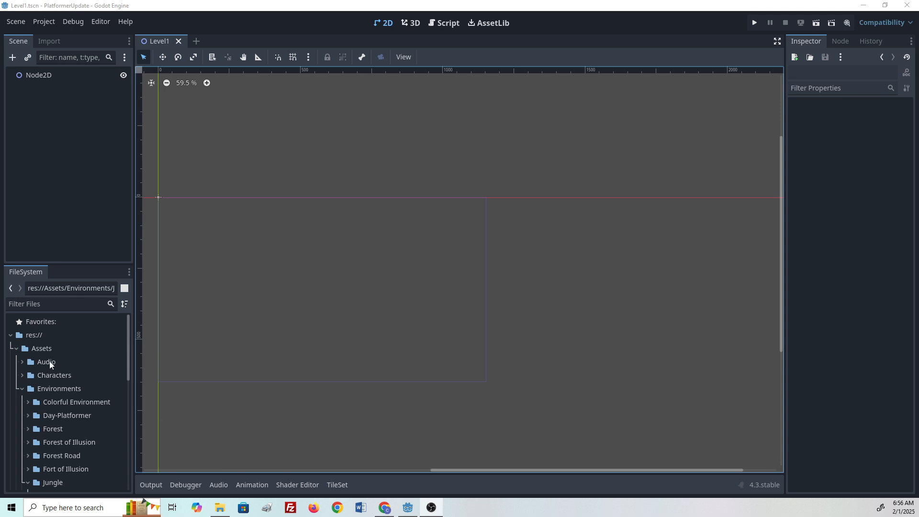
left_click_drag(23, 388, 42, 413)
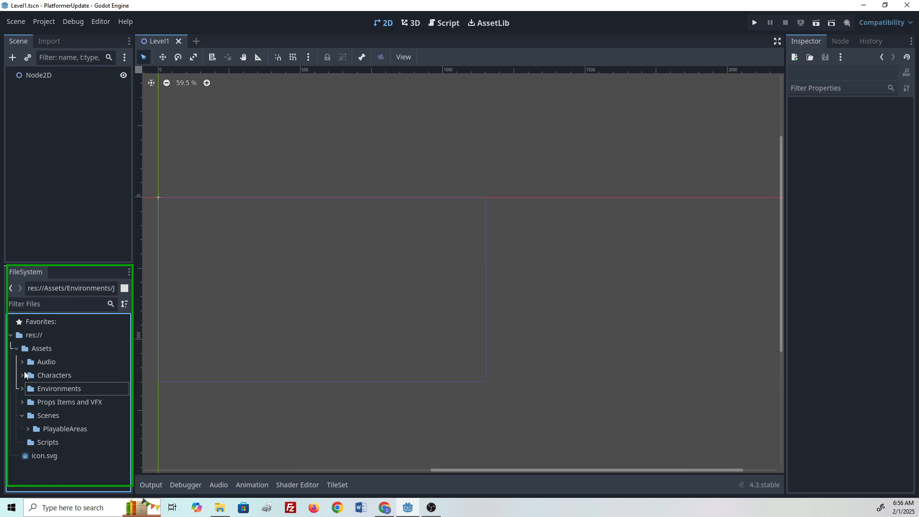
left_click_drag(24, 372, 55, 340)
mouse_move(56, 384)
left_mouse_down()
mouse_move(86, 376)
mouse_move(71, 380)
left_mouse_up()
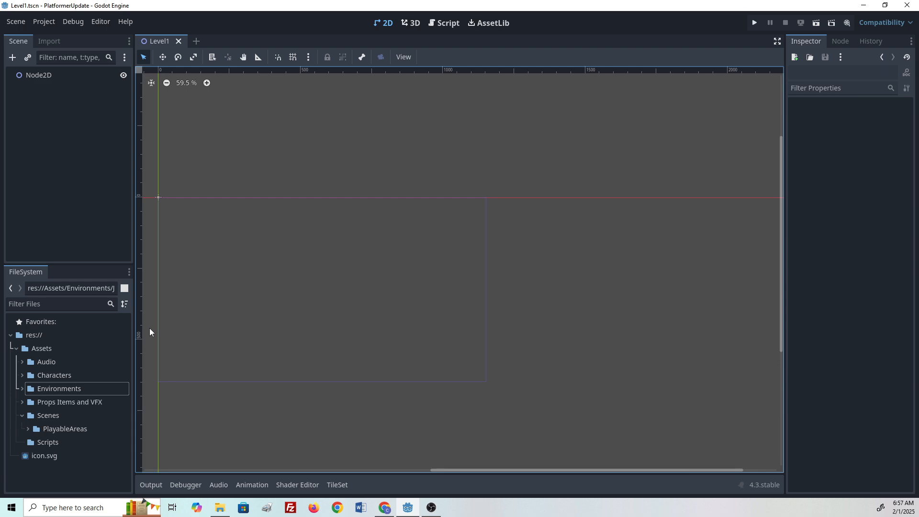
- Add a TileMapLayer child node under the Node2D root
left_click(41, 75)
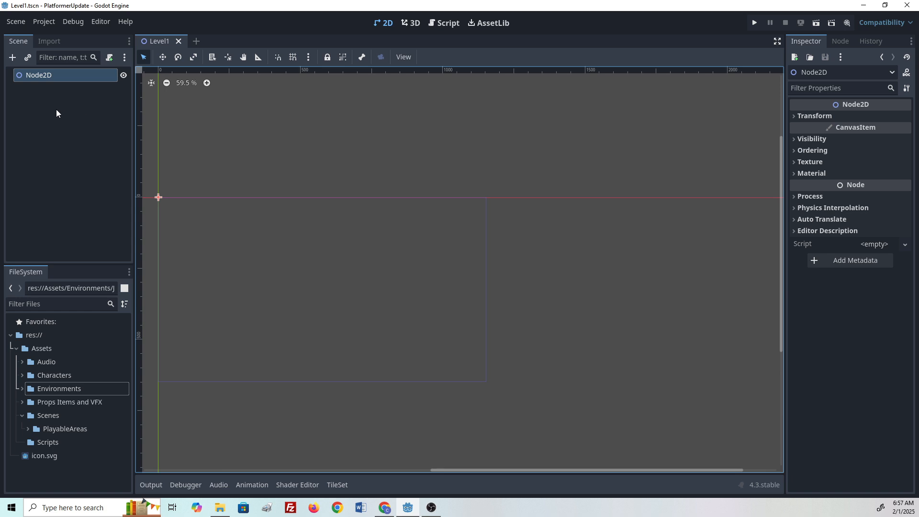
left_click(13, 58)
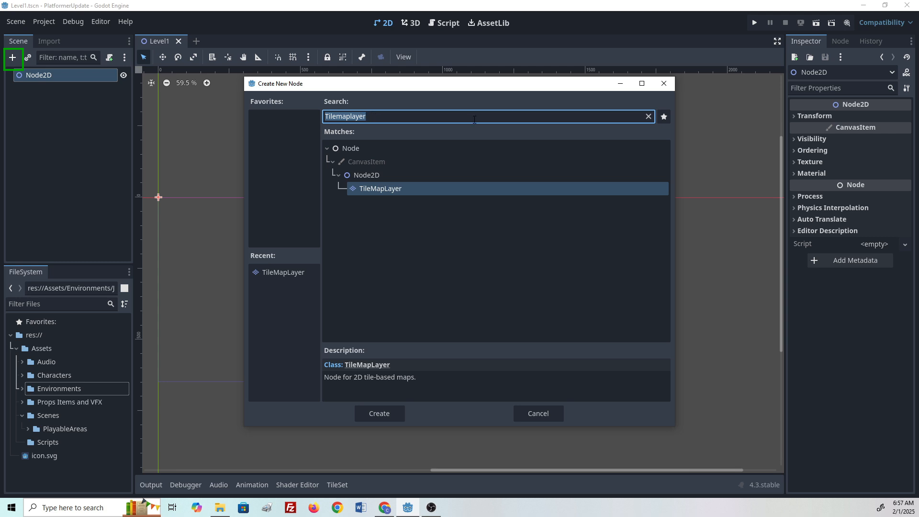
left_click(648, 117)
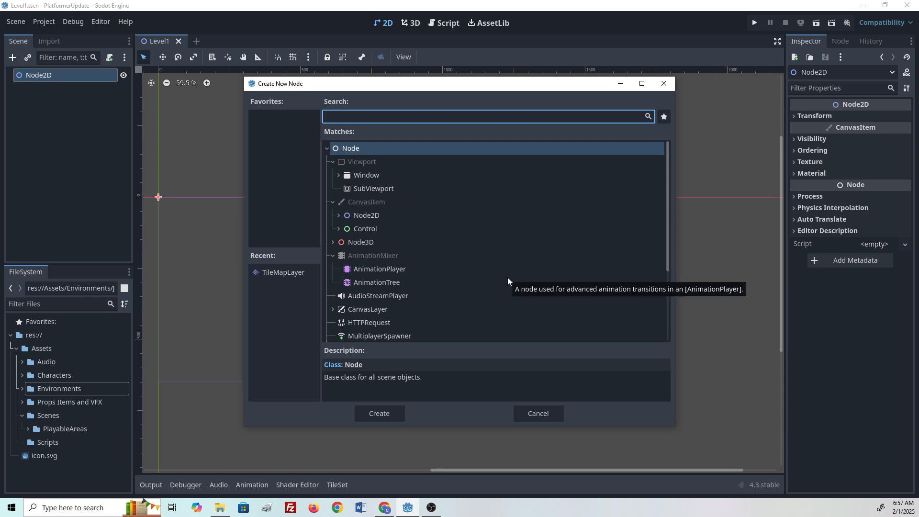
type("t")
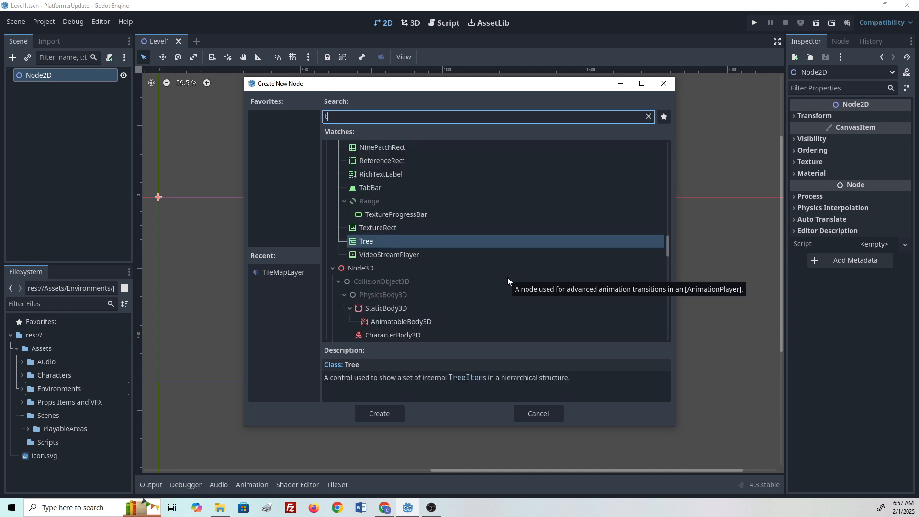
type("ilemaplayer")
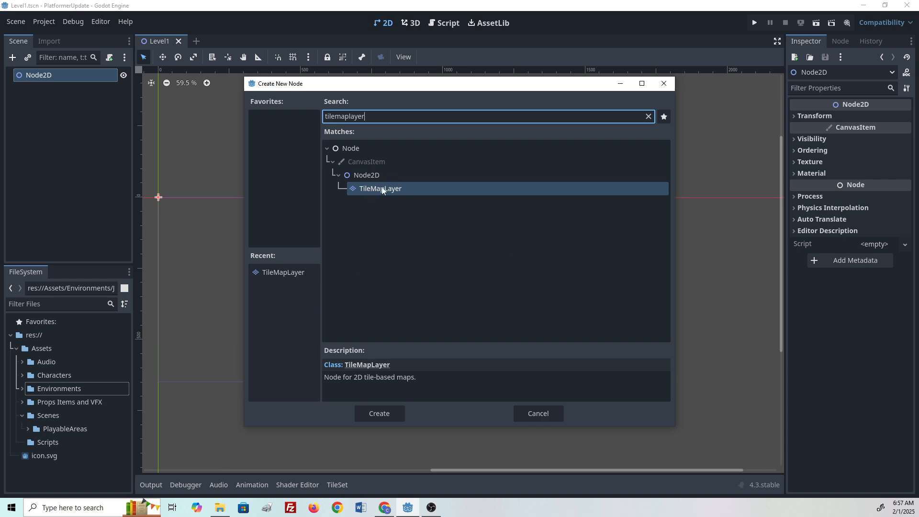
left_click(379, 412)
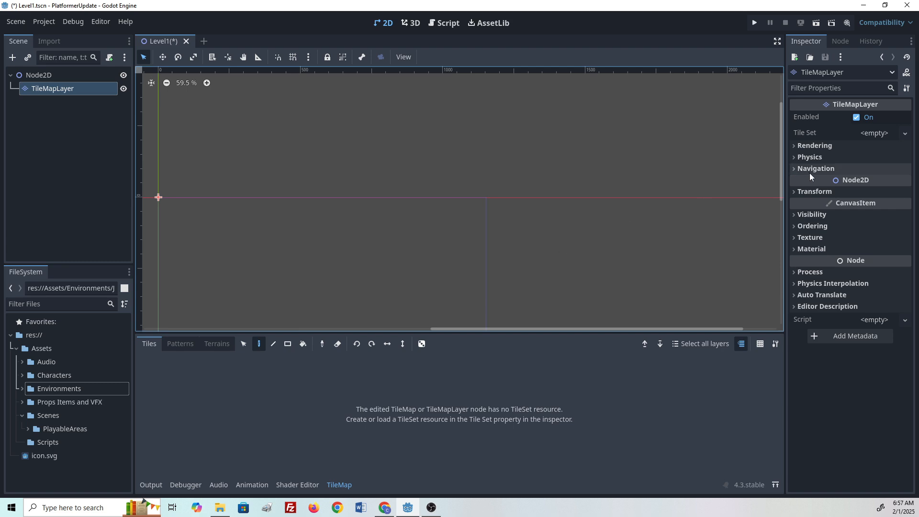
- Assign a new TileSet to the TileMapLayer's Tile Set property
left_click(871, 134)
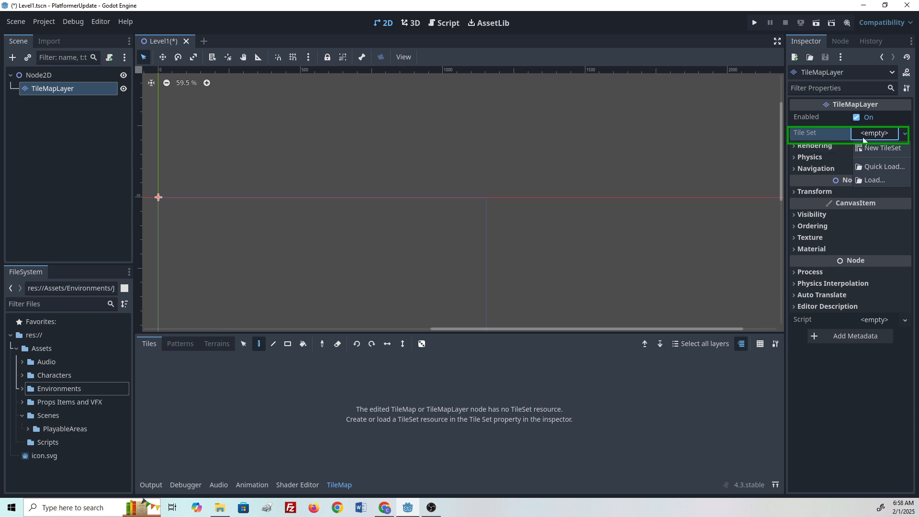
left_click(876, 134)
left_click(875, 133)
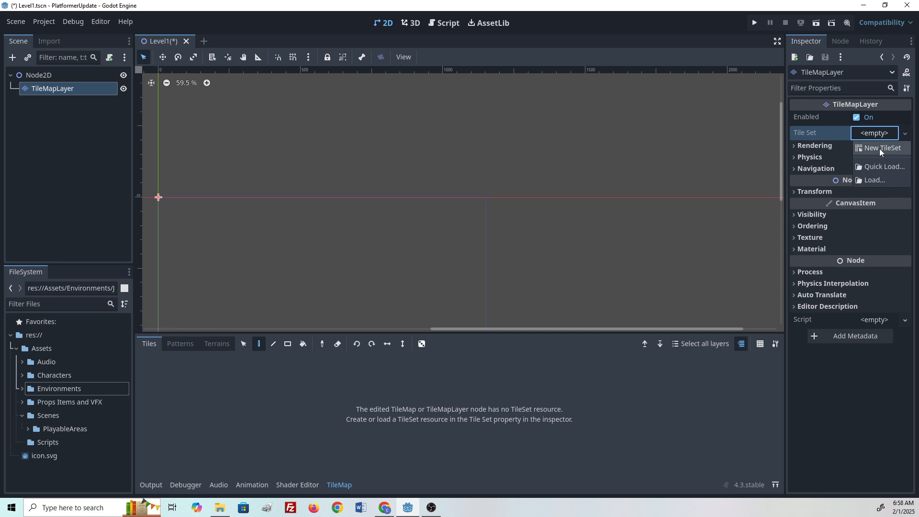
left_click(879, 148)
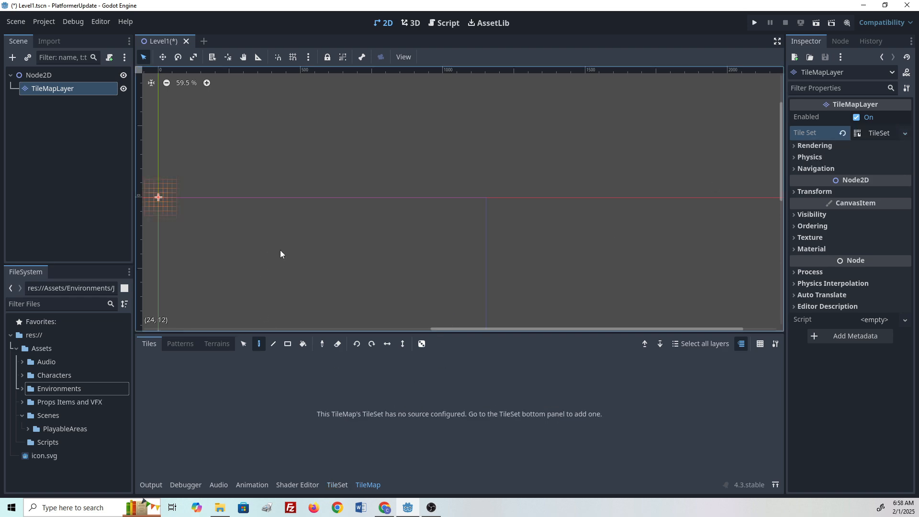
- Add the Jungle Layers back.png texture as a TileSet atlas source and accept automatic tile creation
middle_click_drag(281, 255, 402, 182)
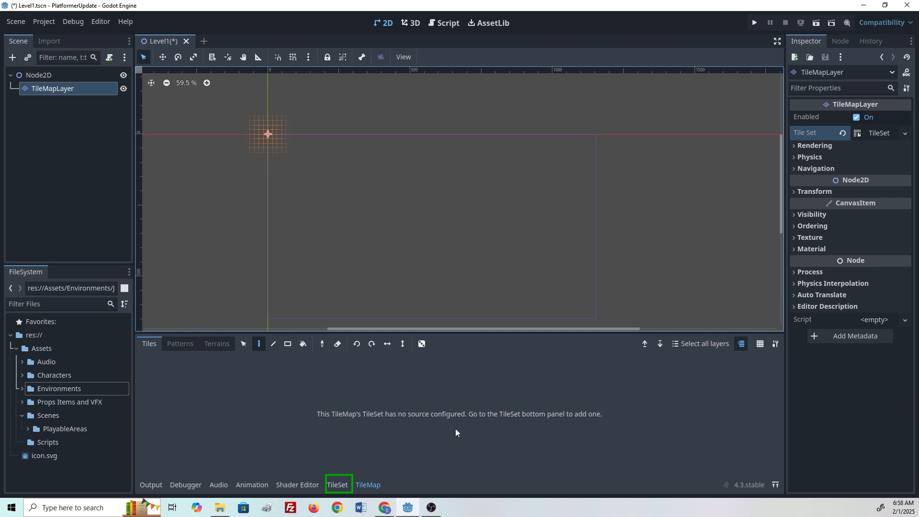
left_click(338, 486)
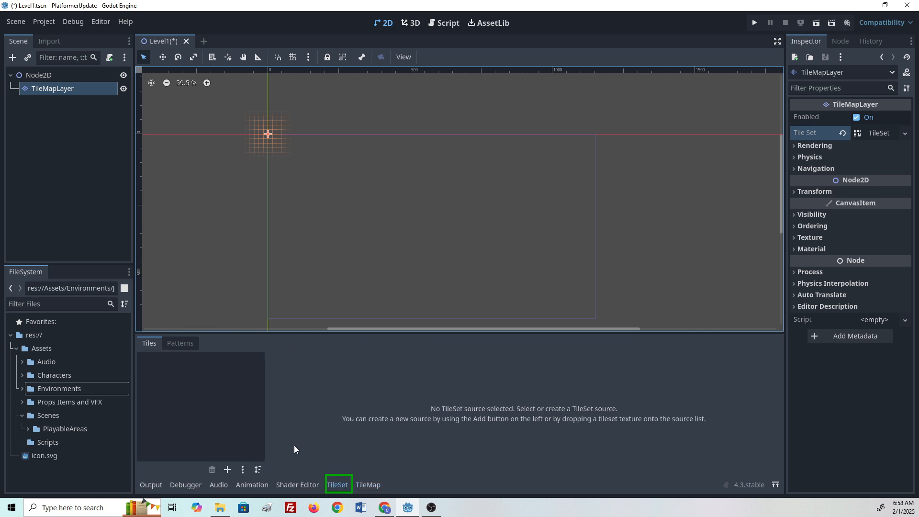
left_click_drag(125, 389, 268, 457)
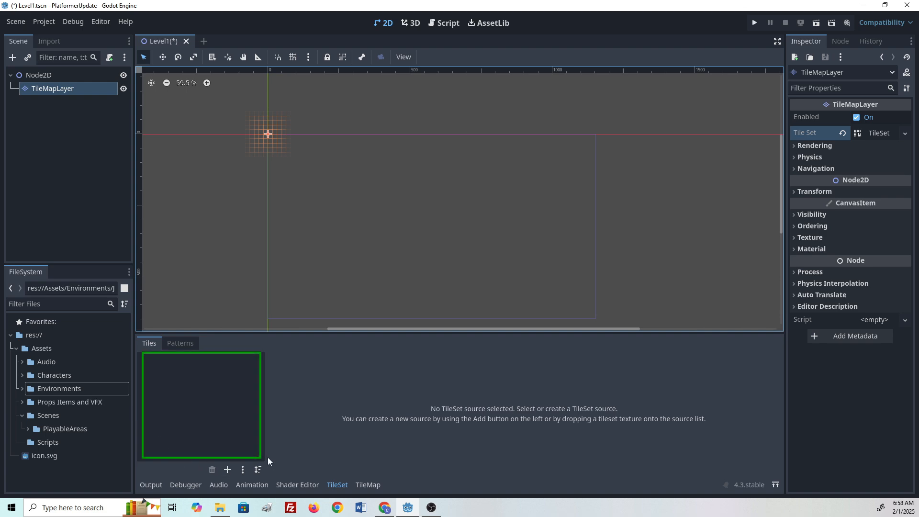
left_click_drag(207, 352, 230, 356)
left_click_drag(215, 412, 26, 404)
double_click(46, 388)
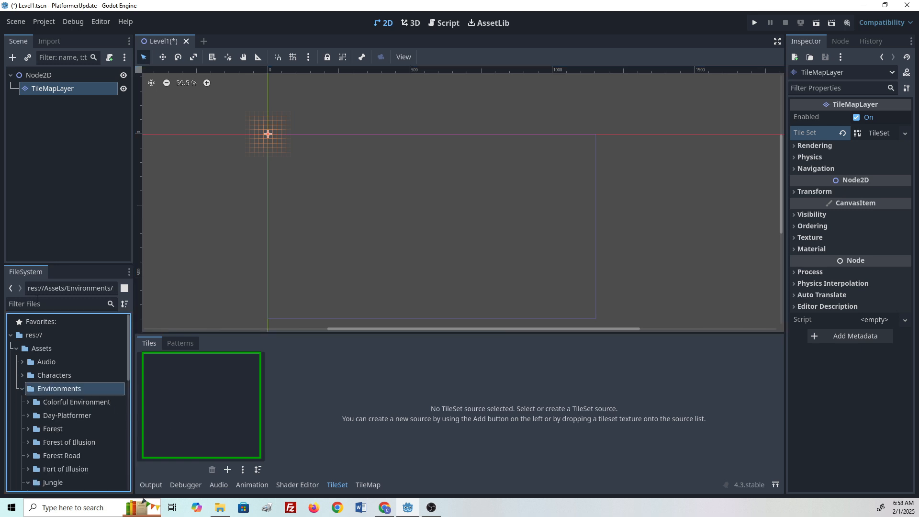
scroll(67, 451, "down", 5)
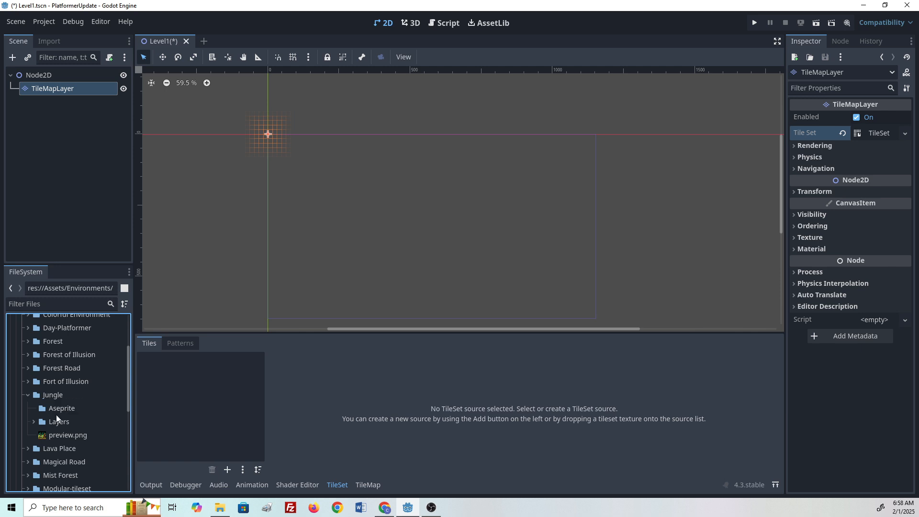
double_click(56, 422)
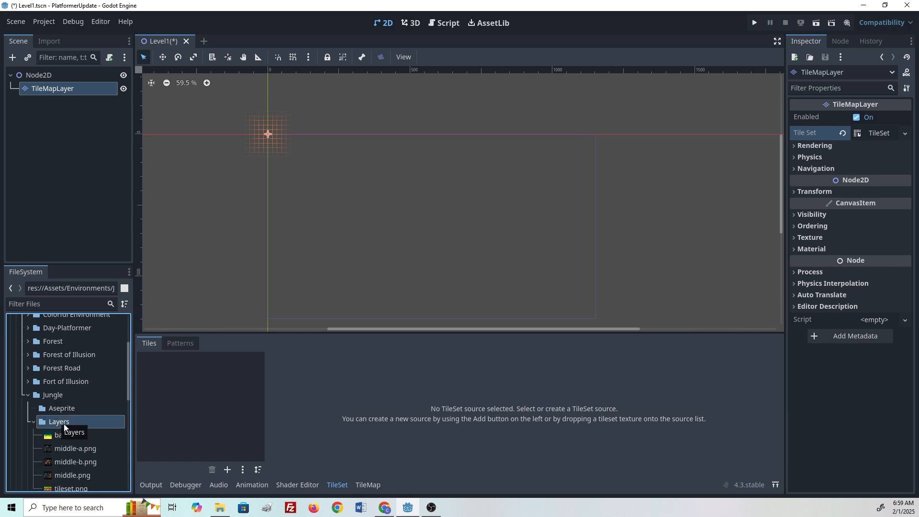
left_click_drag(60, 433, 191, 412)
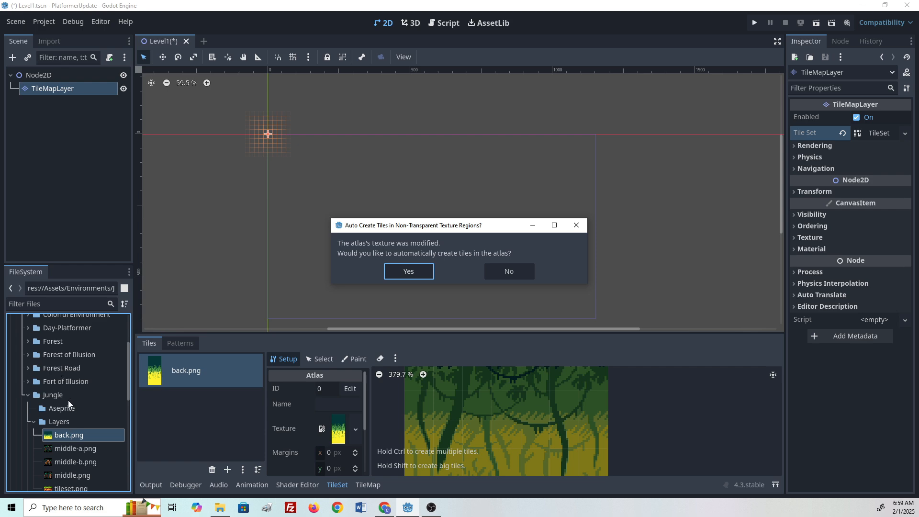
left_click(408, 271)
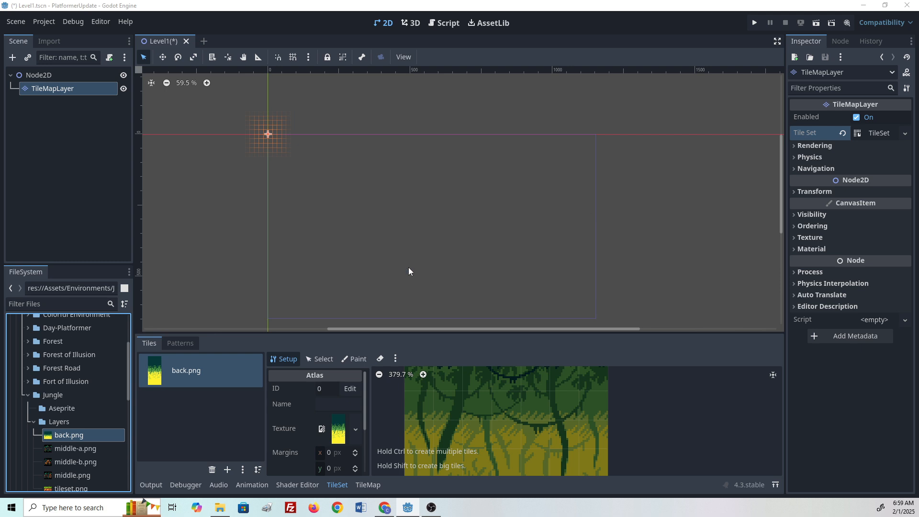
- Select the entire back.png atlas as the brush in the TileMap tile palette
scroll(450, 436, "down", 5)
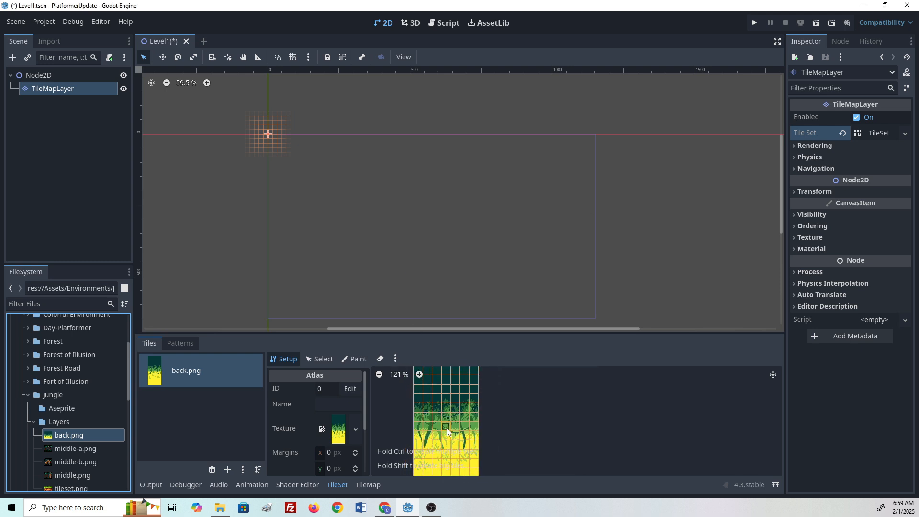
scroll(473, 417, "down", 2)
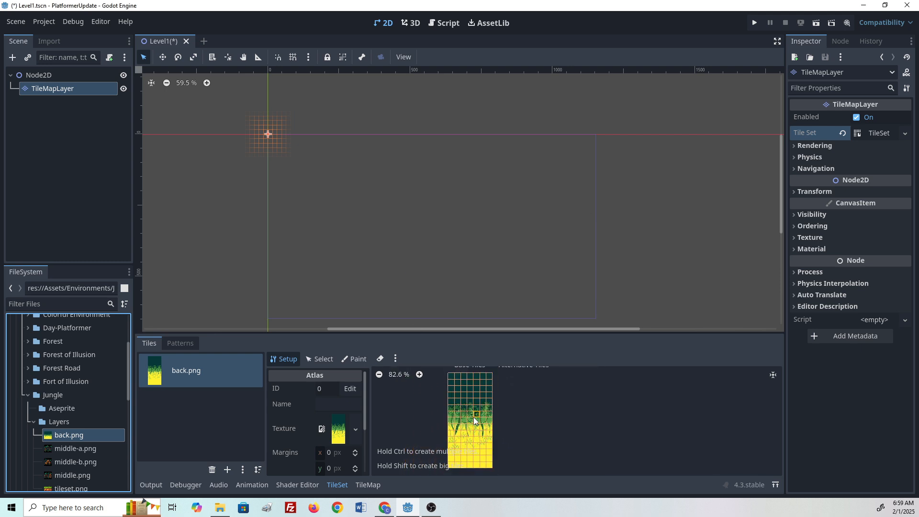
middle_click_drag(490, 410, 500, 411)
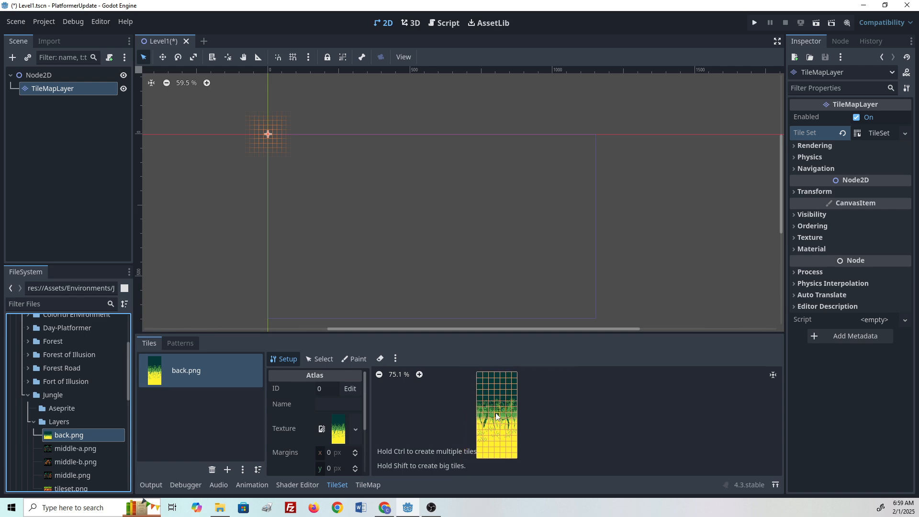
scroll(496, 416, "up", 2)
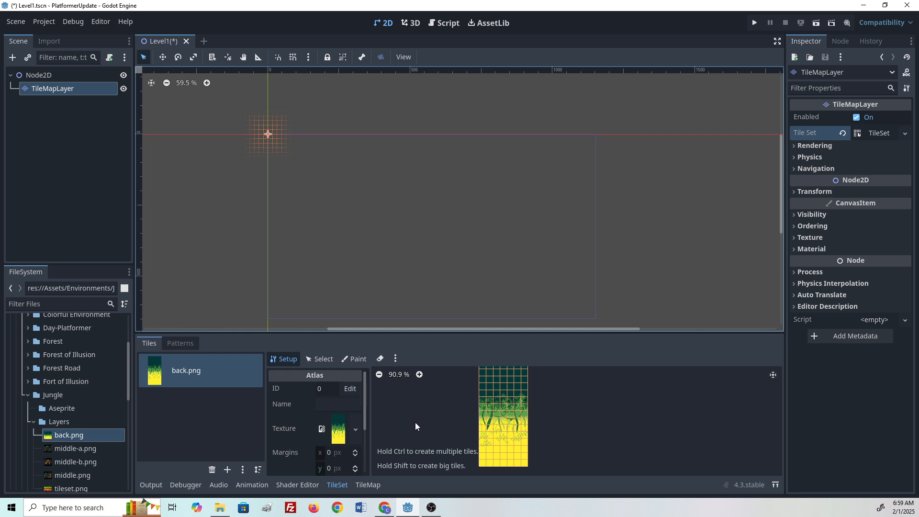
middle_click_drag(525, 418, 513, 439)
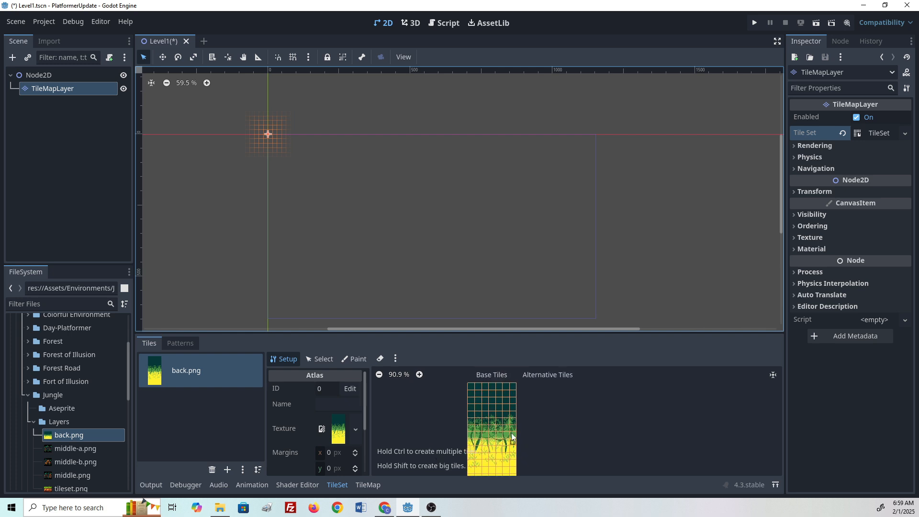
middle_click_drag(496, 399, 508, 429)
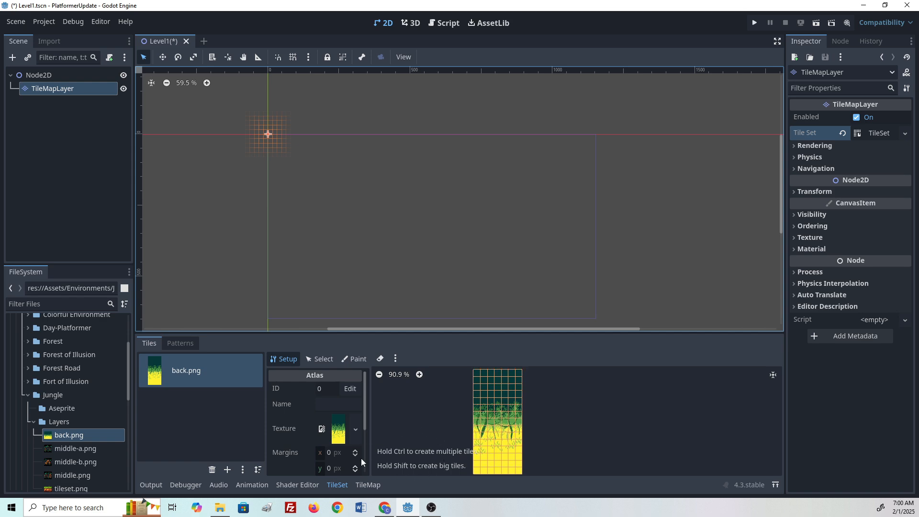
left_click(366, 484)
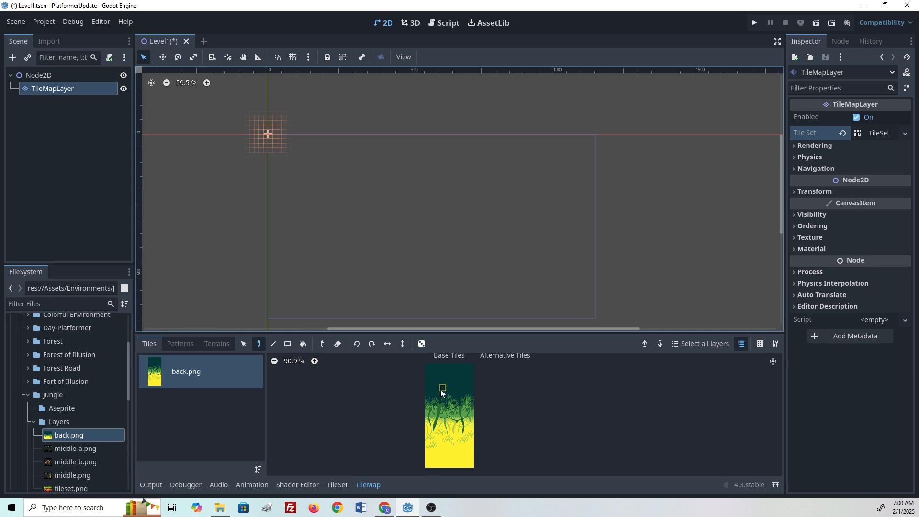
left_click_drag(425, 366, 474, 465)
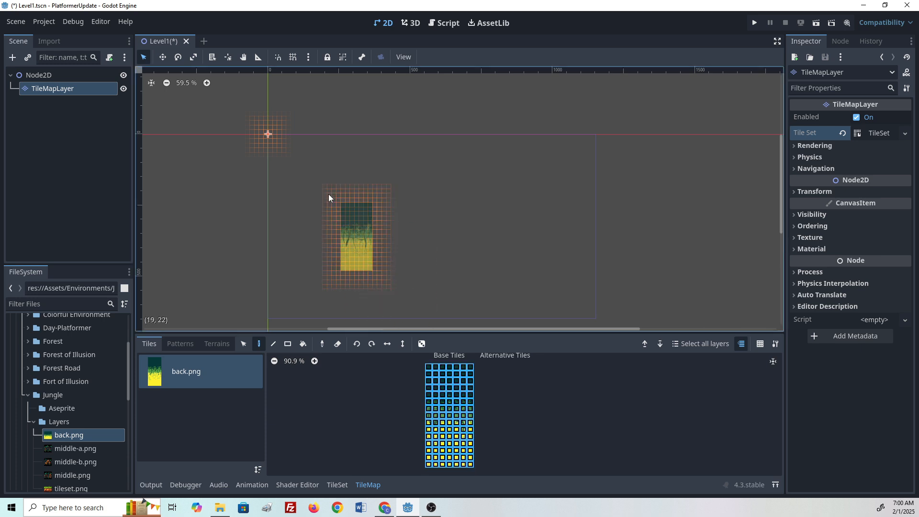
- Paint the background tiles at the scene origin and stamp another copy to its right
middle_click_drag(306, 174, 326, 190)
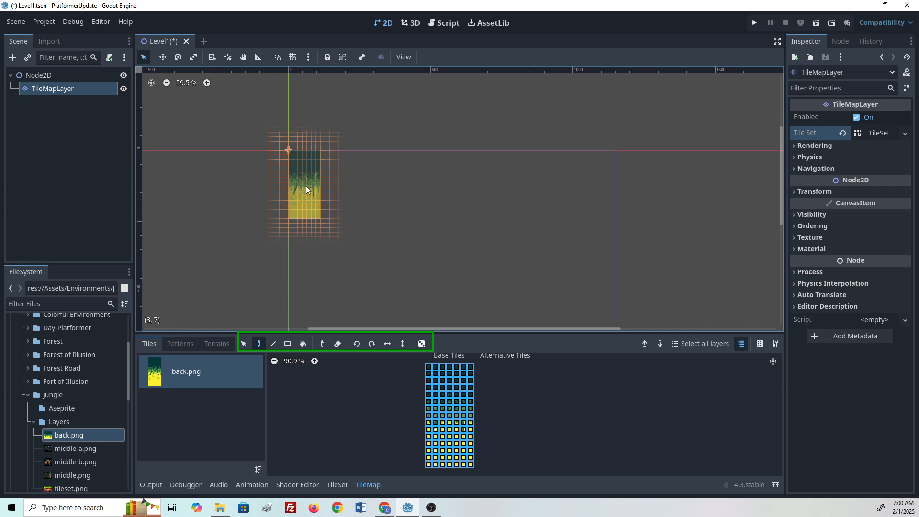
left_click(306, 186)
scroll(316, 171, "up", 5)
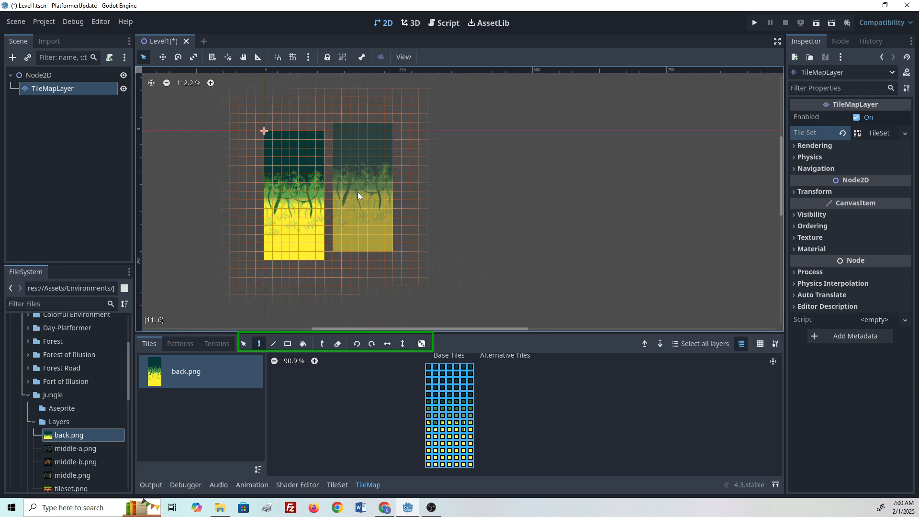
left_click_drag(352, 197, 472, 202)
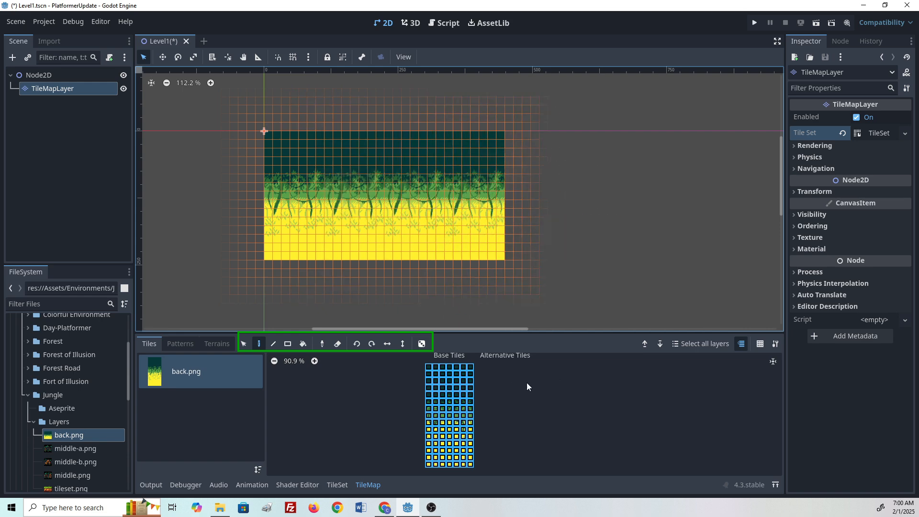
- With the Line tool, extend the jungle background band further to the right
left_click(274, 343)
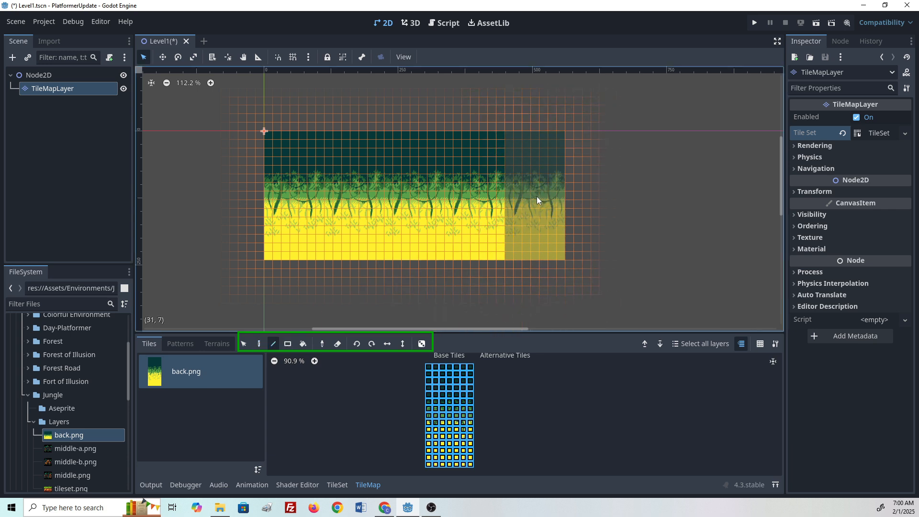
left_click_drag(536, 200, 676, 180)
scroll(654, 186, "up", 1)
middle_click_drag(655, 185, 137, 187)
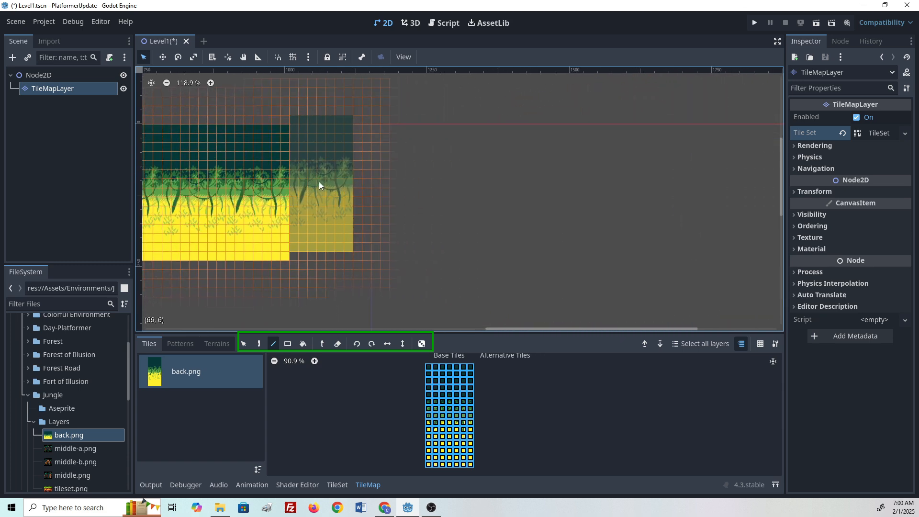
left_click_drag(318, 183, 534, 210)
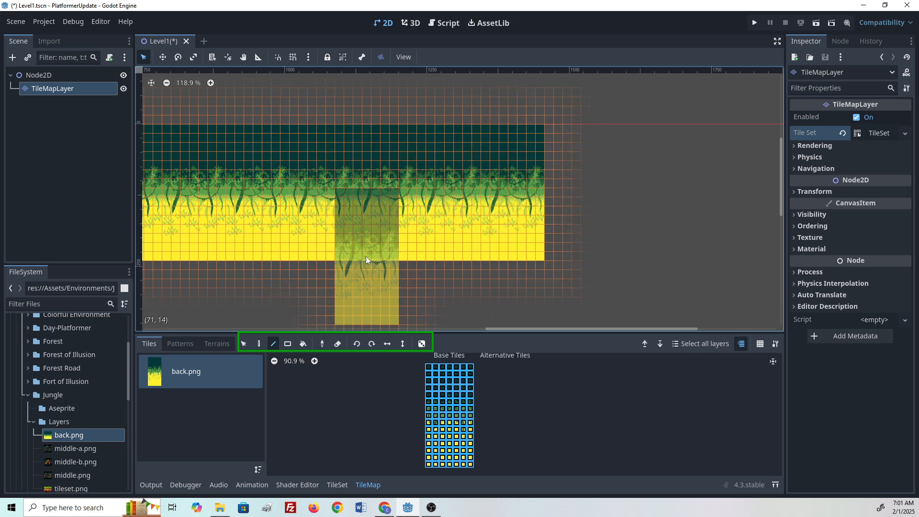
- With the Rect tool, paint a second jungle background band below the first
left_click(287, 344)
middle_click_drag(271, 237, 483, 108)
scroll(495, 173, "down", 4)
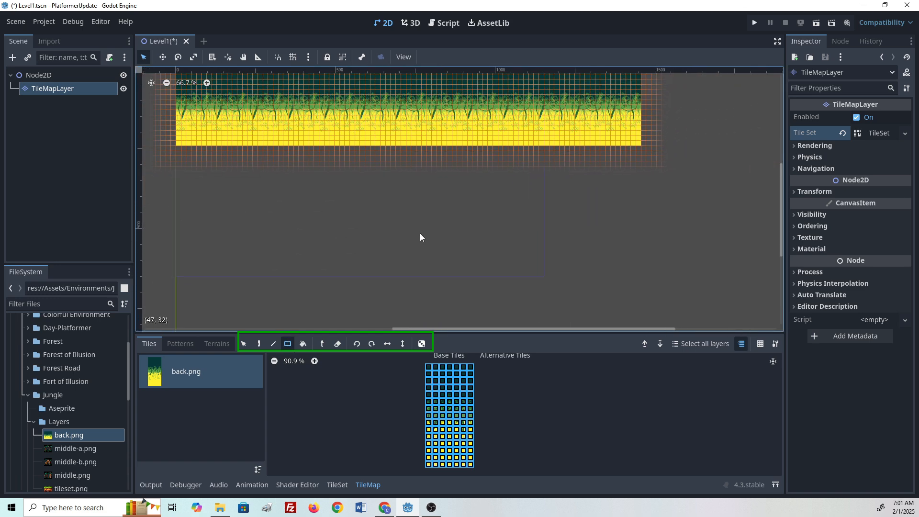
mouse_move(269, 195)
left_mouse_down()
mouse_move(481, 278)
mouse_move(606, 311)
mouse_move(631, 252)
mouse_move(604, 271)
mouse_move(651, 354)
left_mouse_up()
scroll(590, 203, "down", 4)
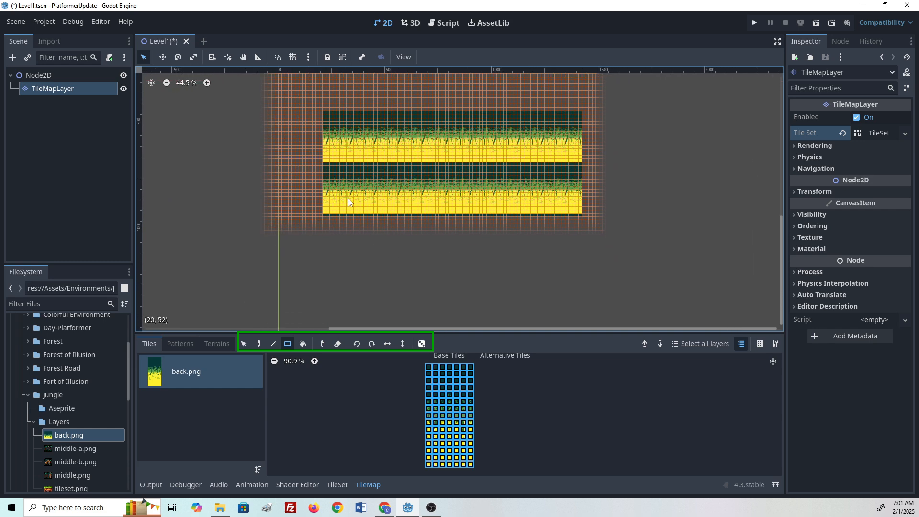
- Undo the second jungle background band
scroll(388, 189, "down", 2)
key("ctrl+z")
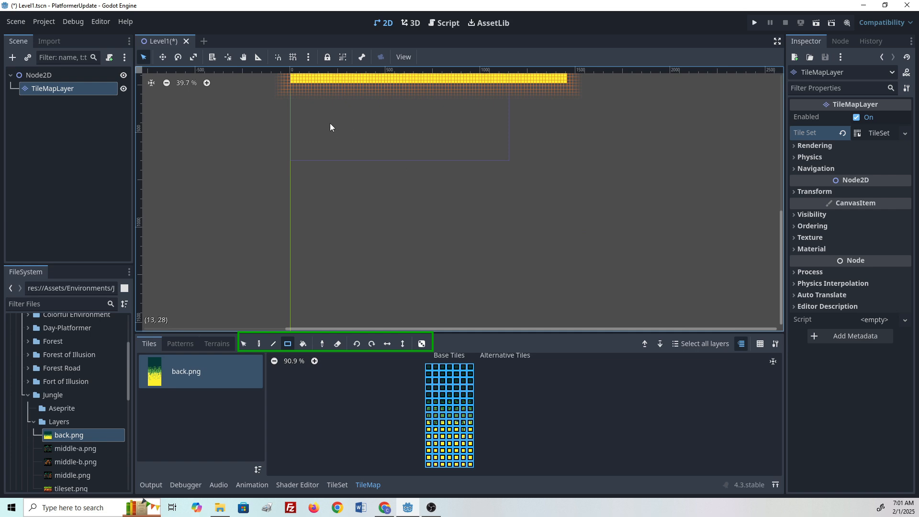
mouse_move(333, 118)
left_mouse_down()
mouse_move(533, 246)
mouse_move(634, 296)
mouse_move(723, 315)
mouse_move(759, 291)
left_mouse_up()
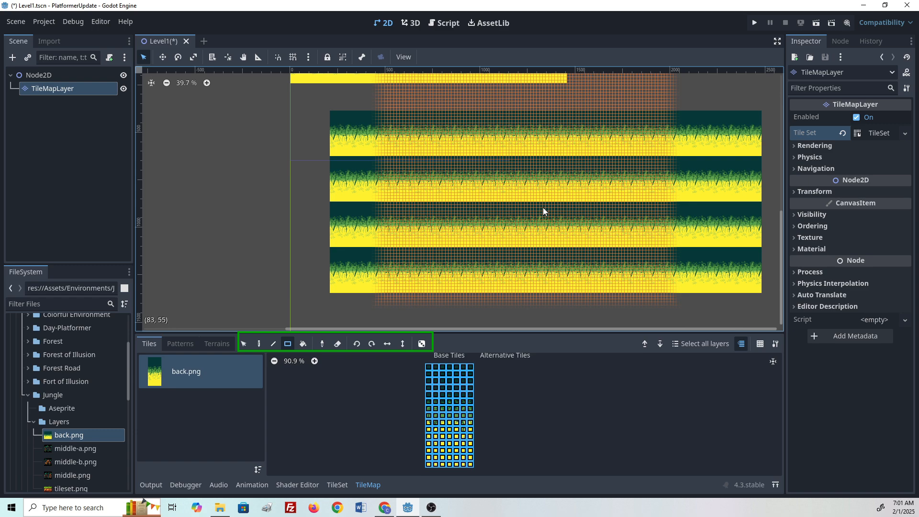
key("ctrl+z")
scroll(511, 214, "up", 6)
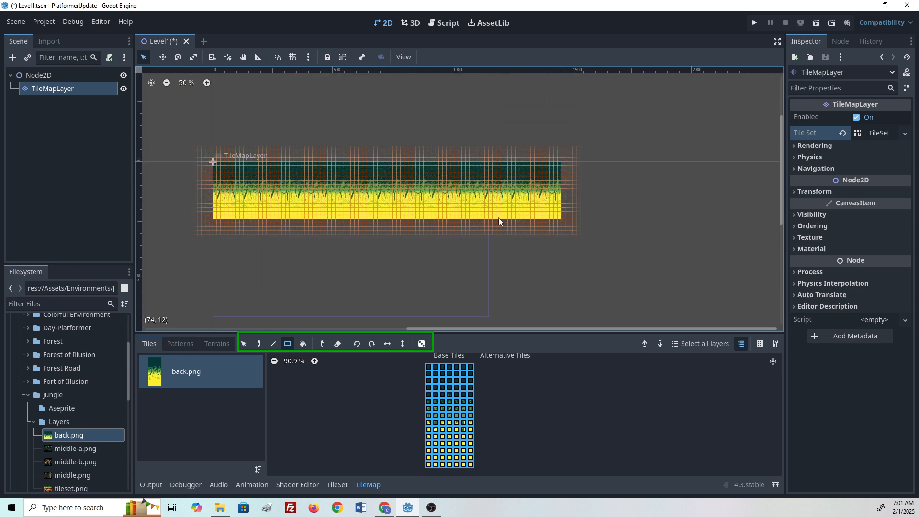
scroll(515, 261, "up", 1)
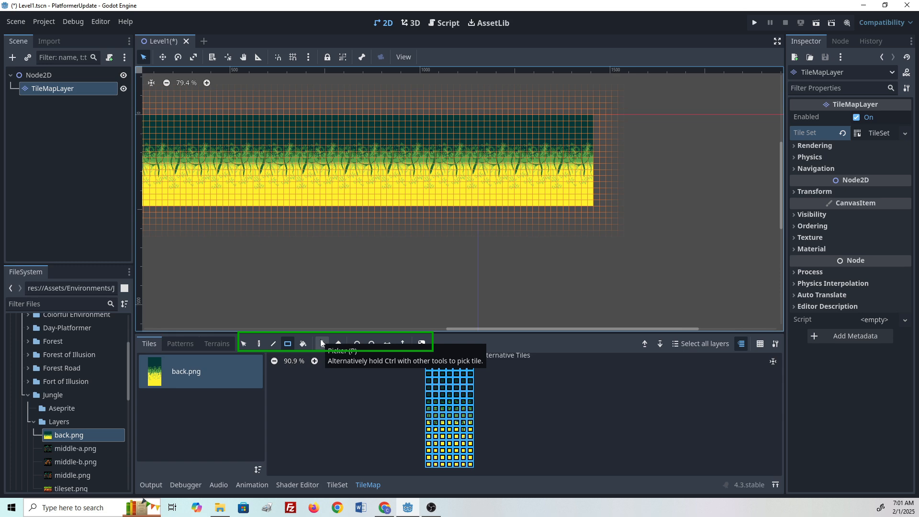
- Try erasing single background tiles with the Eraser, undoing each change
left_click(428, 429)
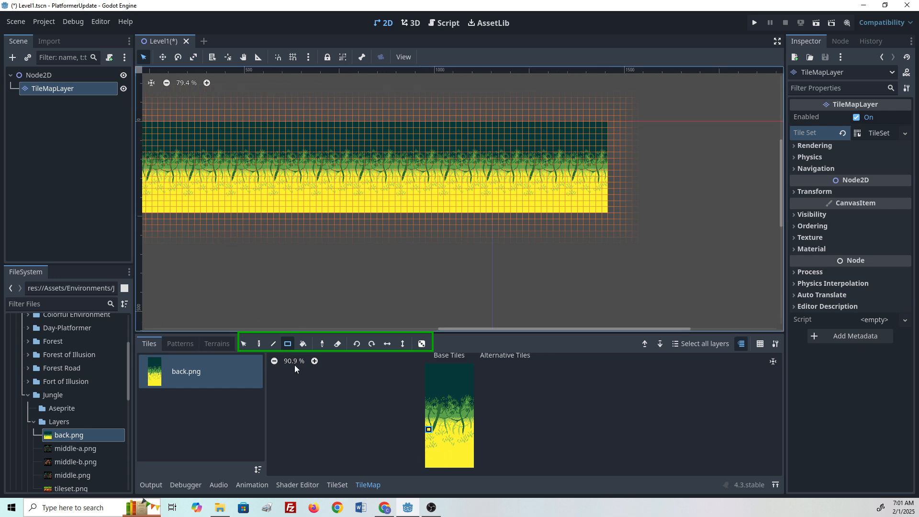
left_click(337, 344)
left_click(258, 344)
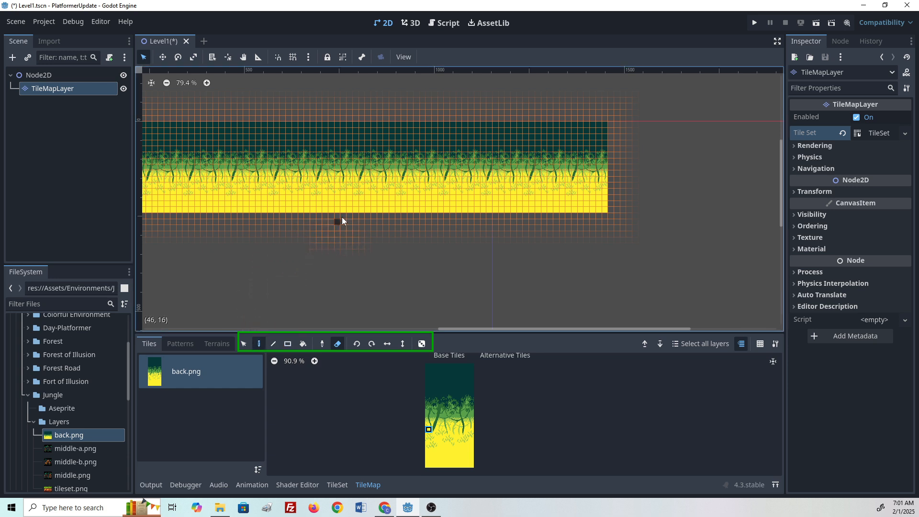
left_click(350, 210)
left_click(386, 198)
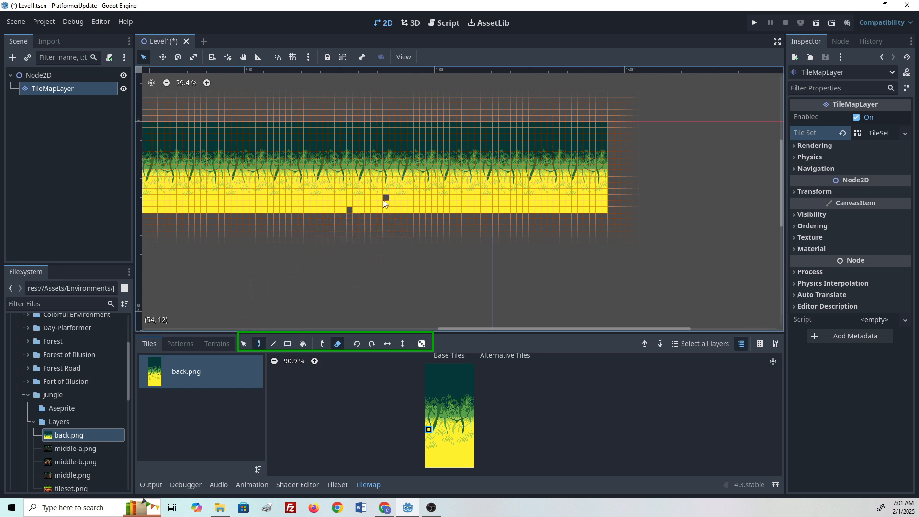
left_click(464, 185)
key("ctrl+z")
key("ctrl+z")
key("ctrl+z")
left_click(379, 185)
key("ctrl+z")
middle_click_drag(283, 269, 380, 266)
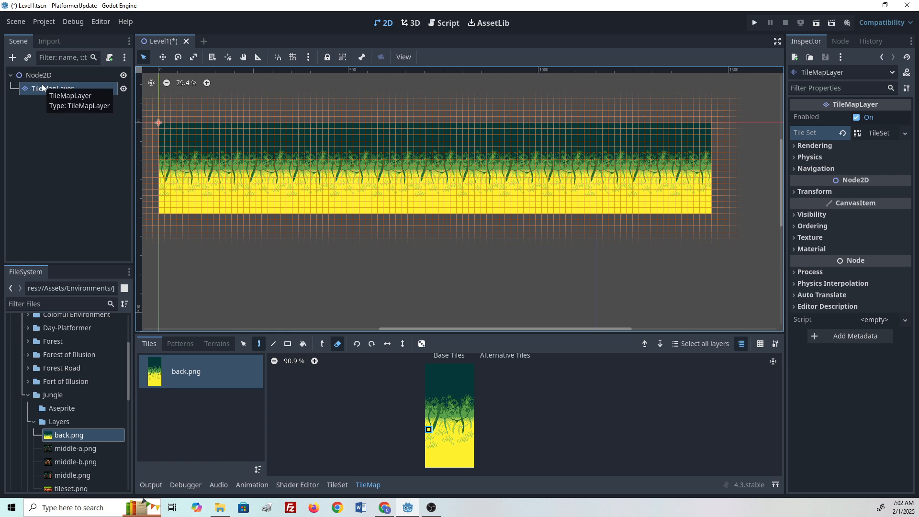
- Add a second TileMapLayer node as a child of Node2D
left_click(54, 72)
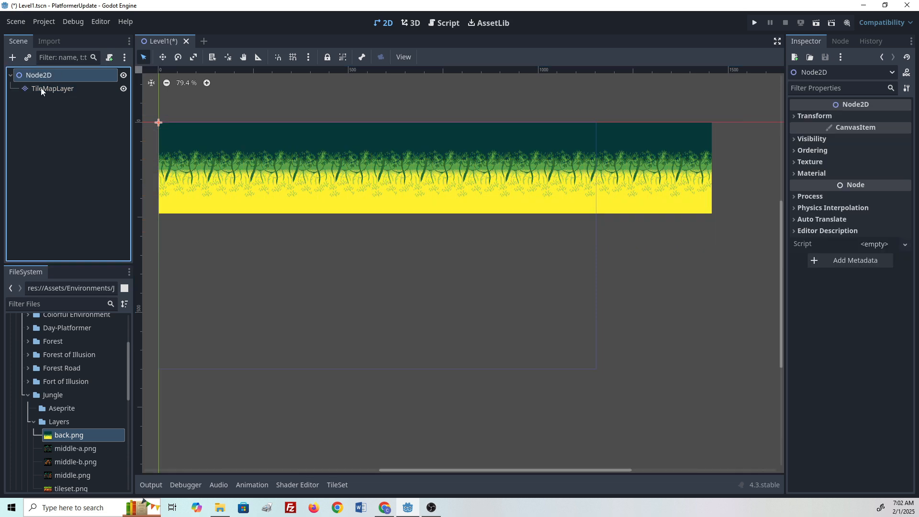
right_click(43, 76)
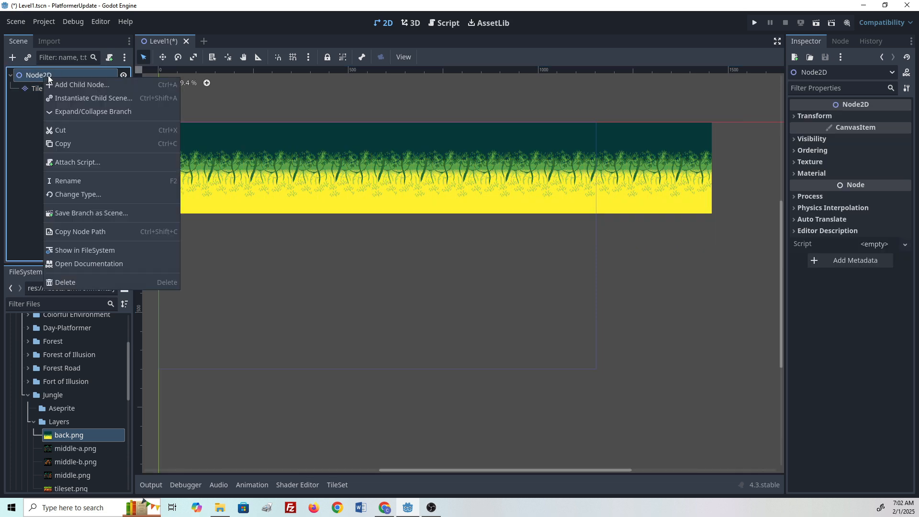
left_click(79, 87)
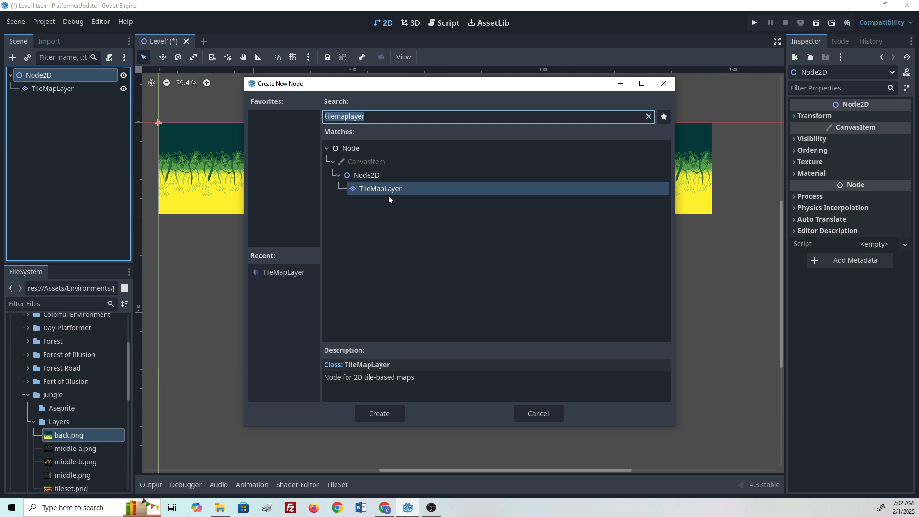
left_click(366, 412)
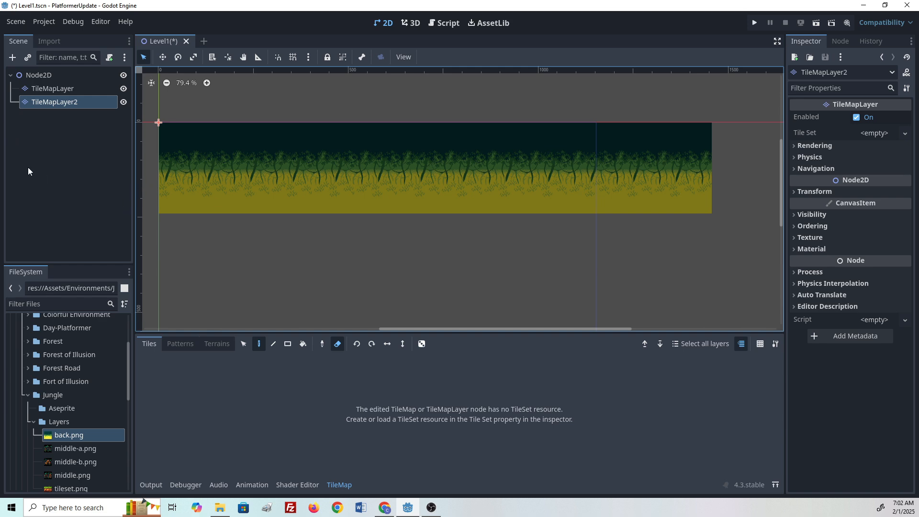
- Rename the first TileMapLayer node to Background
left_click(55, 88)
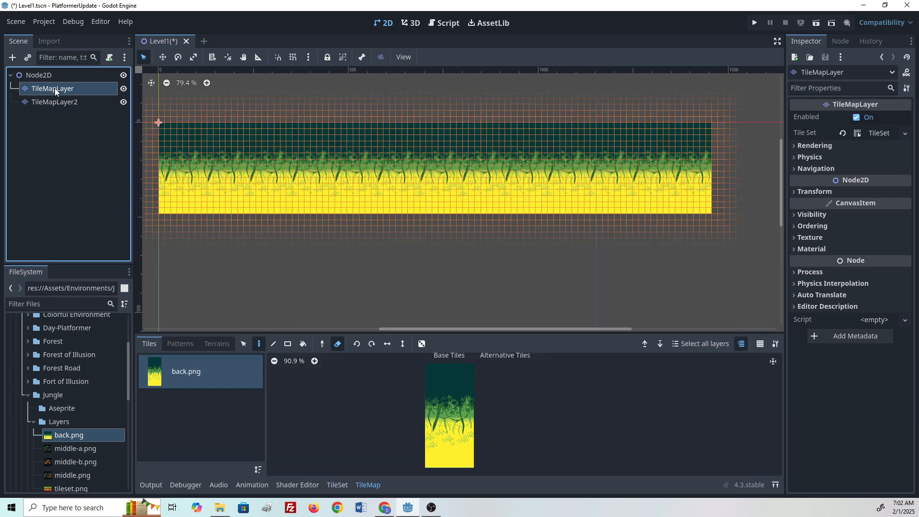
left_click(57, 104)
left_click(53, 89)
right_click(39, 89)
mouse_move(45, 95)
left_click(32, 115)
right_click(34, 87)
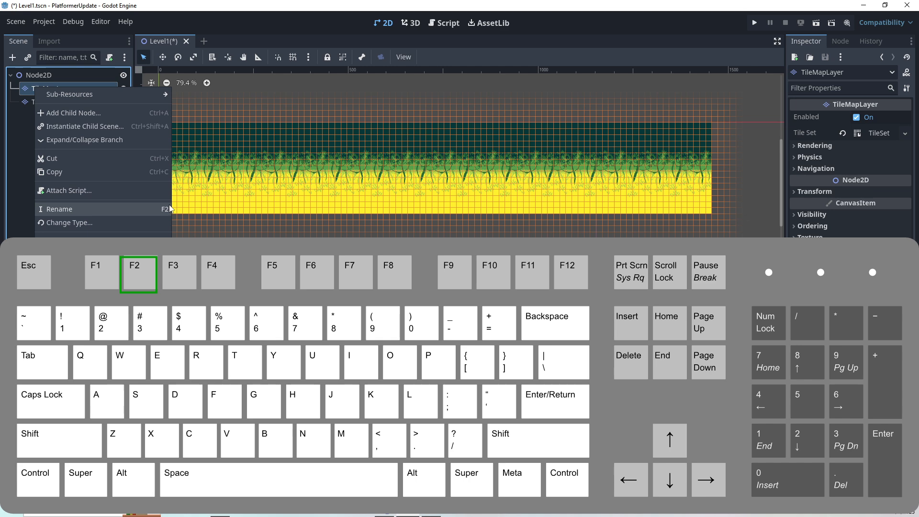
left_click(132, 209)
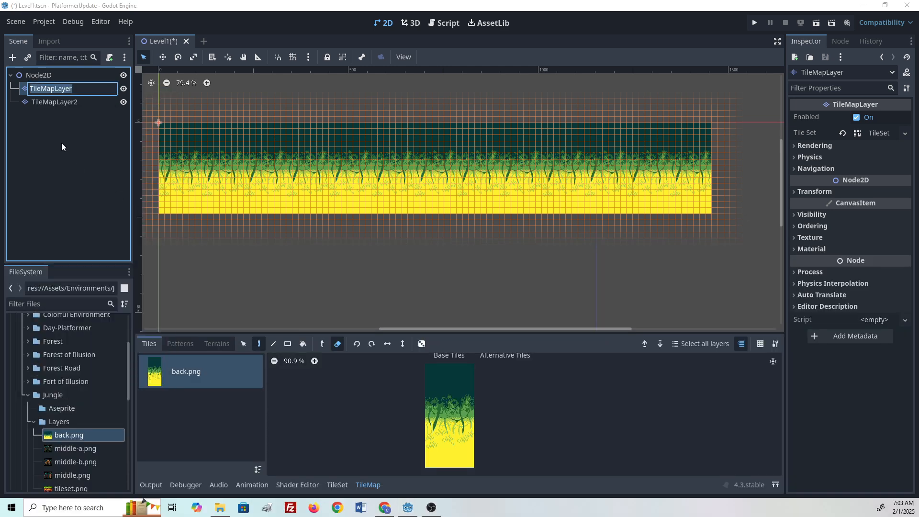
type("Background")
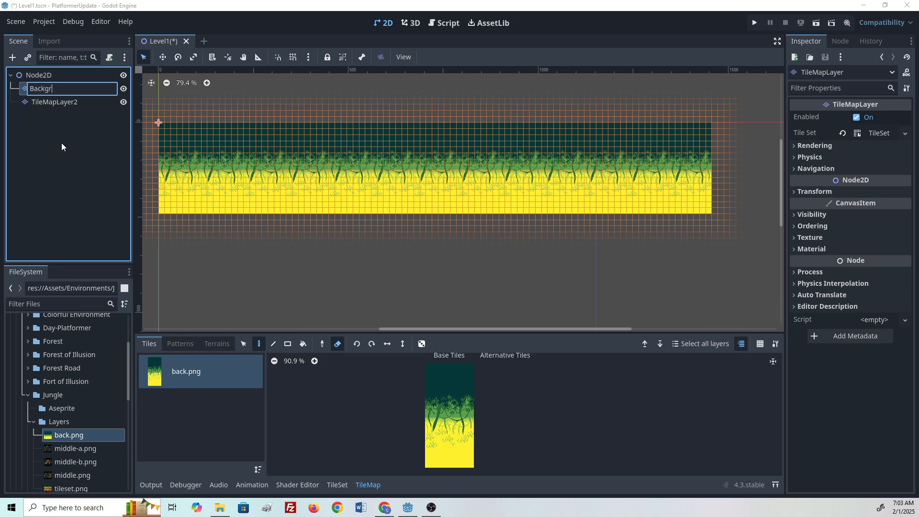
key("Return")
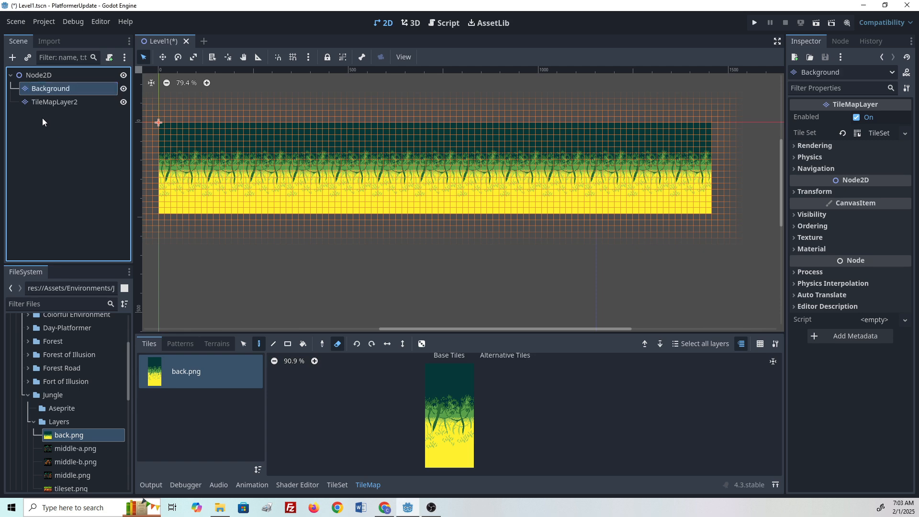
- Create a new TileSet for TileMapLayer2
left_click(56, 104)
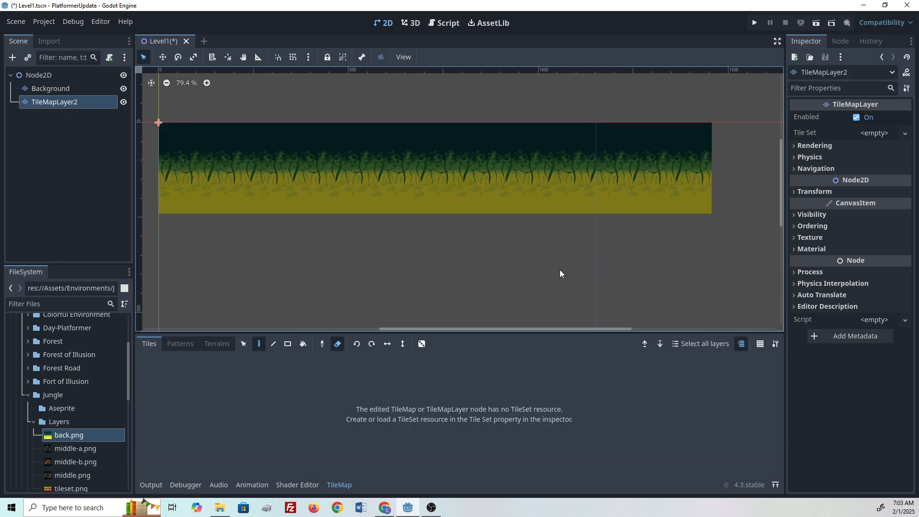
left_click(66, 91)
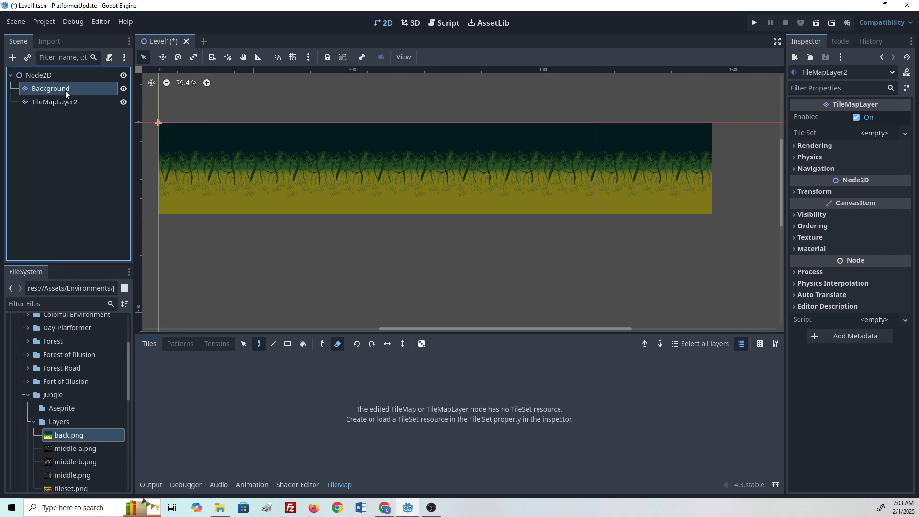
left_click(64, 103)
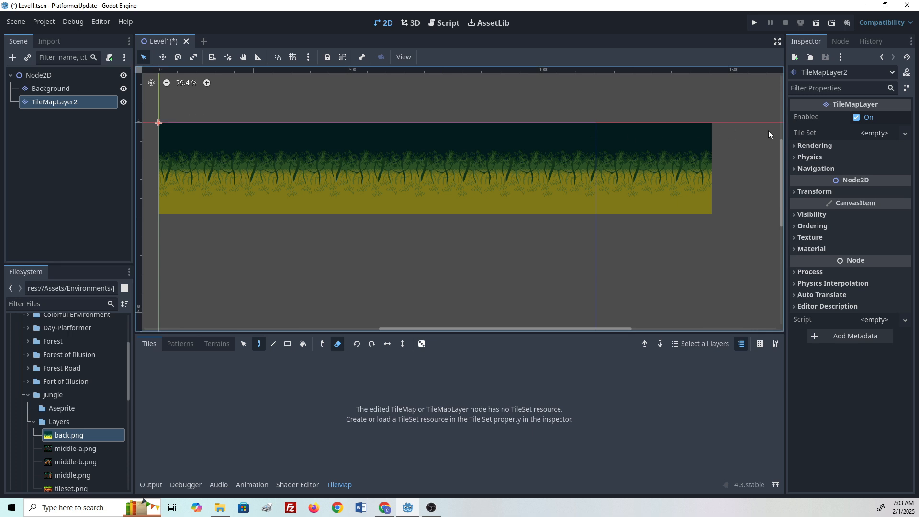
left_click(874, 133)
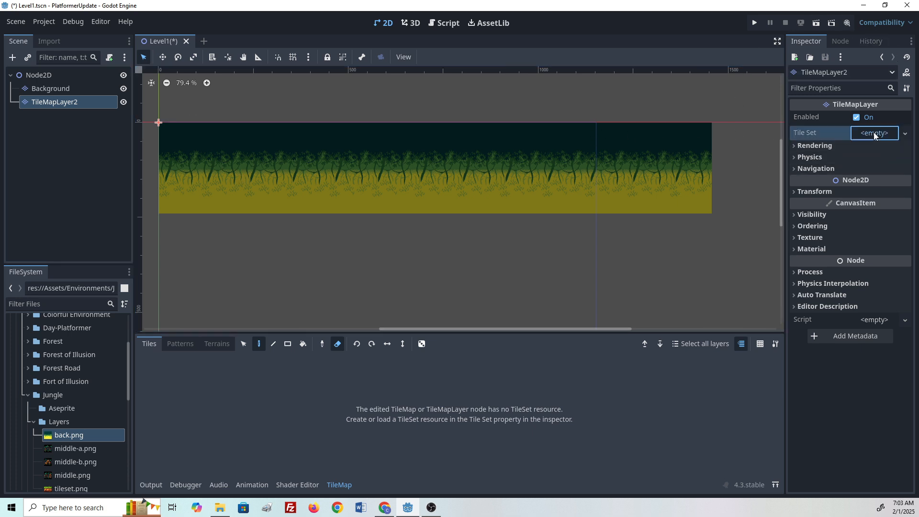
left_click(875, 145)
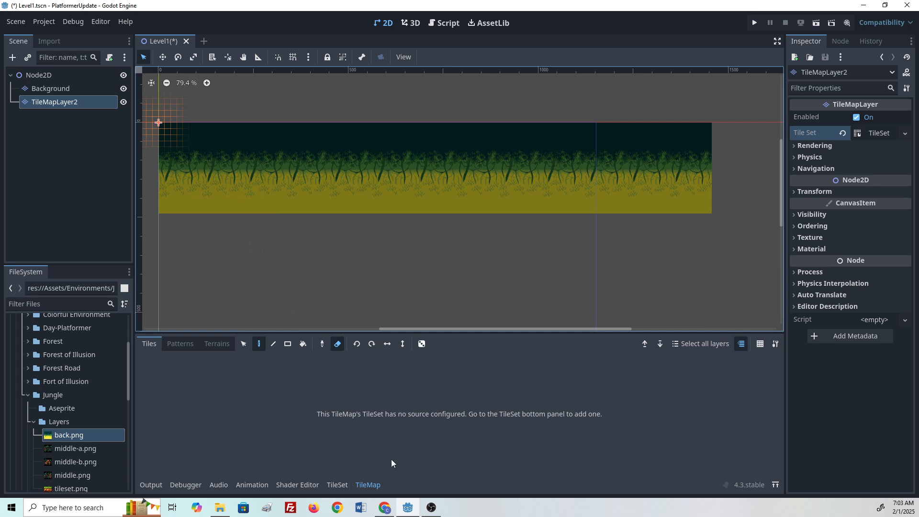
- Add middle-a.png as an atlas source in the TileSet, auto-creating its tiles
left_click(338, 485)
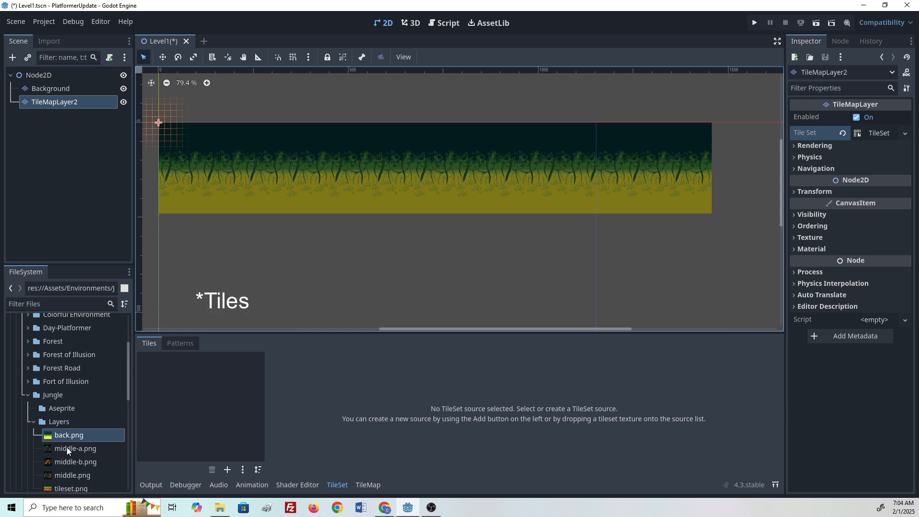
left_click_drag(69, 448, 197, 392)
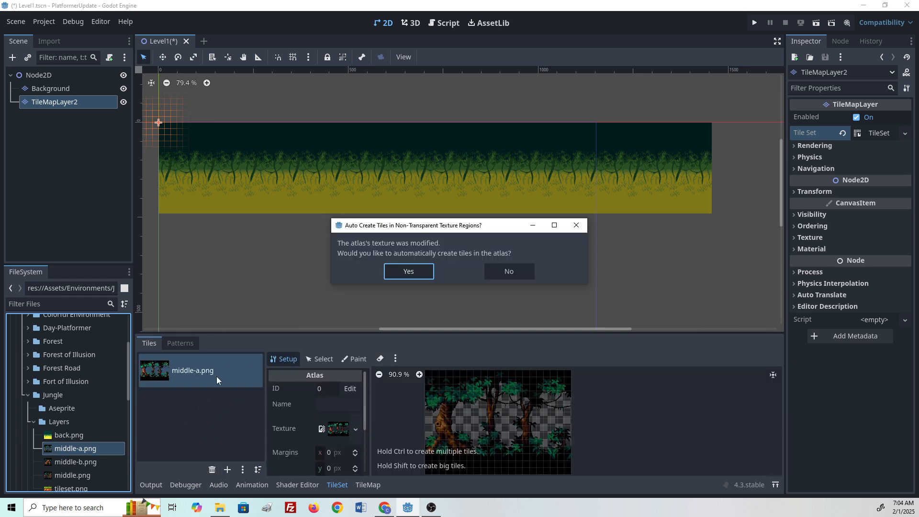
left_click(413, 277)
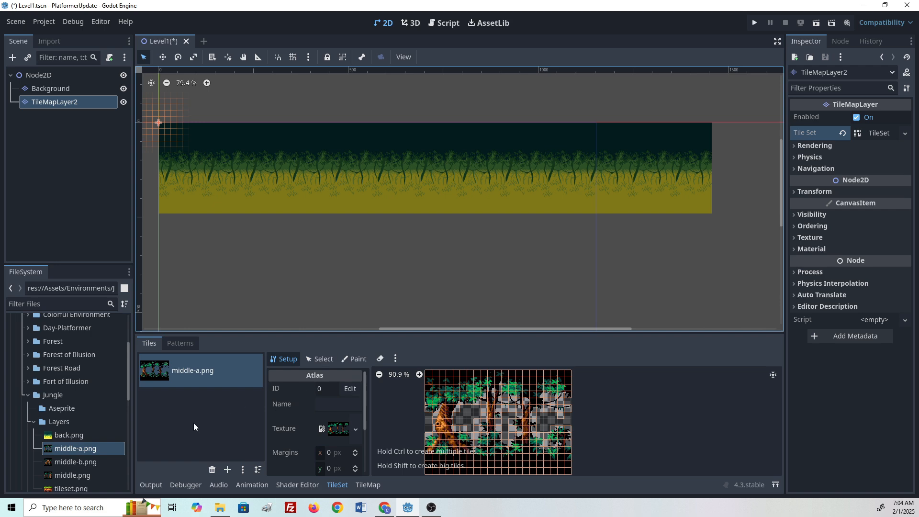
- Add middle-b.png as an atlas source with auto-created tiles, then remove it again
left_click(230, 469)
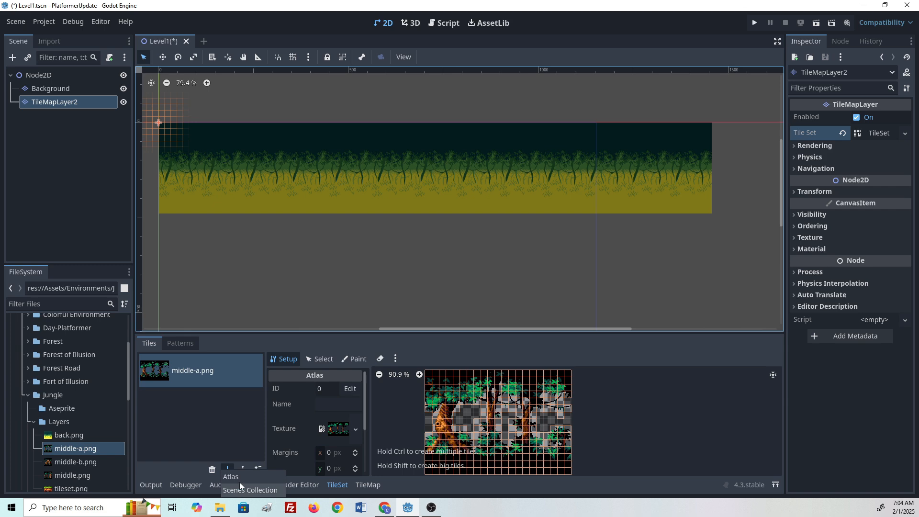
left_click(201, 438)
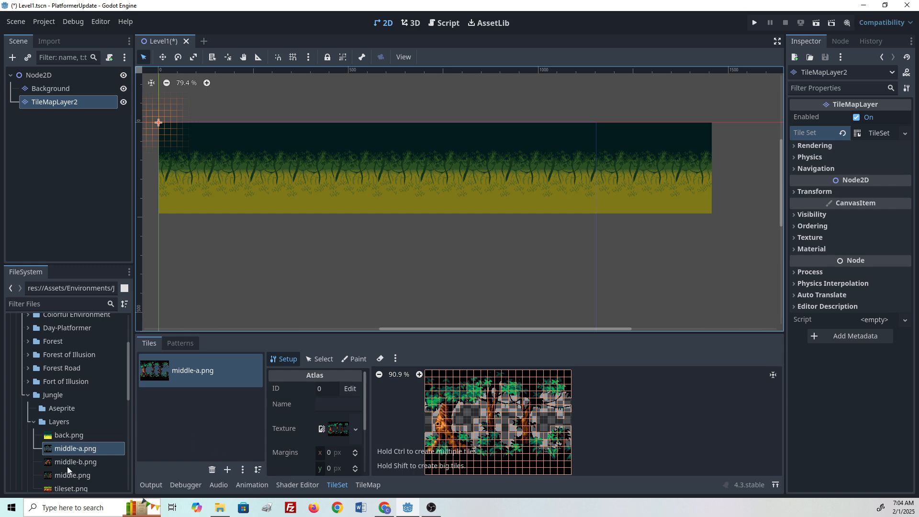
left_click_drag(67, 467, 216, 435)
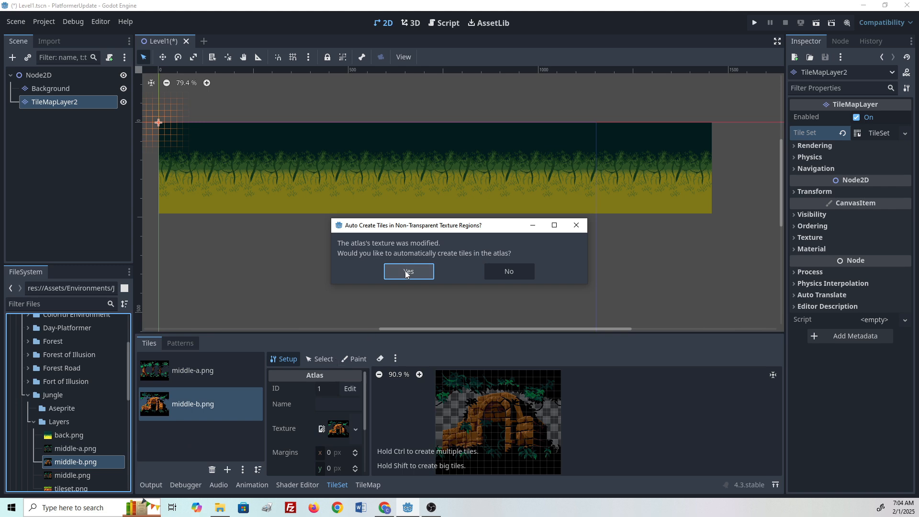
left_click(420, 273)
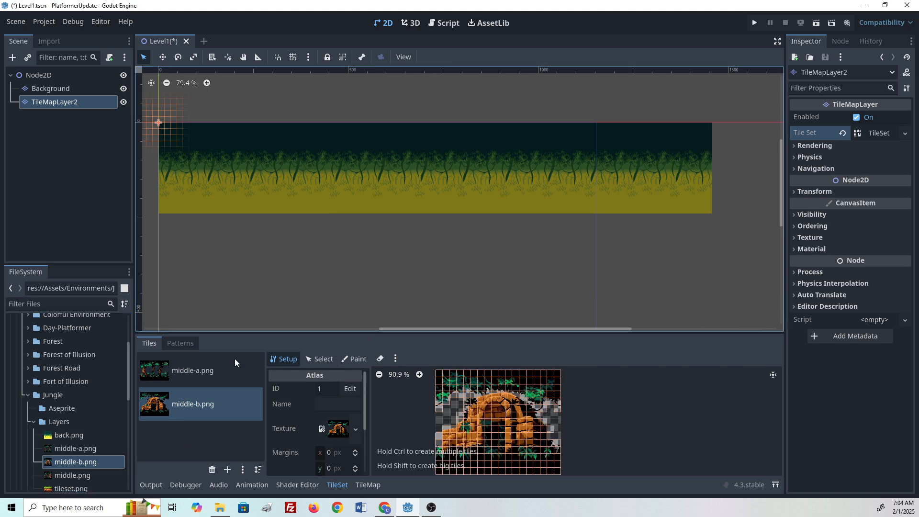
left_click(212, 469)
- Add middle.png as an atlas source in the TileSet, auto-creating its tiles
left_click(62, 476)
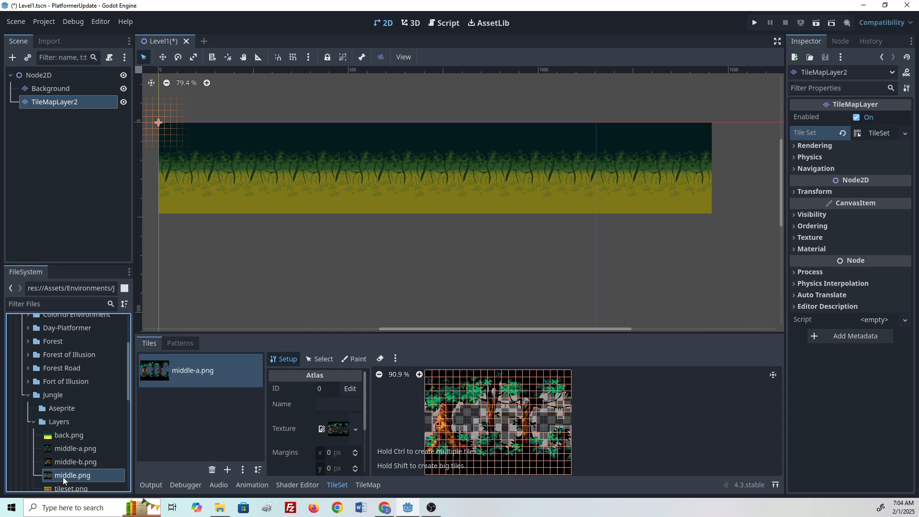
left_click_drag(59, 477, 170, 410)
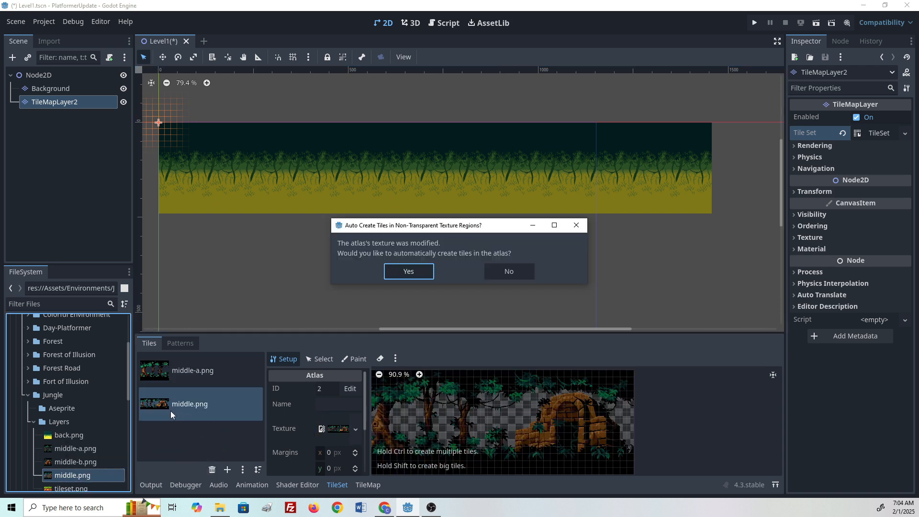
left_click(417, 272)
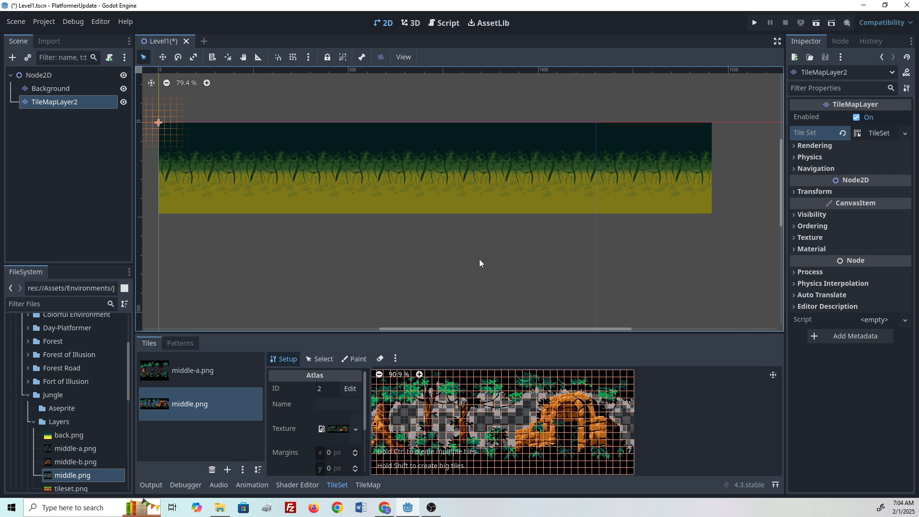
- Select the entire middle.png atlas as the brush in the TileMap tile palette
middle_click_drag(479, 259, 456, 262)
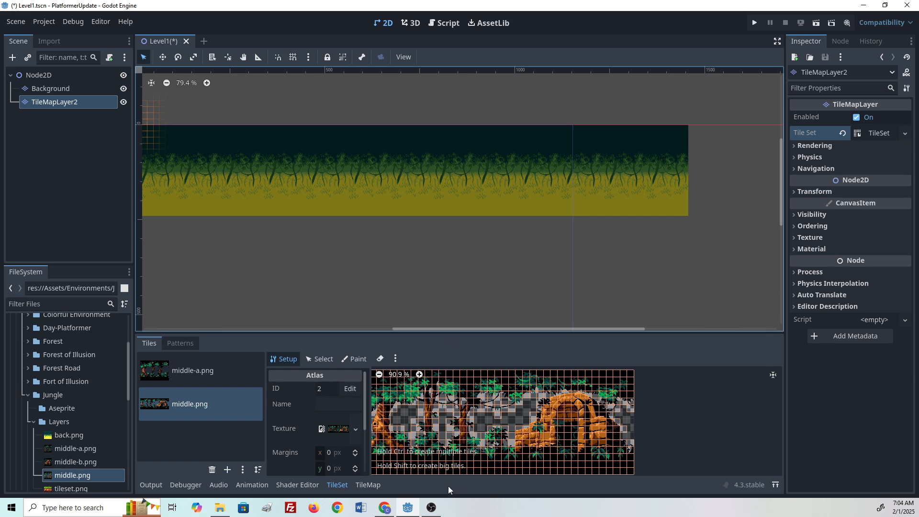
left_click(365, 489)
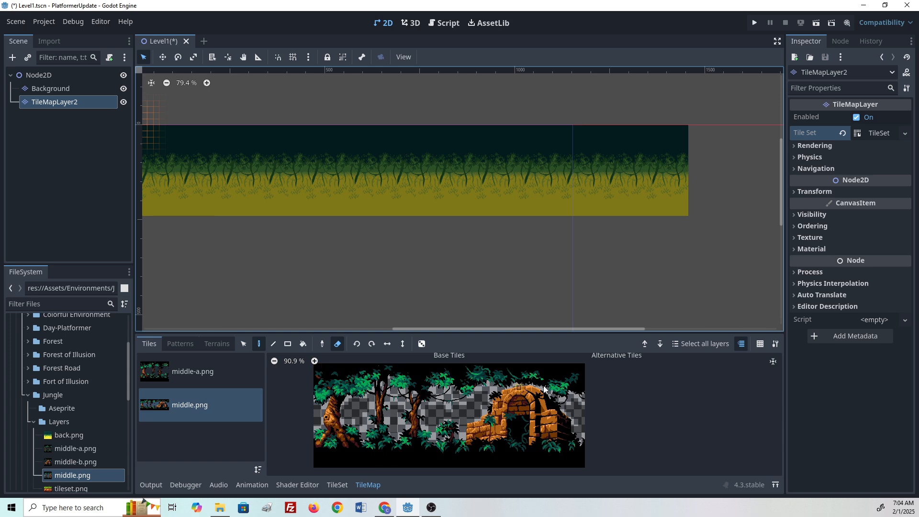
left_click_drag(581, 372, 316, 467)
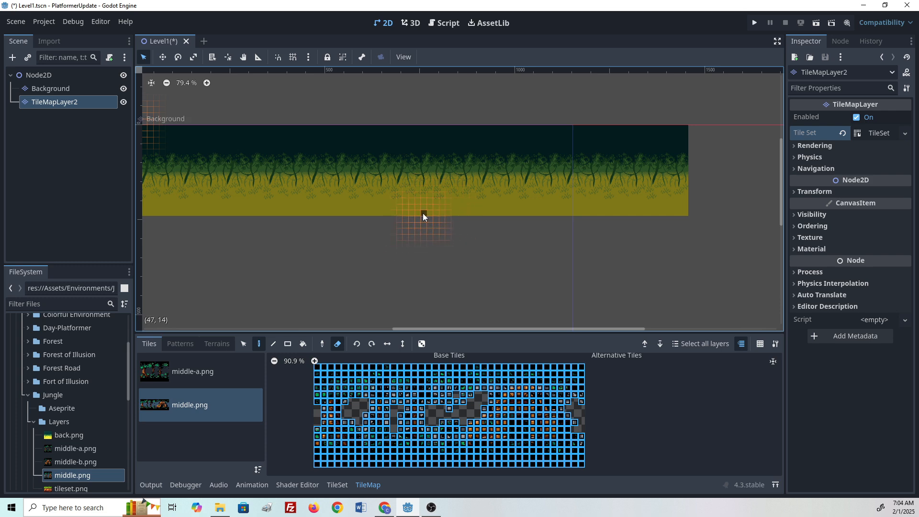
- Stamp the full middle.png tile block onto the middle layer at the right end of the level
left_click(339, 347)
left_click(339, 346)
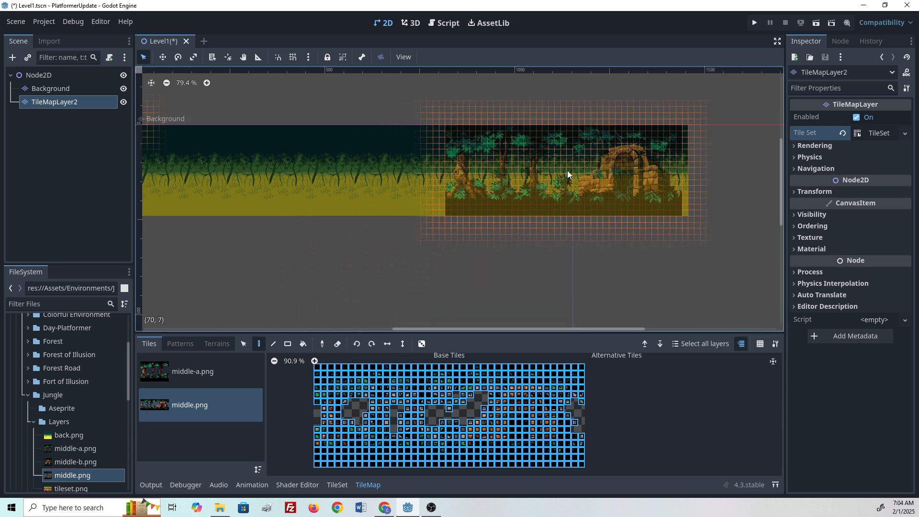
left_click(569, 170)
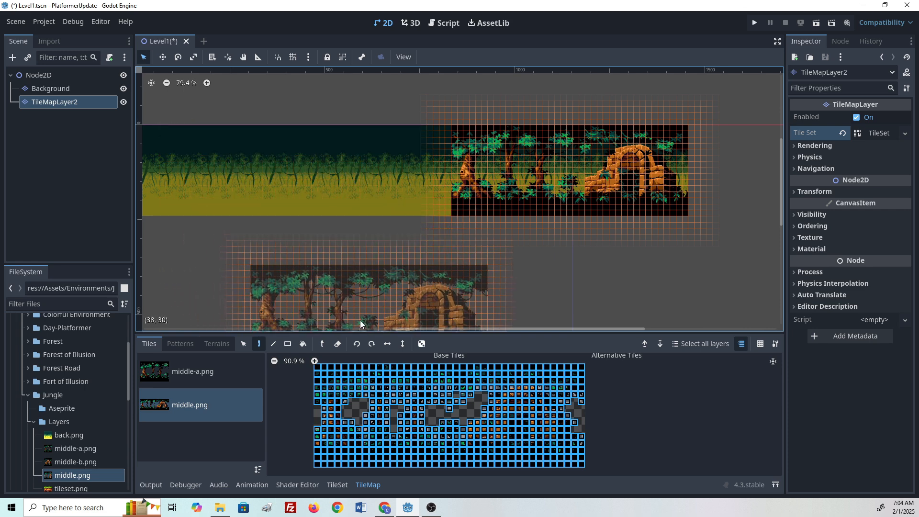
- Select the whole middle-a.png atlas as the brush and stamp it twice across the left and middle of the level
left_click(202, 371)
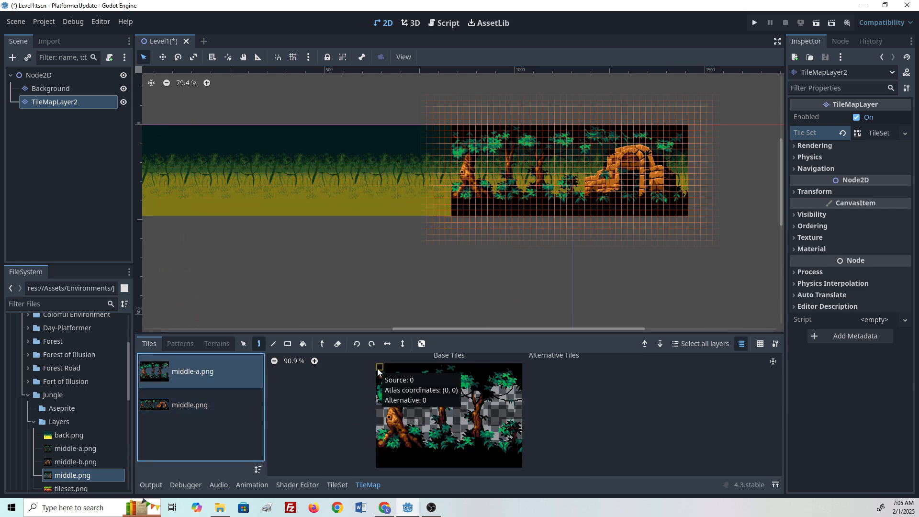
left_click_drag(378, 370, 517, 468)
middle_click_drag(309, 266, 466, 287)
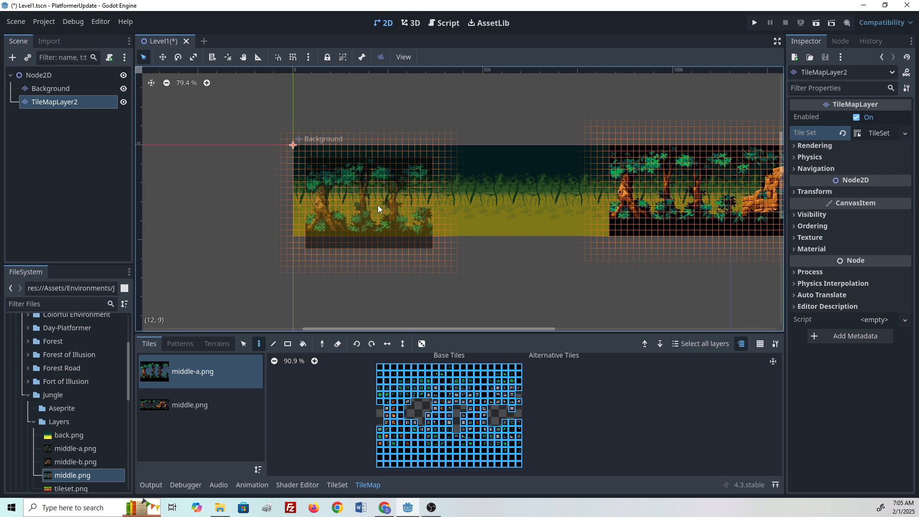
left_click(565, 205)
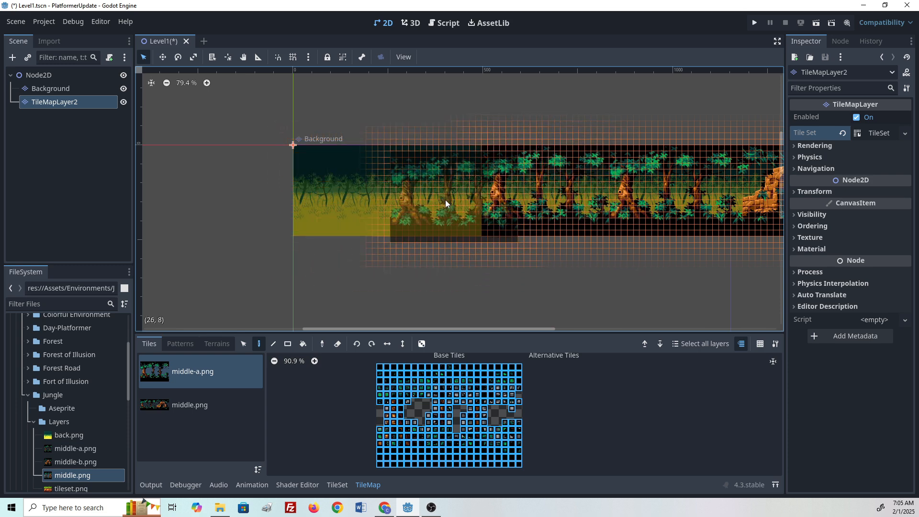
left_click(417, 192)
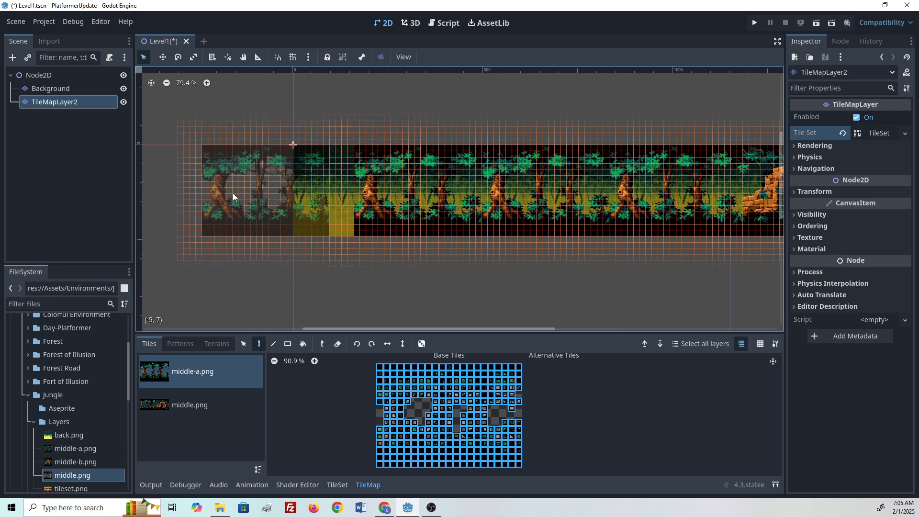
- Pick the left tree section of the middle-a.png atlas as the brush to fill the level's left end
left_click(484, 388)
left_click_drag(378, 369, 457, 469)
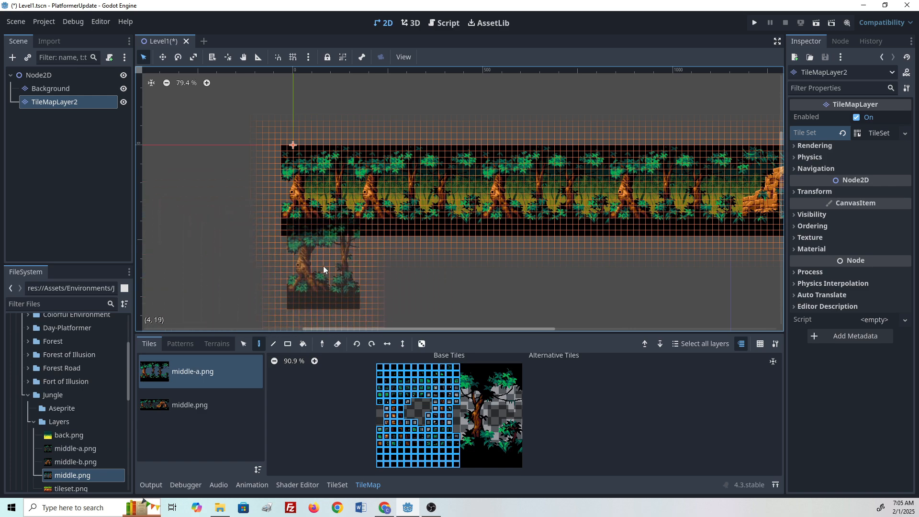
scroll(327, 274, "up", 2)
scroll(357, 300, "down", 2)
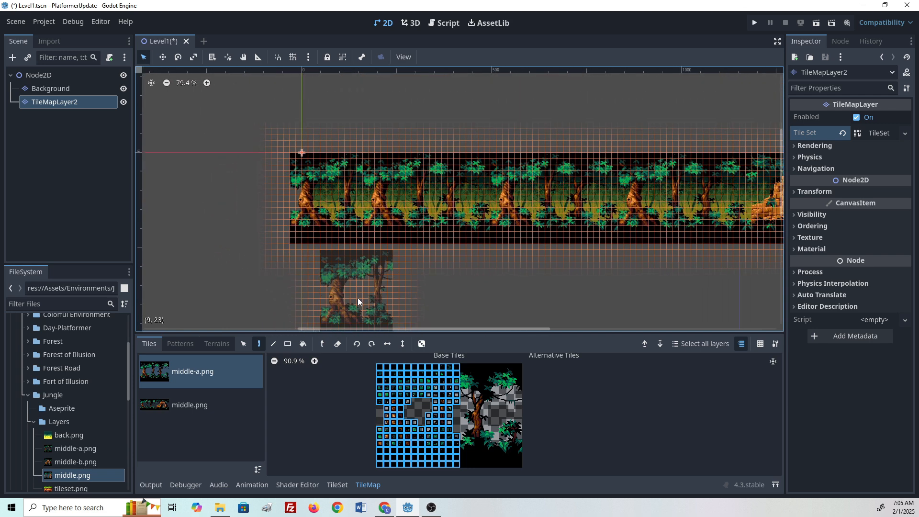
middle_click_drag(533, 287, 344, 305)
middle_click_drag(440, 282, 564, 261)
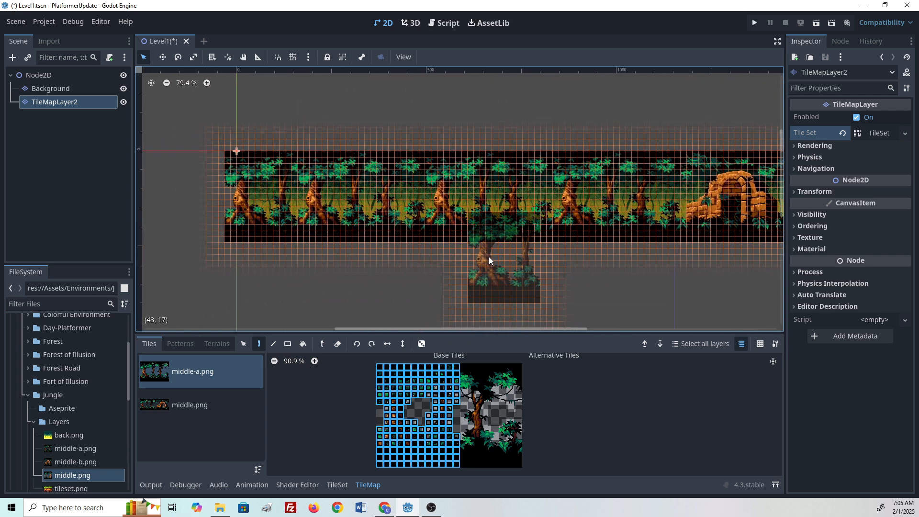
- Try erasing the tiles overhanging the level's left edge with a rectangle eraser, then undo it
left_click(338, 347)
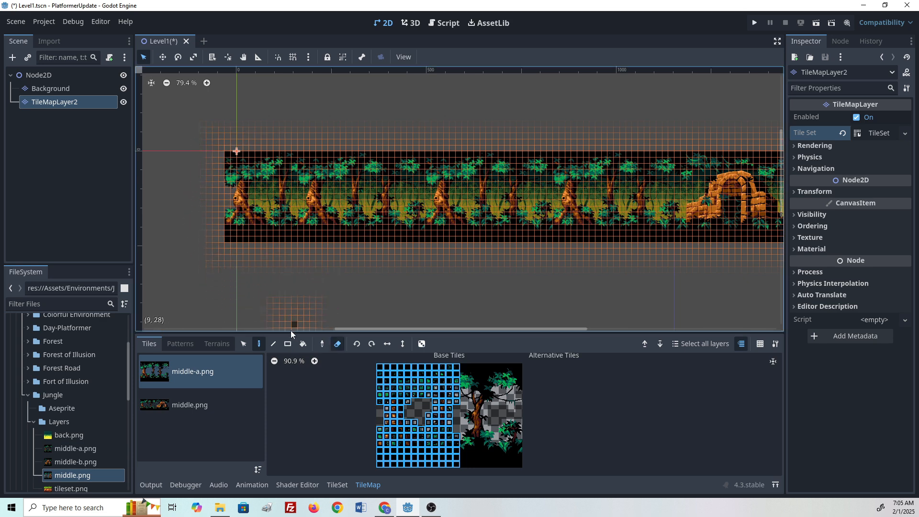
left_click(286, 345)
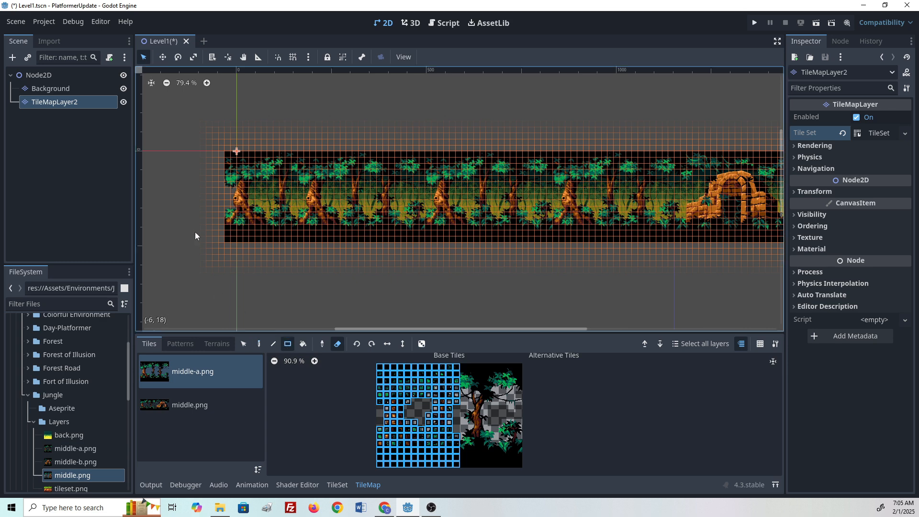
mouse_move(207, 141)
left_mouse_down()
mouse_move(234, 243)
mouse_move(230, 268)
left_mouse_up()
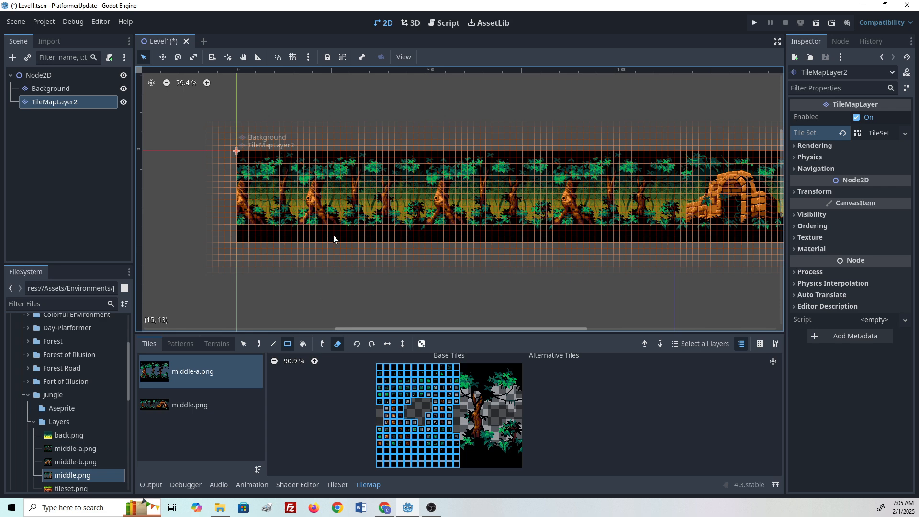
key("ctrl+z")
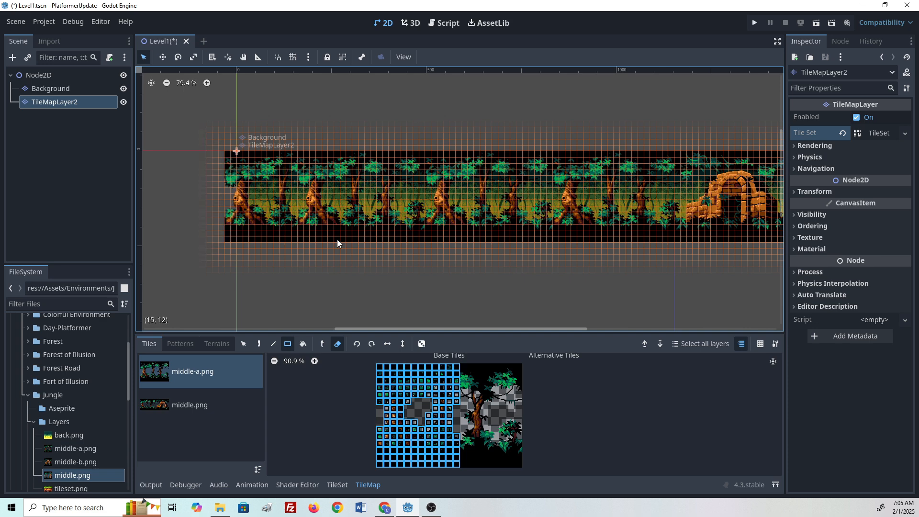
- Select all middle-layer tiles and shift them slightly right so they align with the level origin
left_click(244, 344)
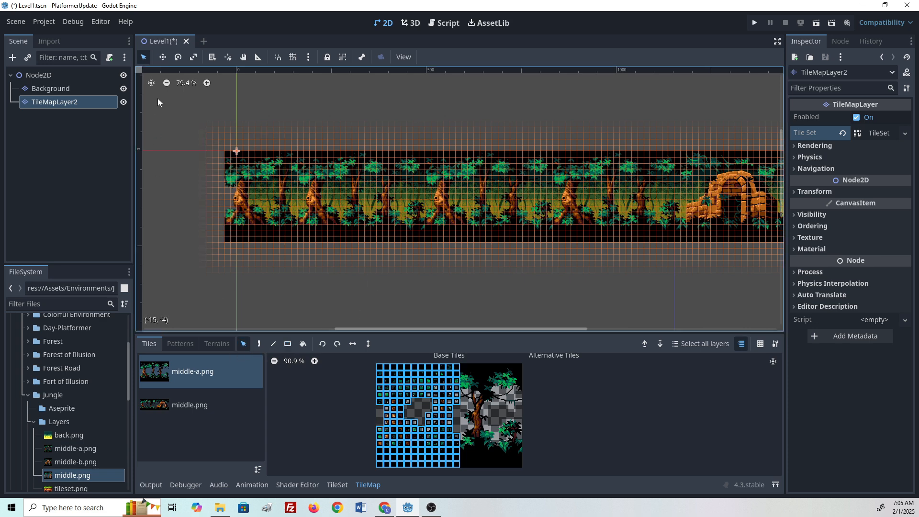
scroll(352, 245, "down", 1)
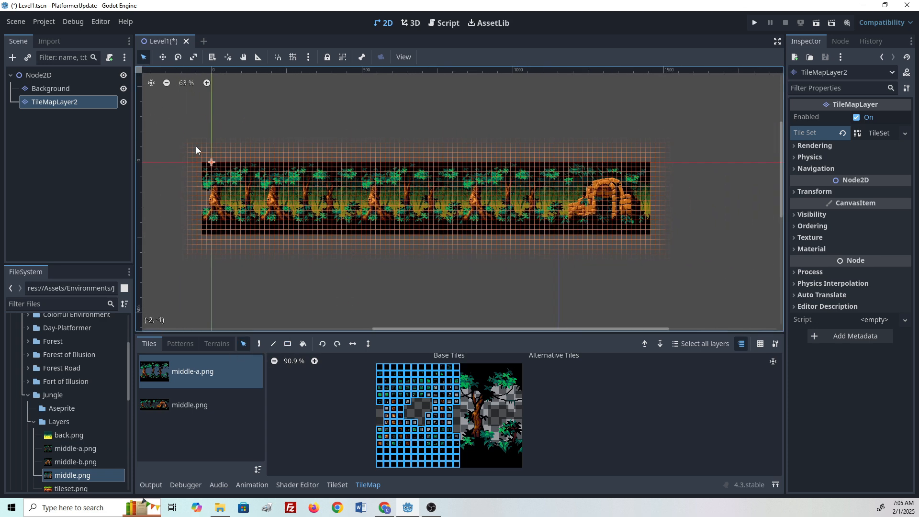
left_click_drag(196, 143, 691, 278)
scroll(507, 266, "down", 3)
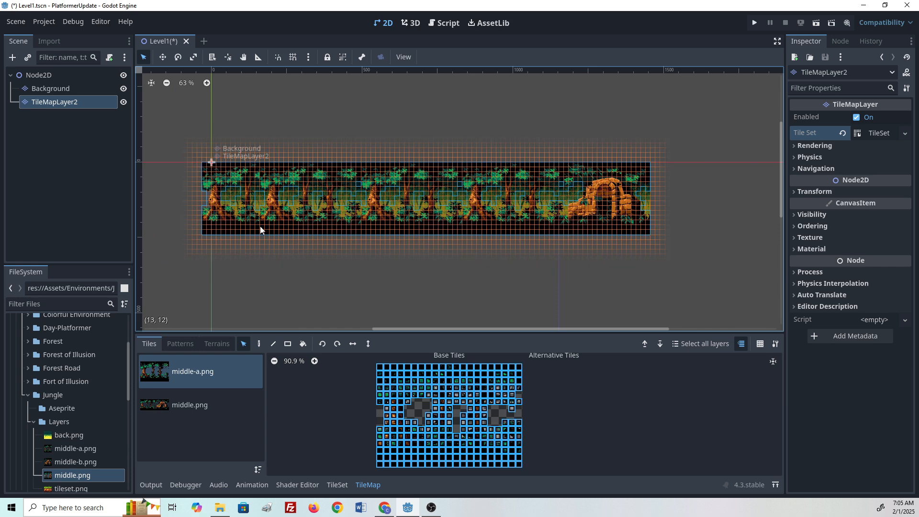
left_click_drag(243, 224, 256, 231)
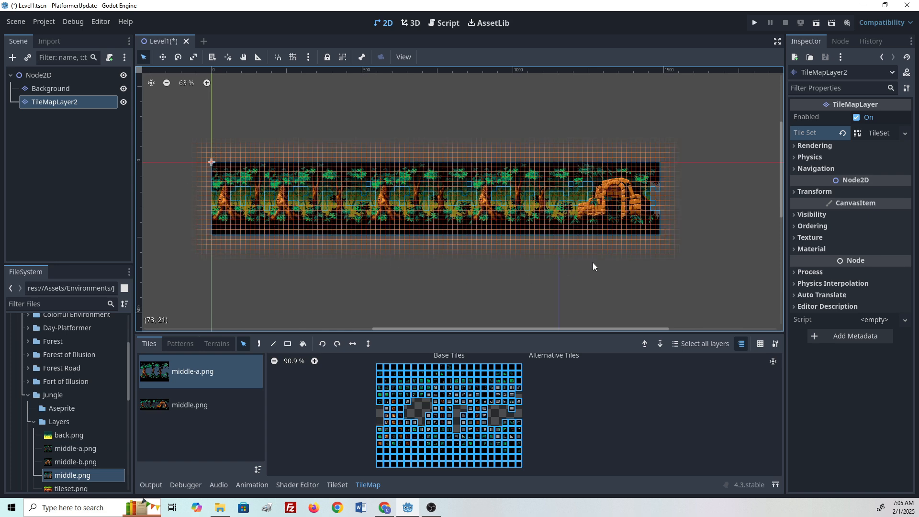
left_click(656, 263)
- On the Background layer, stamp one more back.png column to extend the background to the level's right end
scroll(656, 263, "right", 5)
scroll(599, 223, "up", 5)
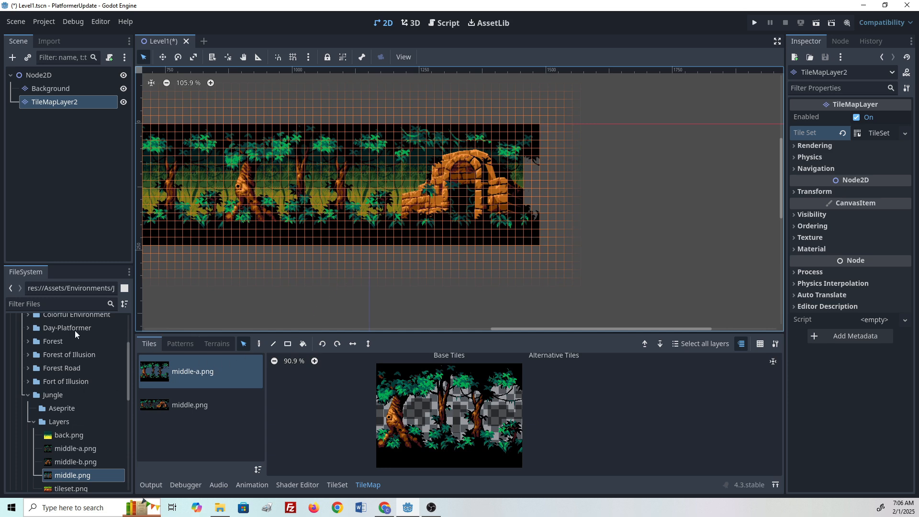
left_click(64, 91)
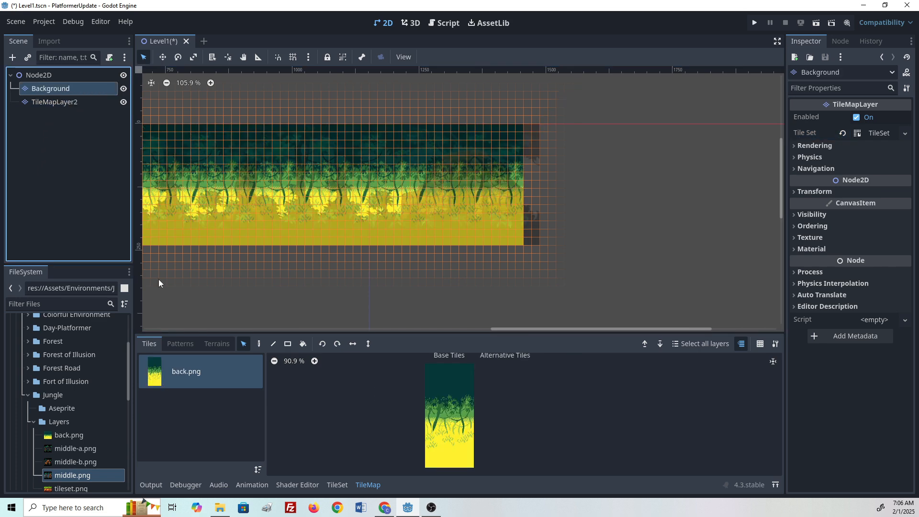
left_click(259, 344)
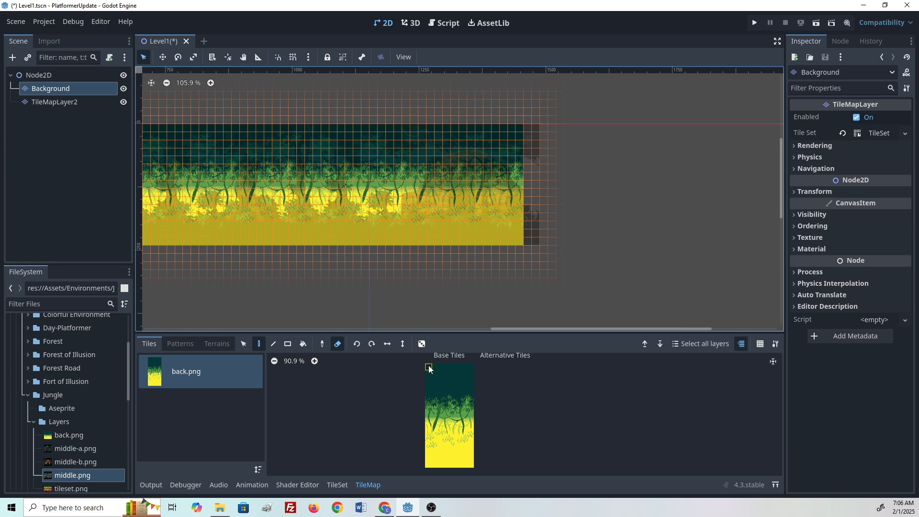
left_click_drag(428, 367, 434, 468)
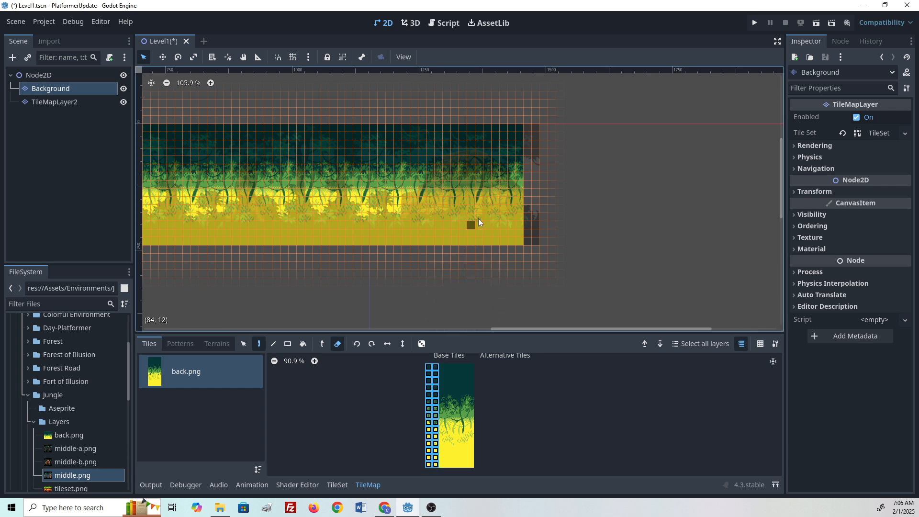
left_click(338, 343)
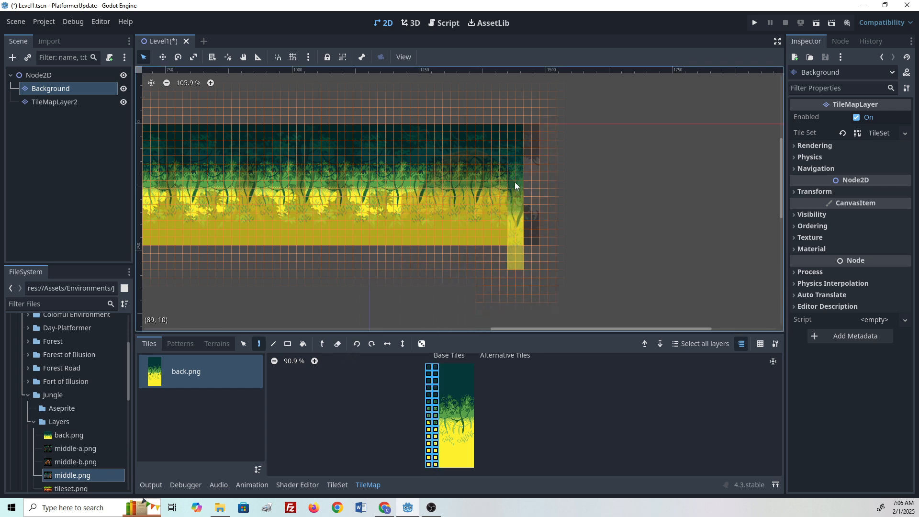
left_click(528, 186)
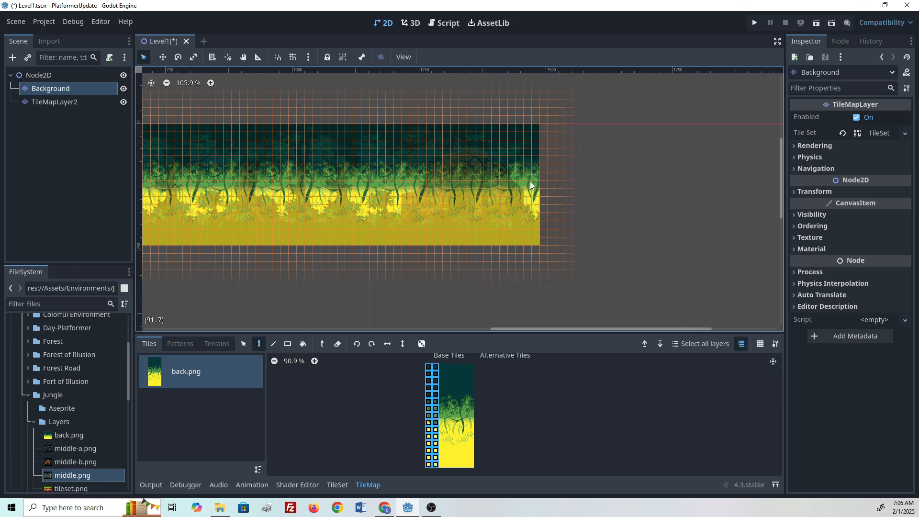
- Rename the TileMapLayer2 node to Middleground
left_click(39, 75)
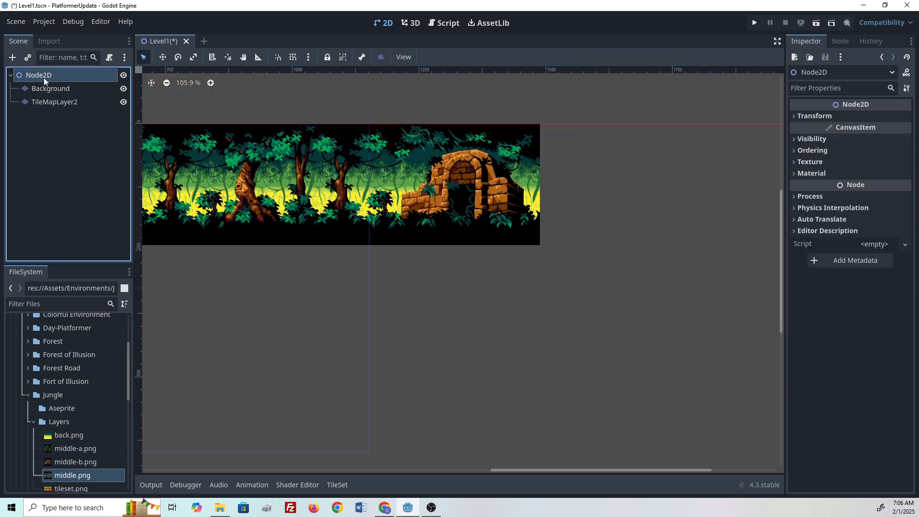
scroll(466, 306, "down", 1)
scroll(467, 305, "down", 6)
middle_click_drag(408, 347, 515, 354)
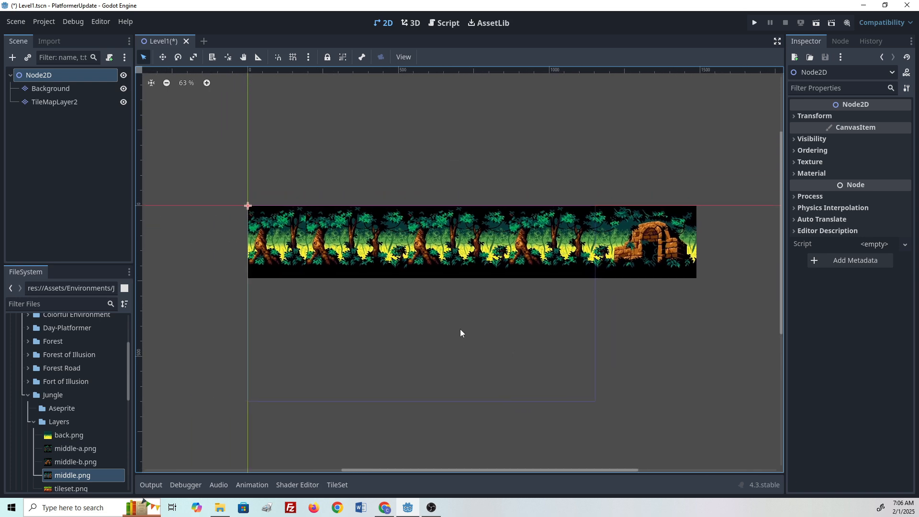
left_click(64, 102)
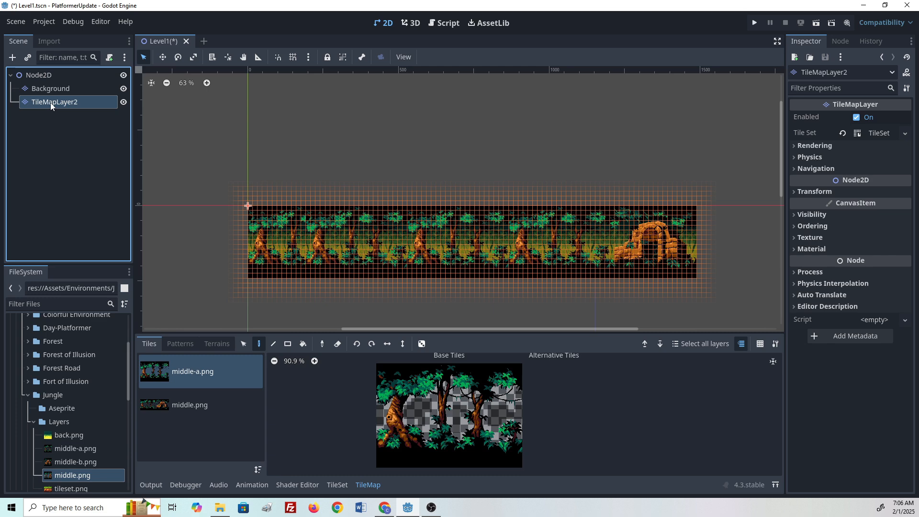
right_click(51, 102)
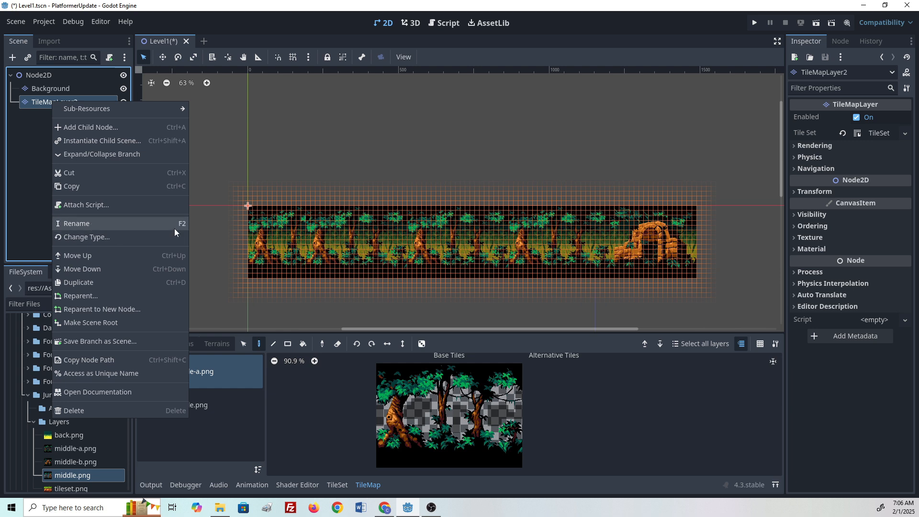
left_click(39, 207)
double_click(39, 102)
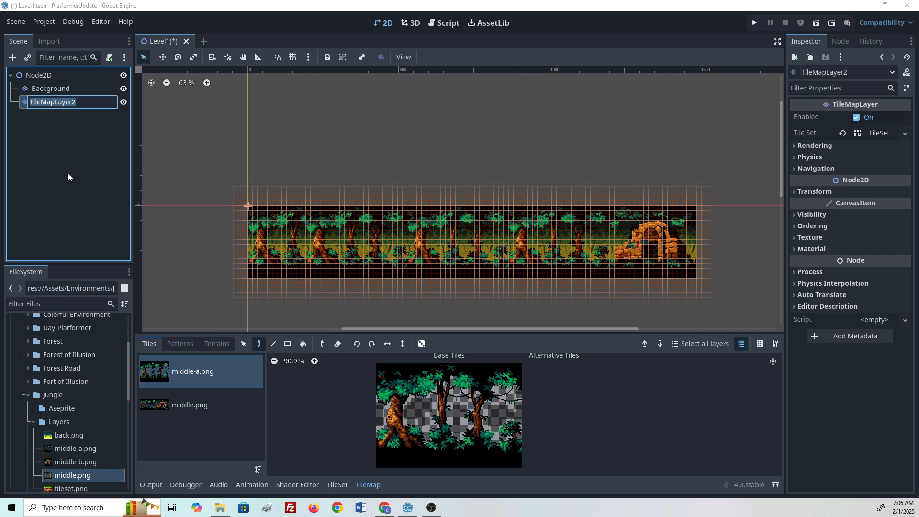
type("Middleground")
key("Return")
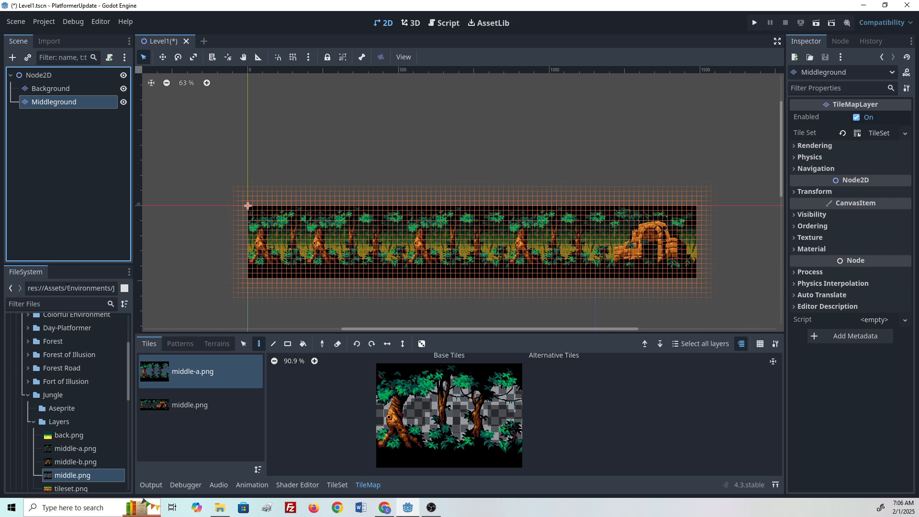
- Add a new TileMapLayer child under Node2D and rename it Foreground
left_click(44, 76)
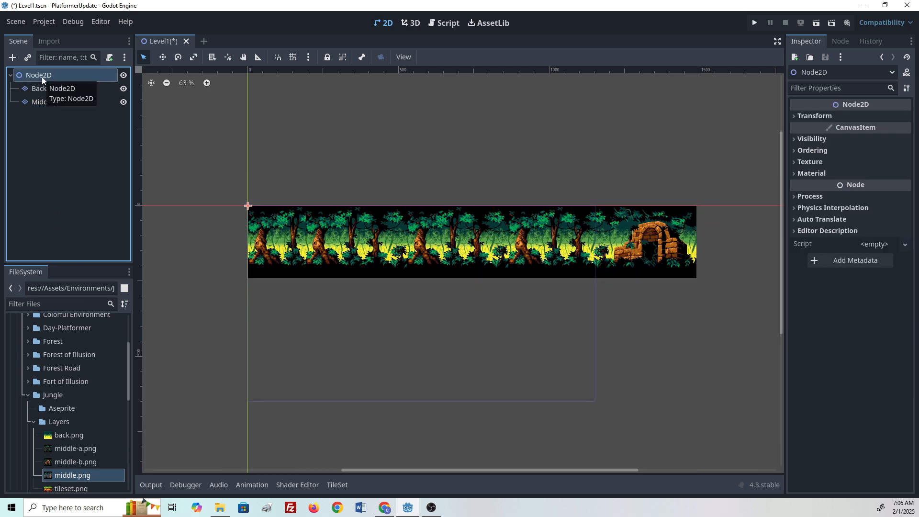
right_click(42, 77)
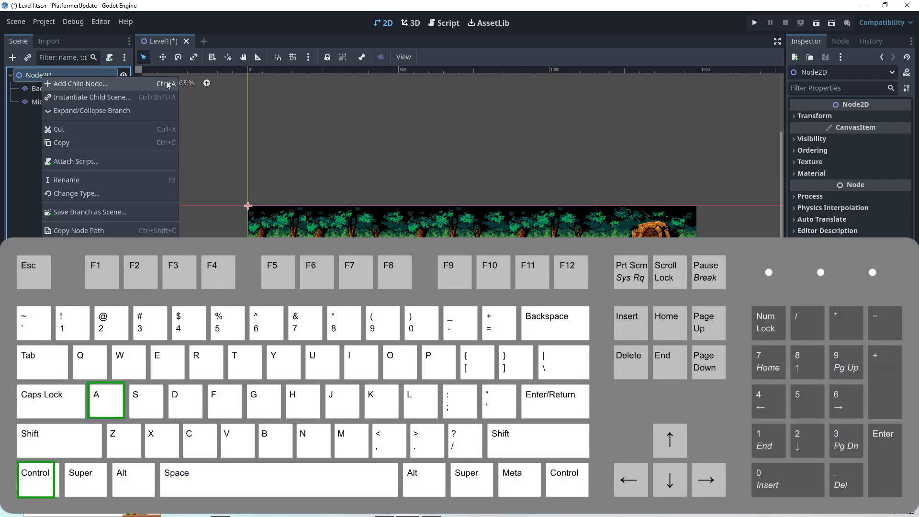
left_click(34, 74)
key("ctrl+a")
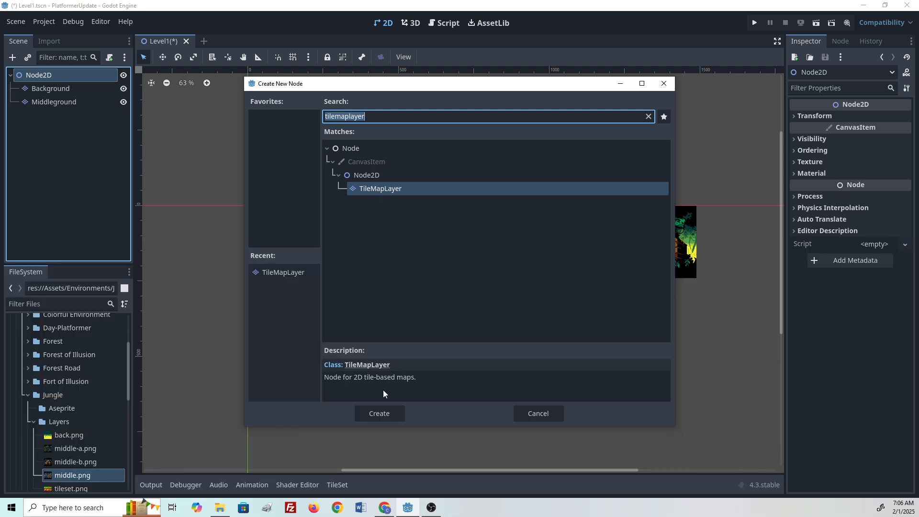
left_click(380, 414)
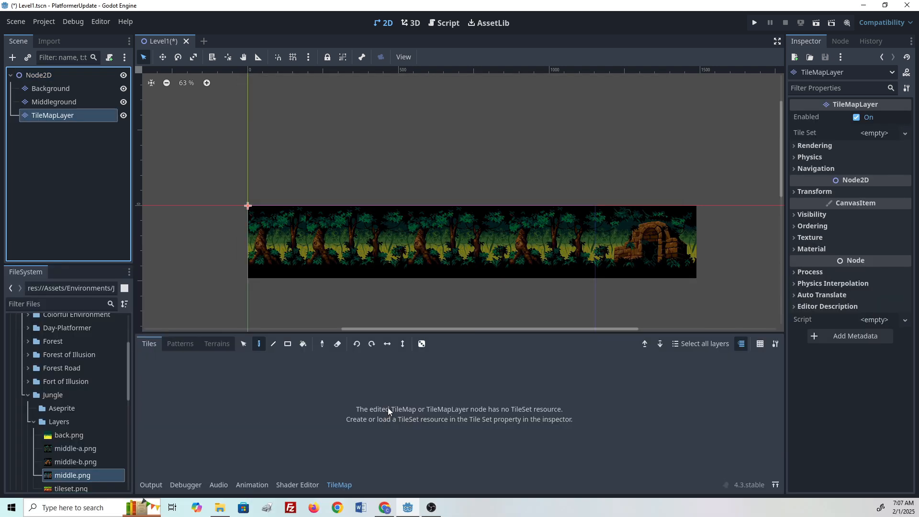
left_click(55, 116)
double_click(56, 116)
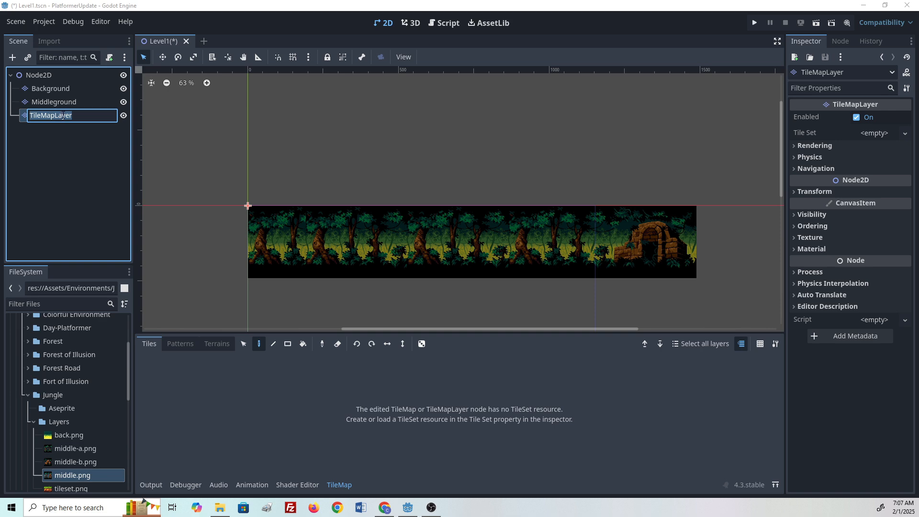
type("Foreground")
key("Return")
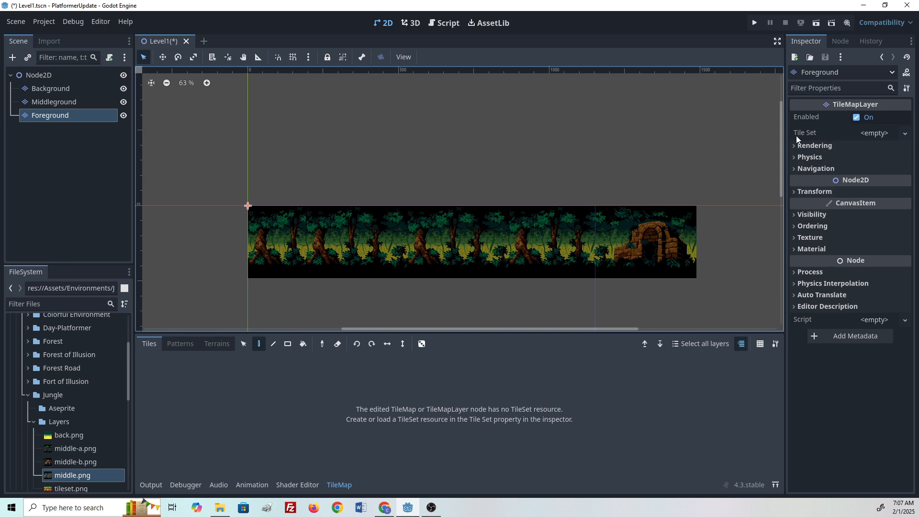
- Create a new TileSet for the Foreground layer and add a physics layer to it
left_click(880, 136)
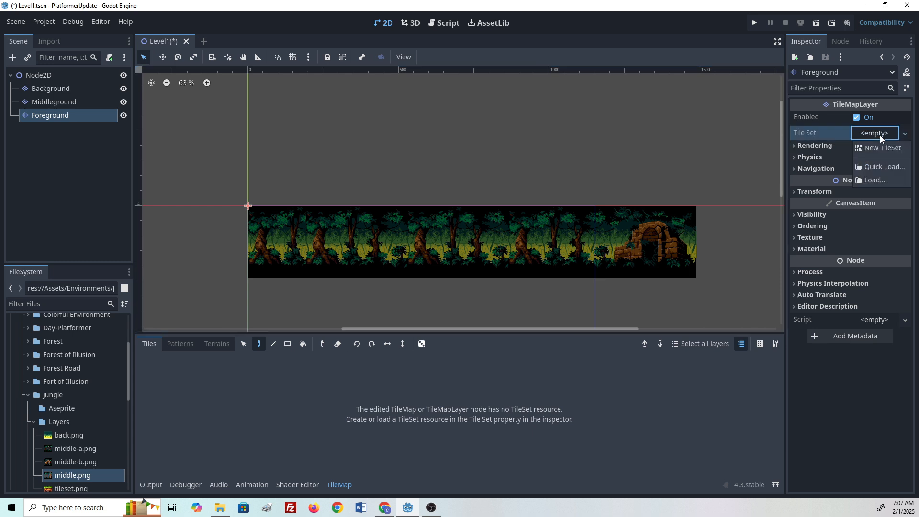
left_click(879, 145)
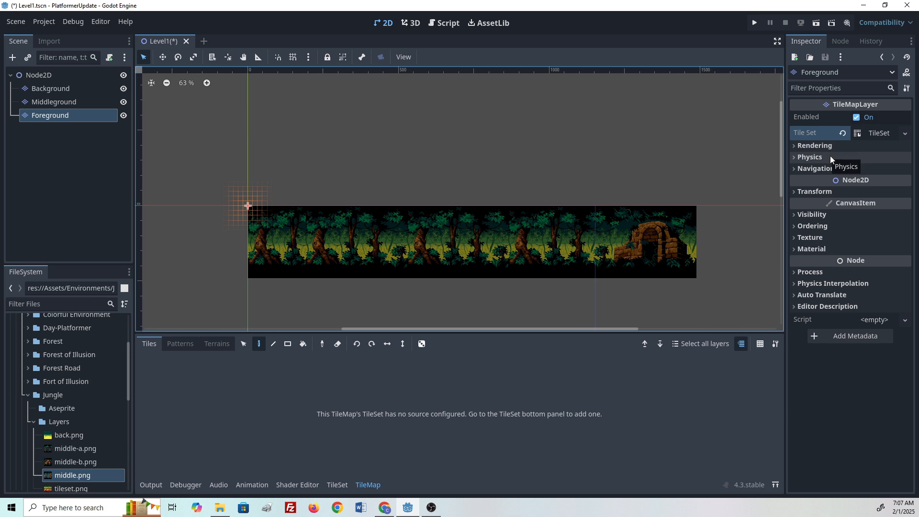
left_click(875, 133)
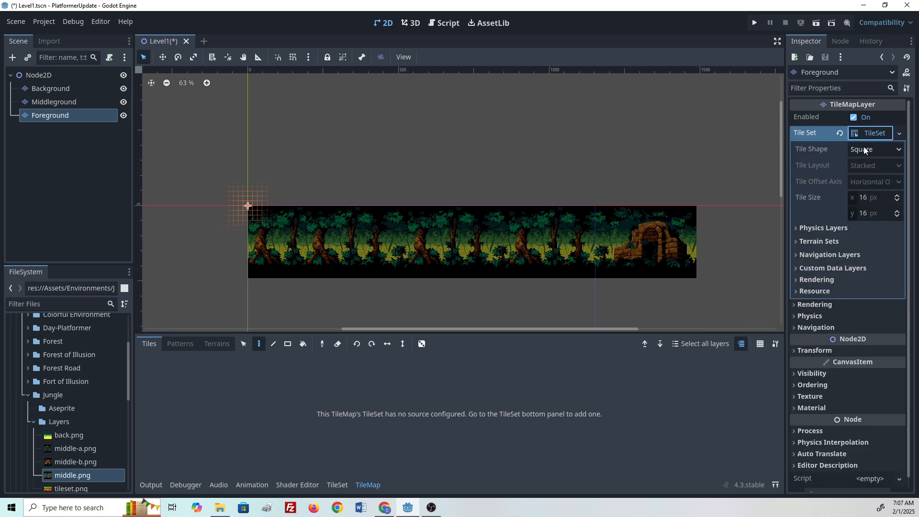
left_click(820, 225)
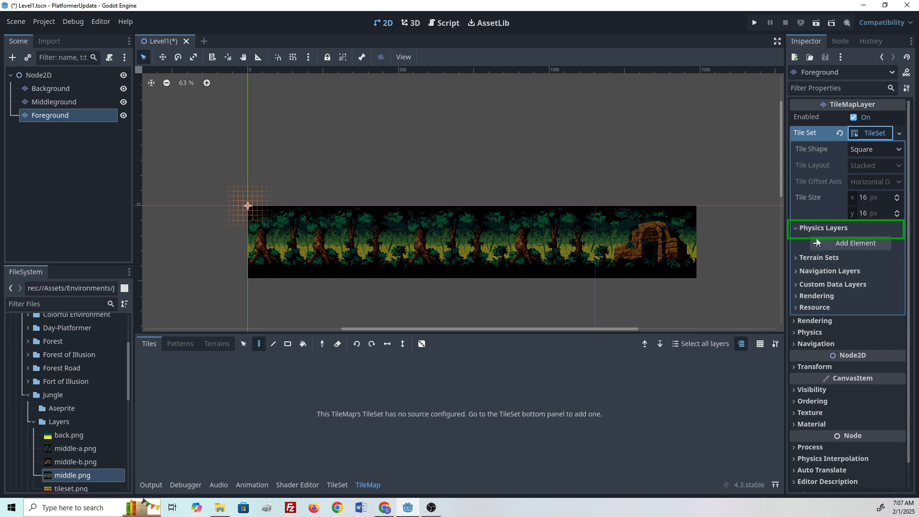
left_click(837, 241)
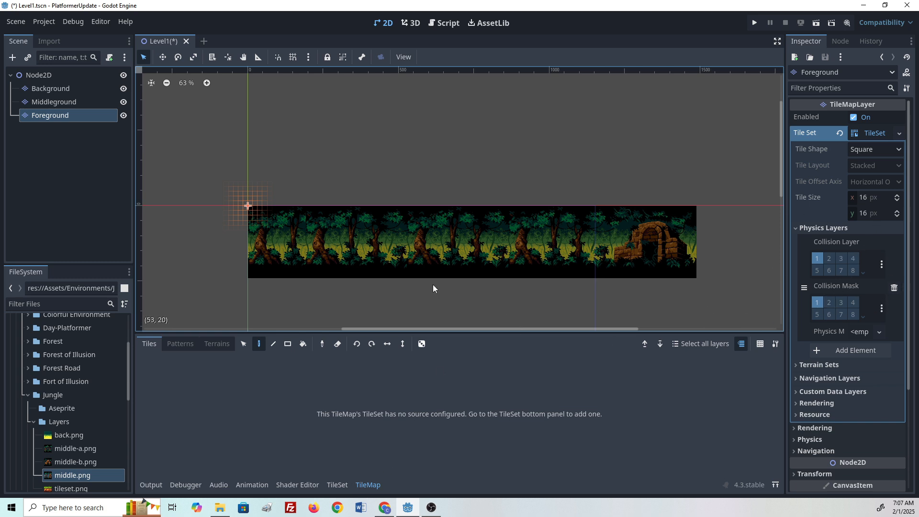
- Add tileset.png from the Jungle Layers folder as an atlas source of the new TileSet
left_click(341, 484)
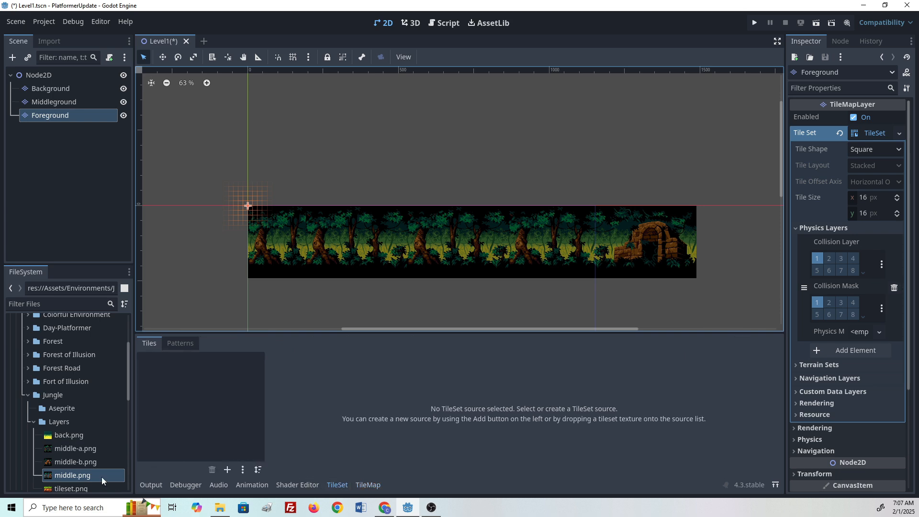
scroll(93, 442, "down", 3)
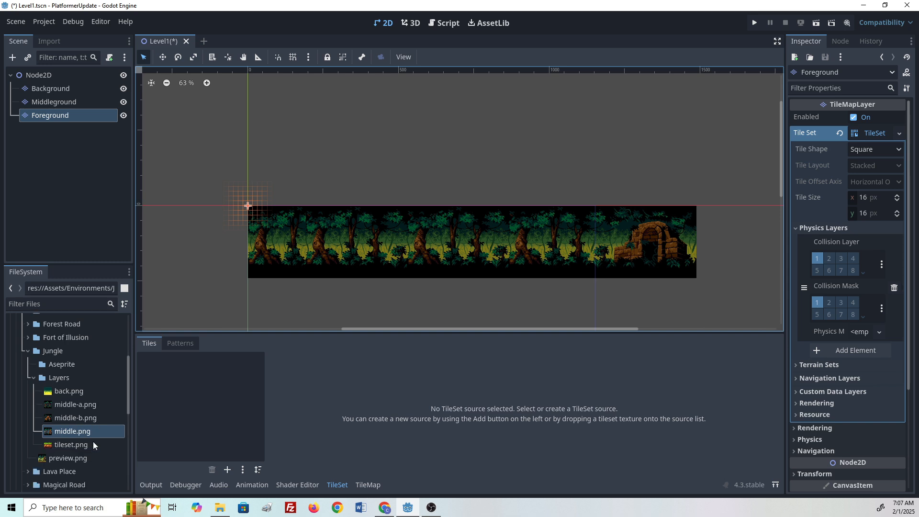
left_click(66, 447)
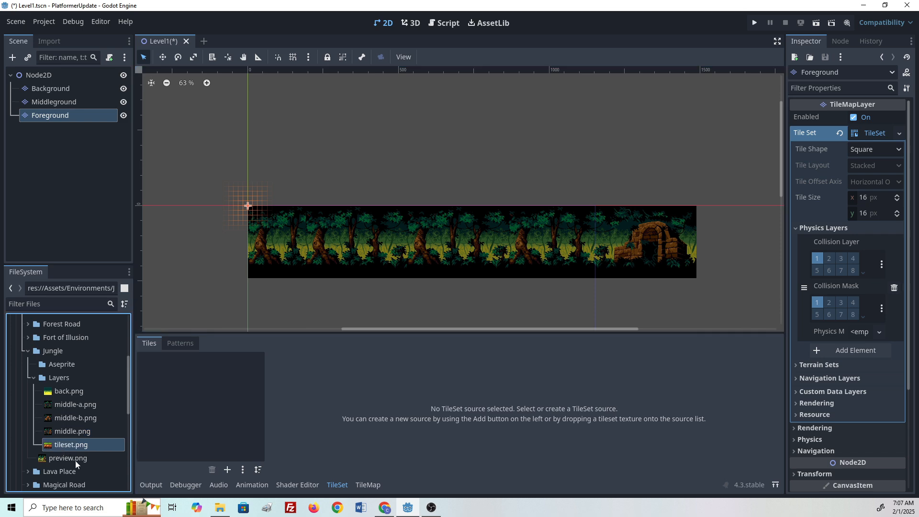
left_click_drag(59, 446, 184, 421)
left_click(405, 273)
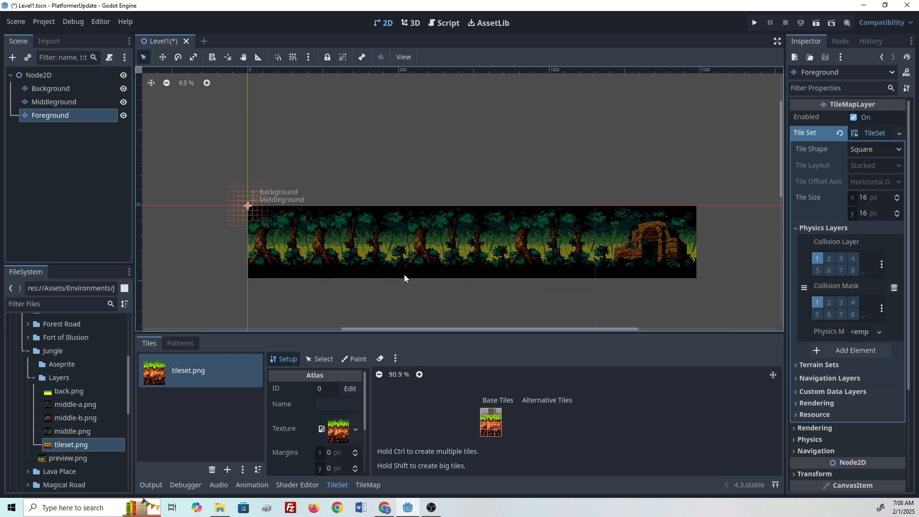
- Examine the individual tiles of the tileset.png atlas in the tile map panel
left_click(373, 487)
scroll(441, 415, "up", 4)
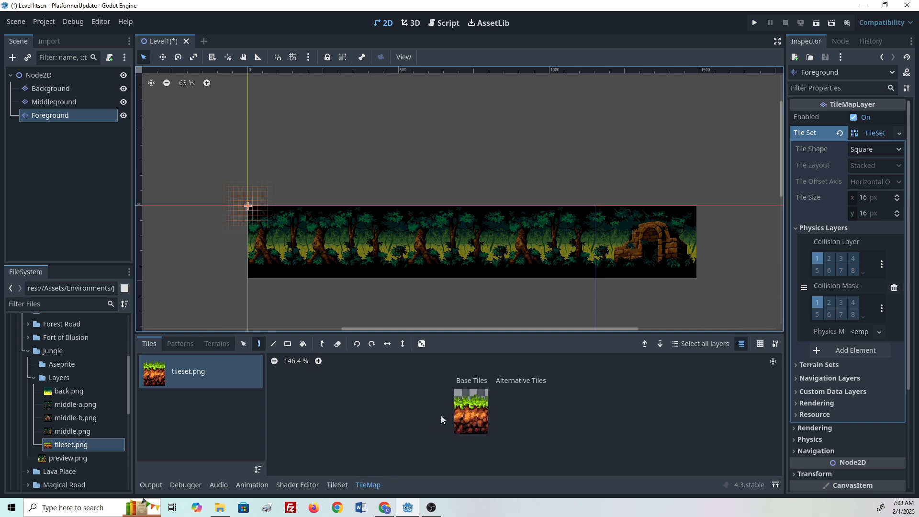
scroll(440, 415, "up", 2)
scroll(391, 435, "down", 1)
scroll(437, 423, "up", 2)
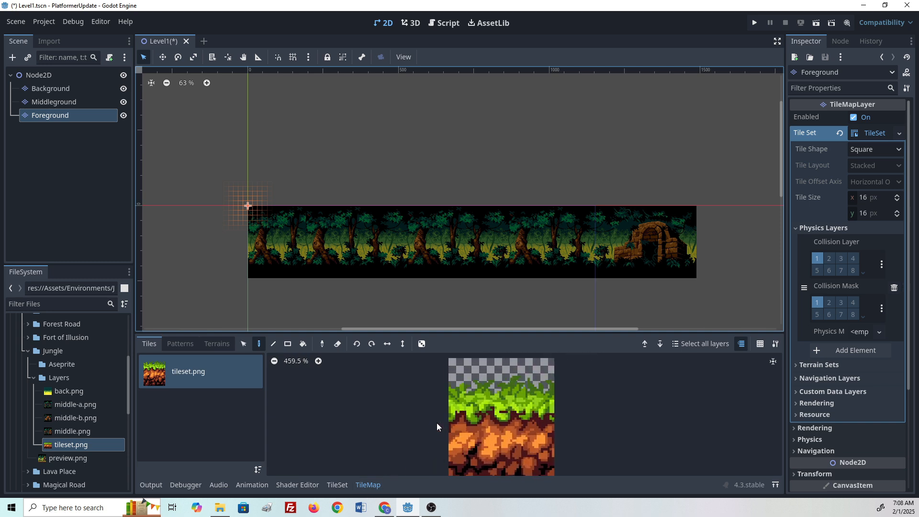
middle_click_drag(435, 430, 381, 444)
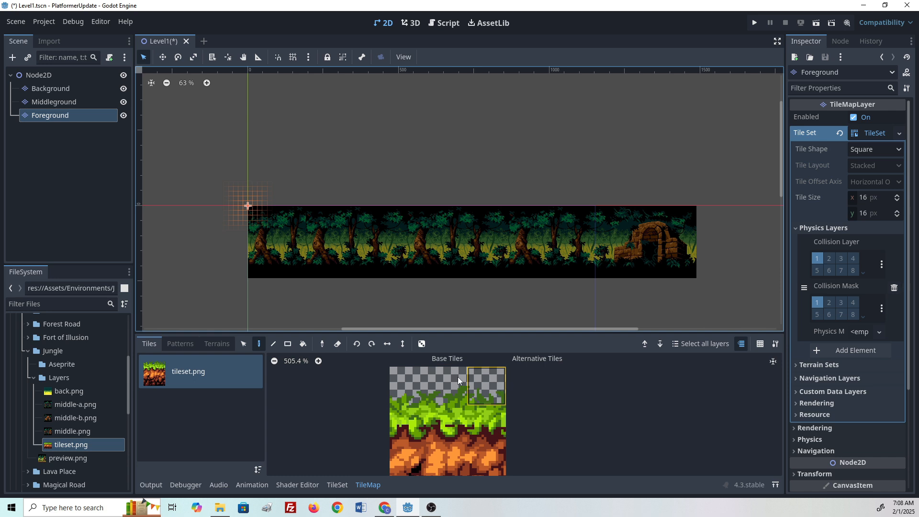
left_click(403, 382)
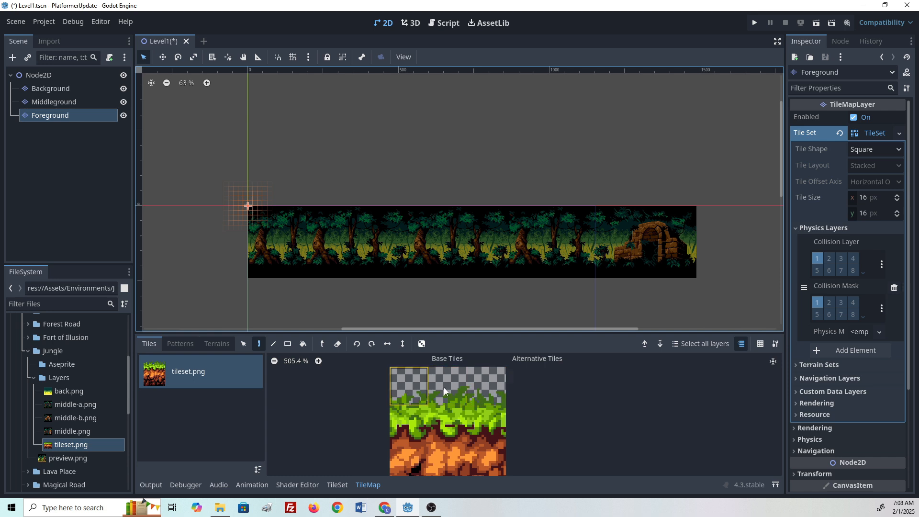
left_click(486, 387)
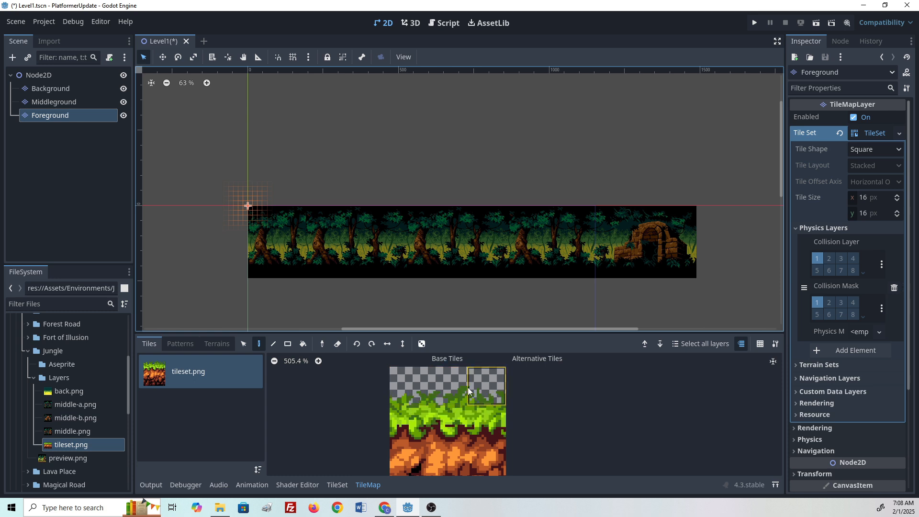
middle_click_drag(463, 459, 510, 409)
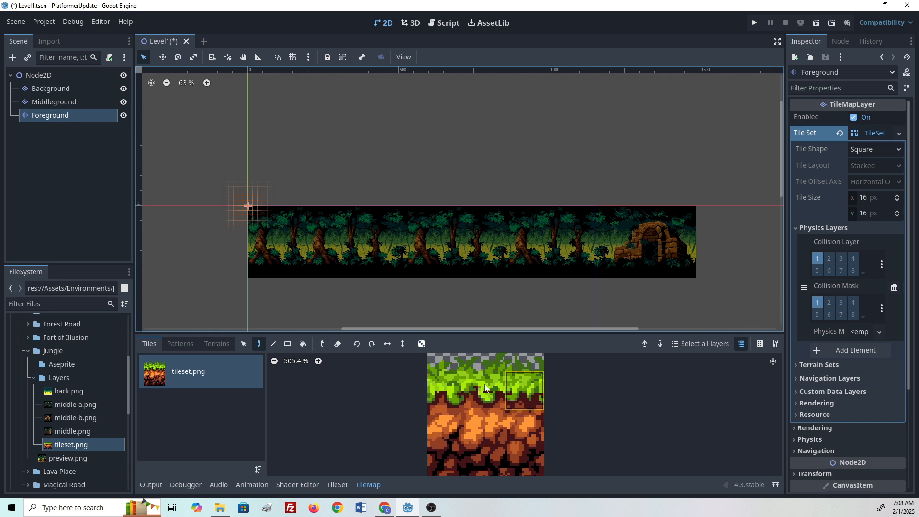
middle_click_drag(452, 438, 435, 400)
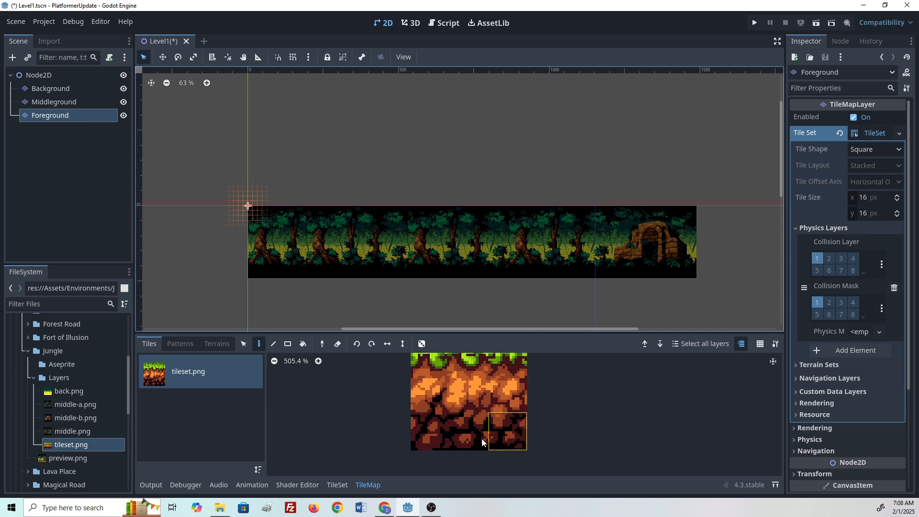
- Switch the TileSet editor to Paint mode and save the scene
left_click(337, 486)
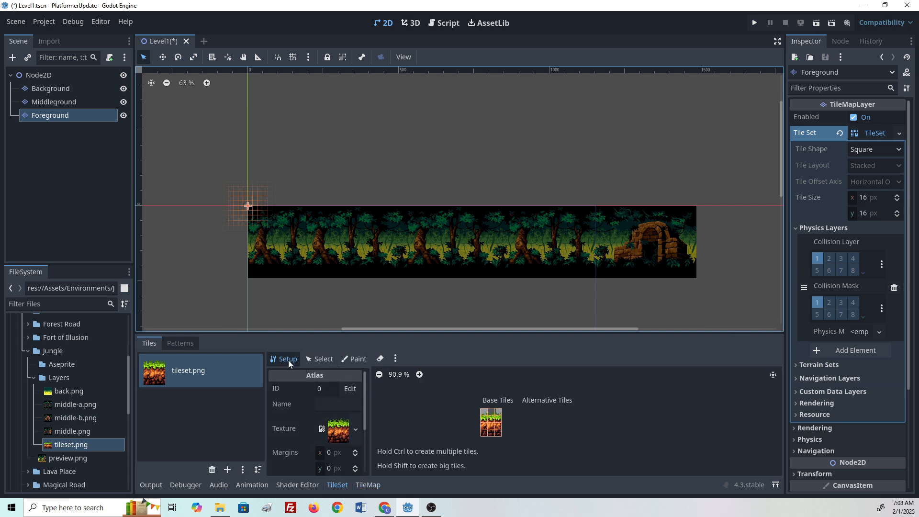
left_click(354, 359)
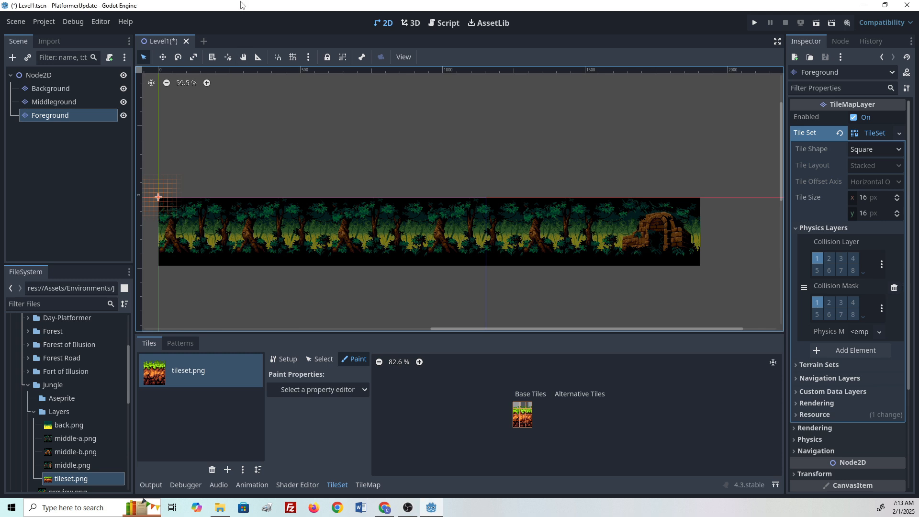
left_click(15, 25)
left_click(22, 20)
left_click(24, 22)
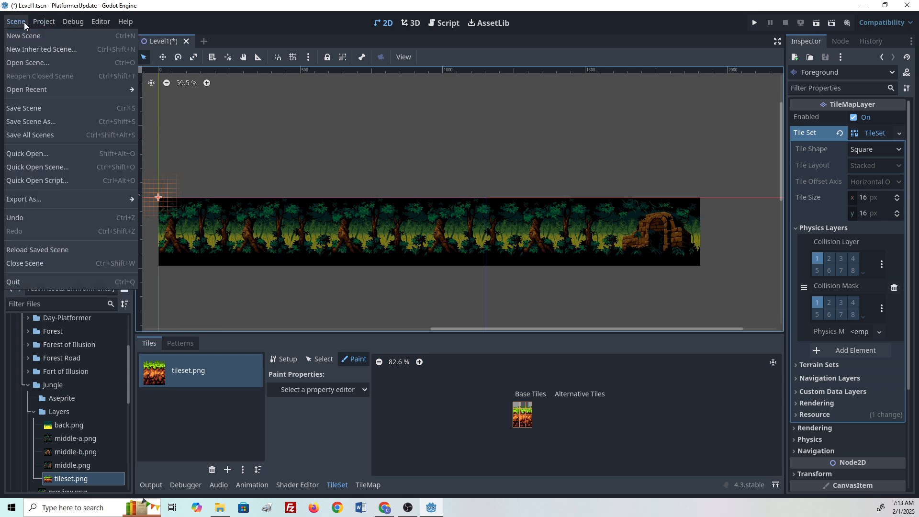
left_click(34, 108)
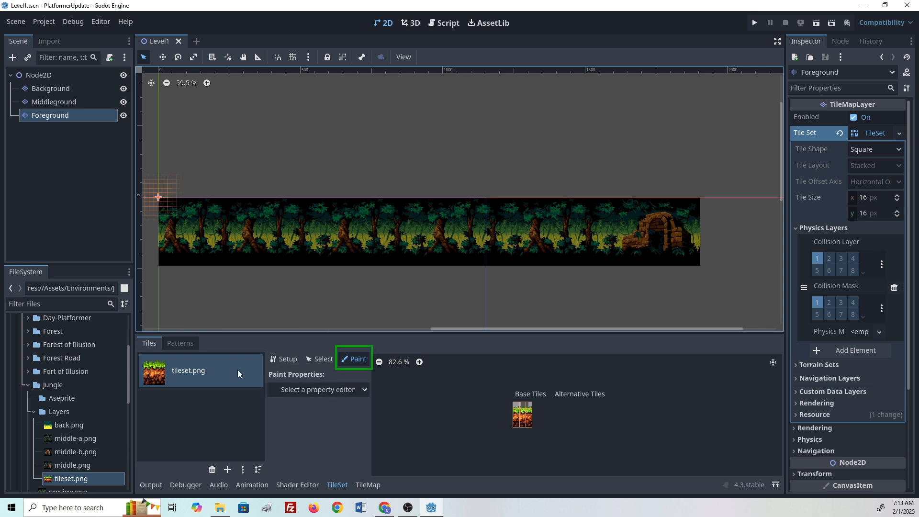
- Paint Physics Layer 0 collision shapes onto all tileset.png atlas tiles
left_click(308, 389)
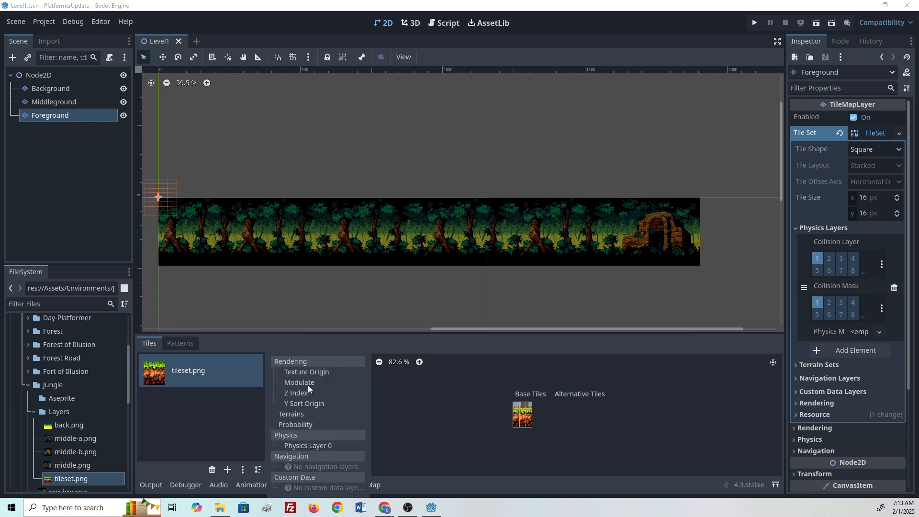
left_click(305, 445)
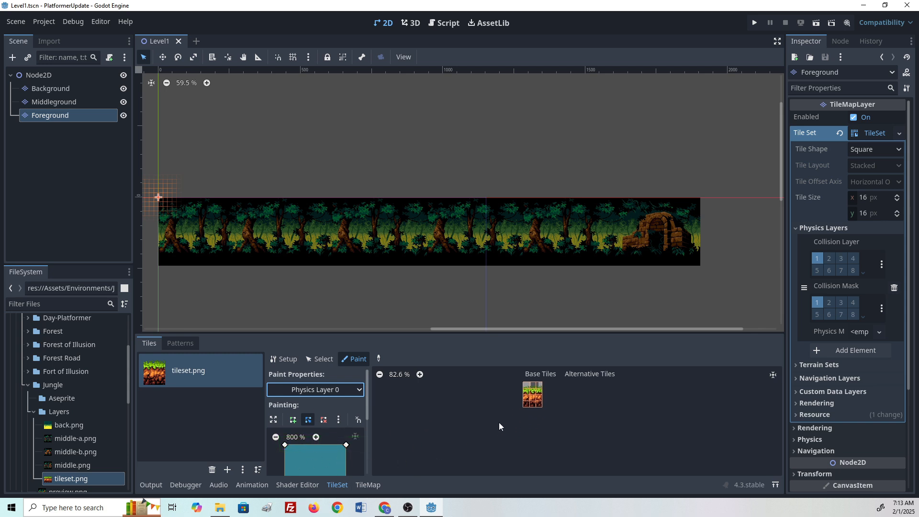
middle_click_drag(498, 424, 437, 450)
scroll(468, 432, "up", 6)
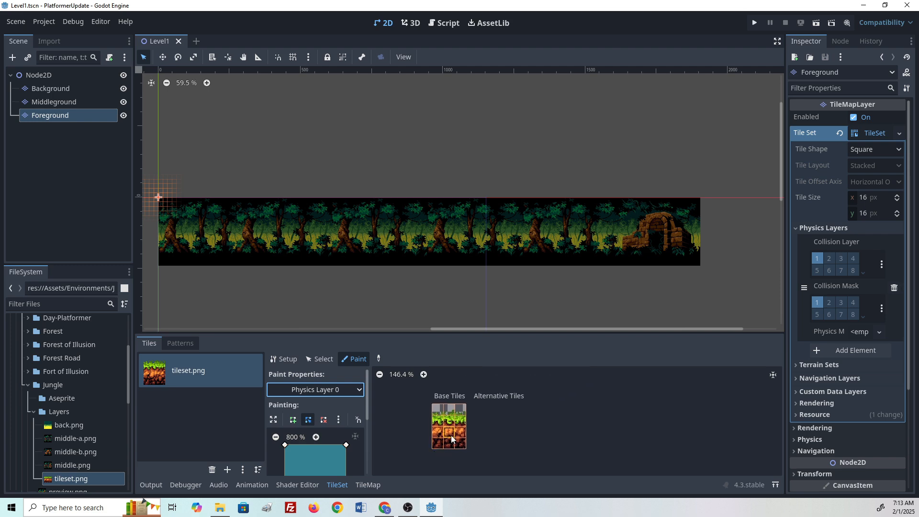
left_click_drag(437, 420, 460, 433)
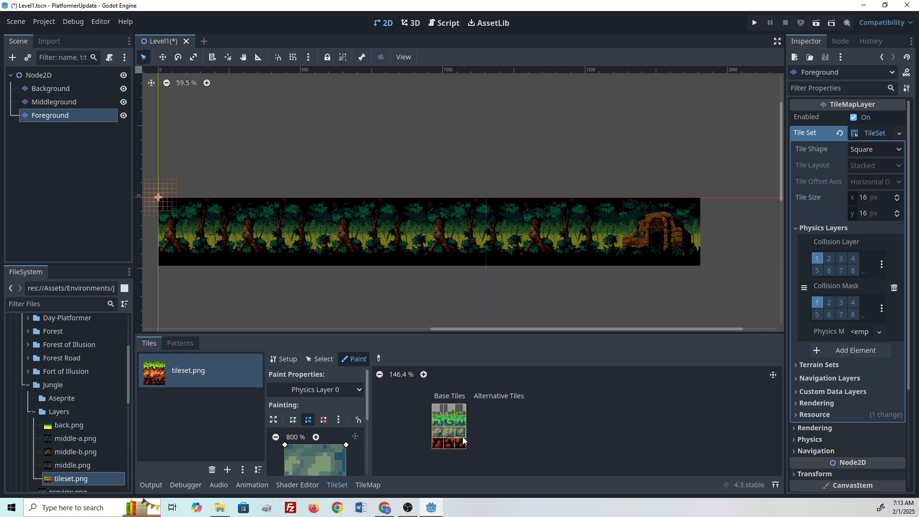
scroll(453, 445, "up", 2)
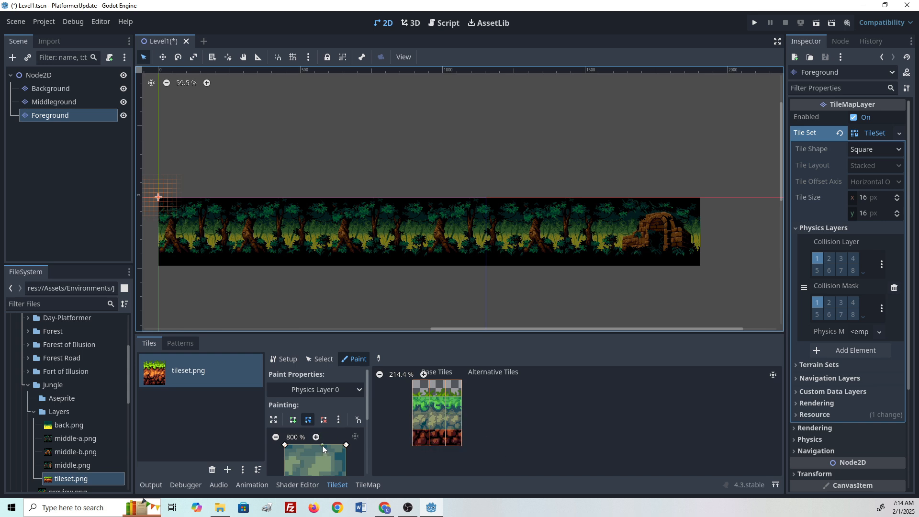
- Select the grass-topped ground tile block and paint a ground strip along the level's lower-left on Foreground
left_click(367, 484)
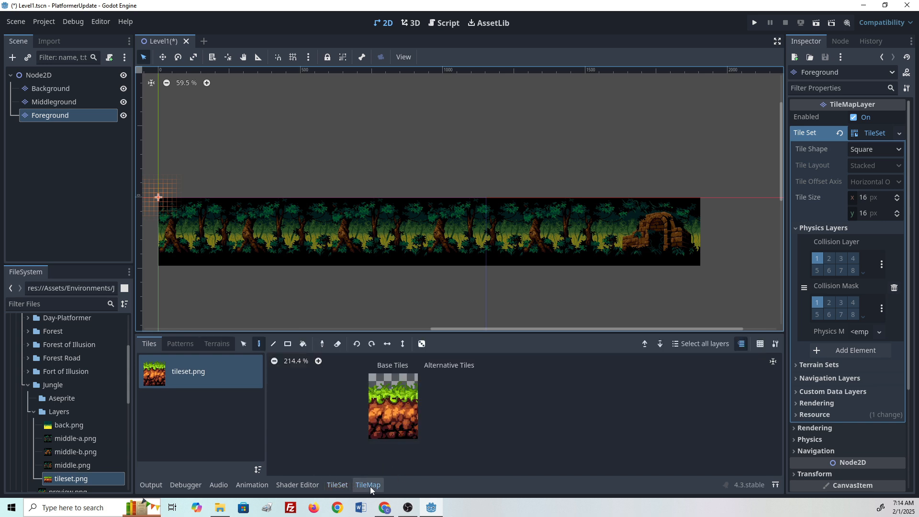
mouse_move(374, 386)
left_mouse_down()
mouse_move(401, 386)
mouse_move(422, 429)
left_mouse_up()
scroll(248, 271, "up", 5)
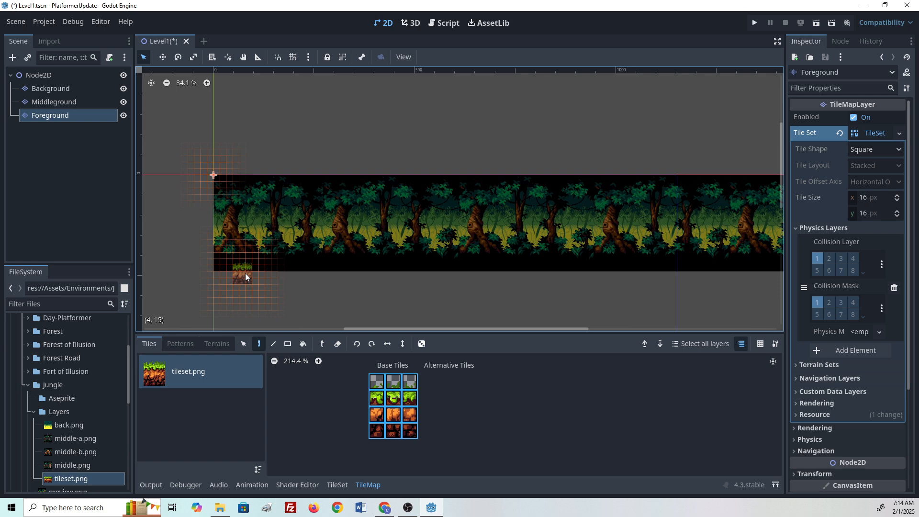
left_click_drag(208, 247, 434, 256)
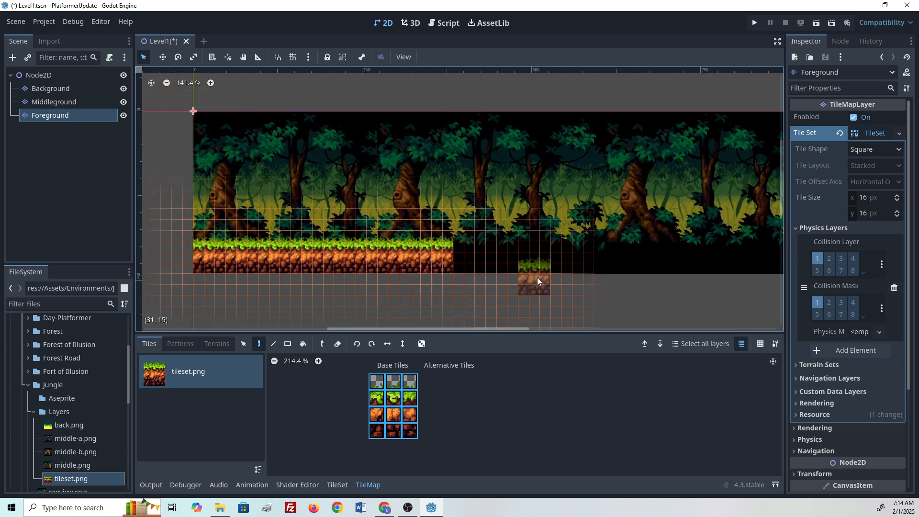
- Paint two floating grass platforms at rising heights to the right of the ground strip
middle_click_drag(535, 278, 302, 279)
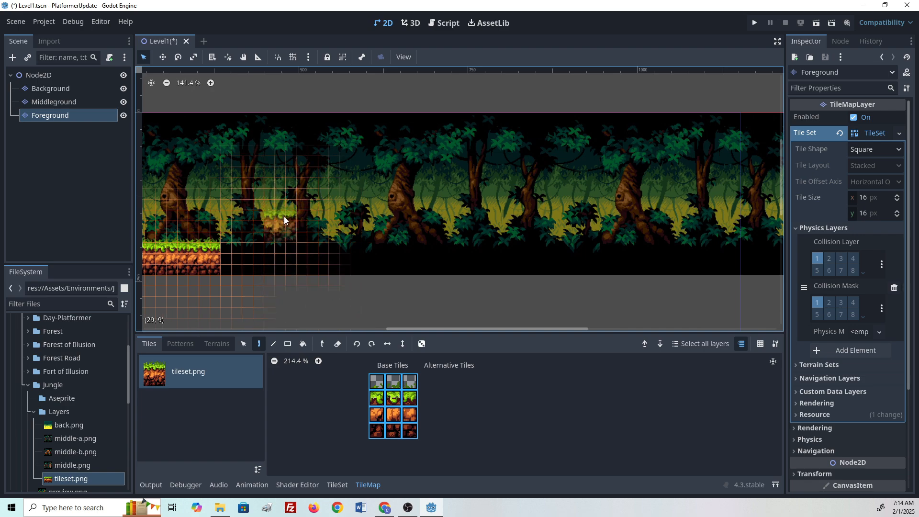
left_click_drag(291, 218, 323, 217)
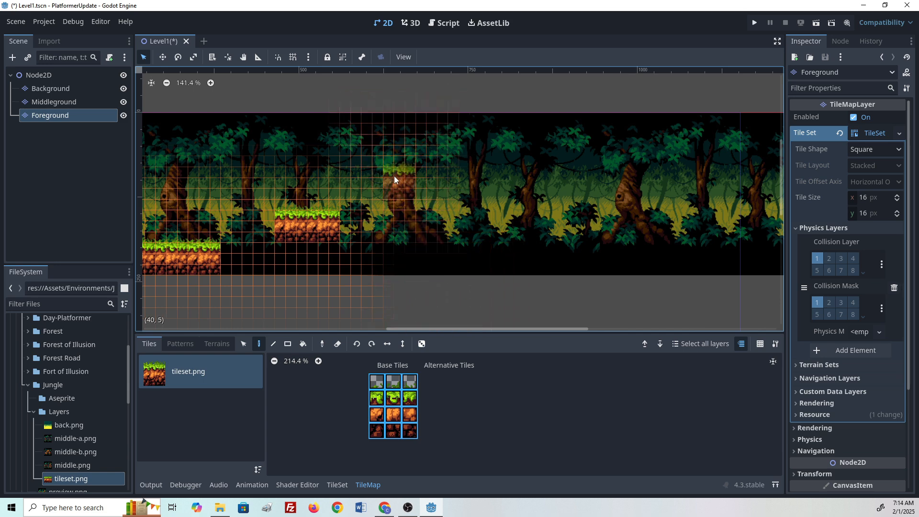
left_click(395, 170)
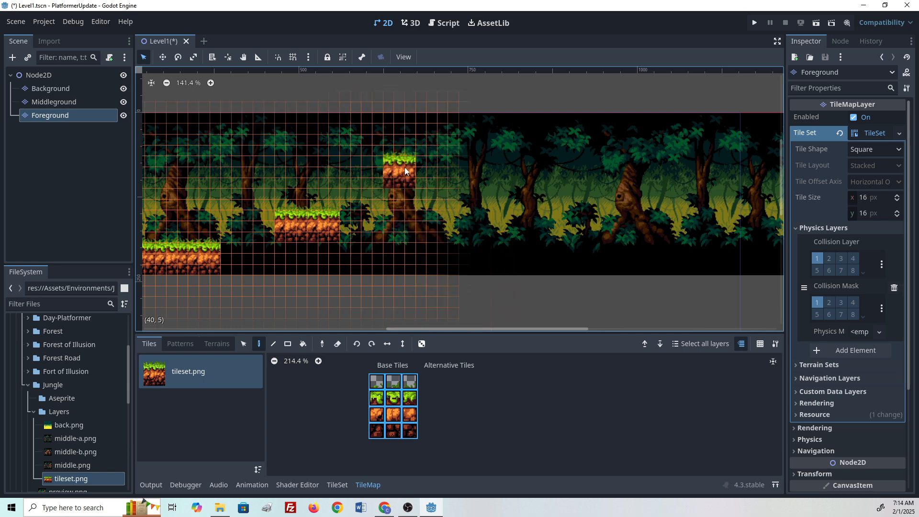
left_click(434, 170)
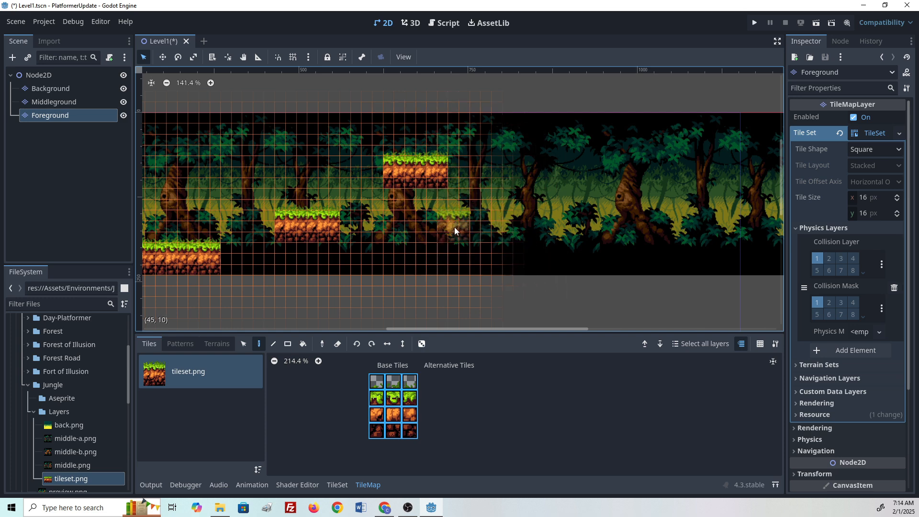
- Paint a small low ground block further right, undoing the last extension stroke
left_click(451, 249)
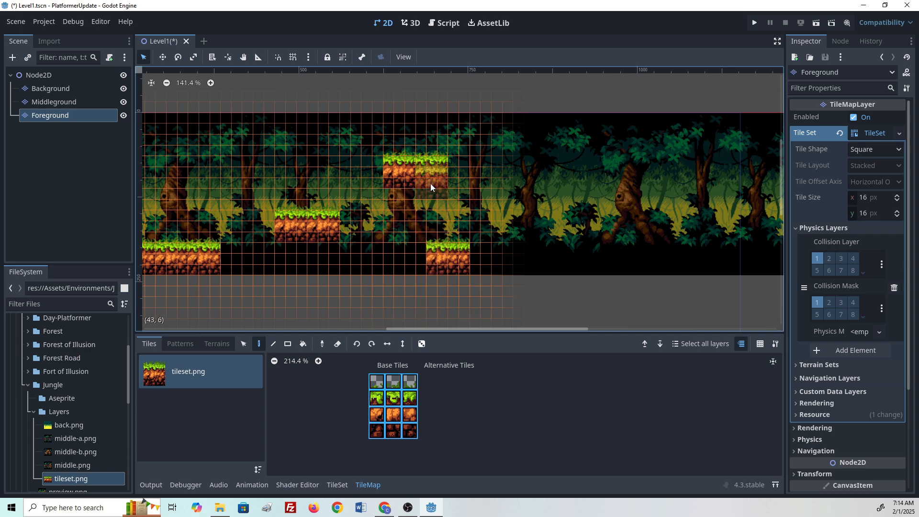
middle_click_drag(522, 252, 423, 266)
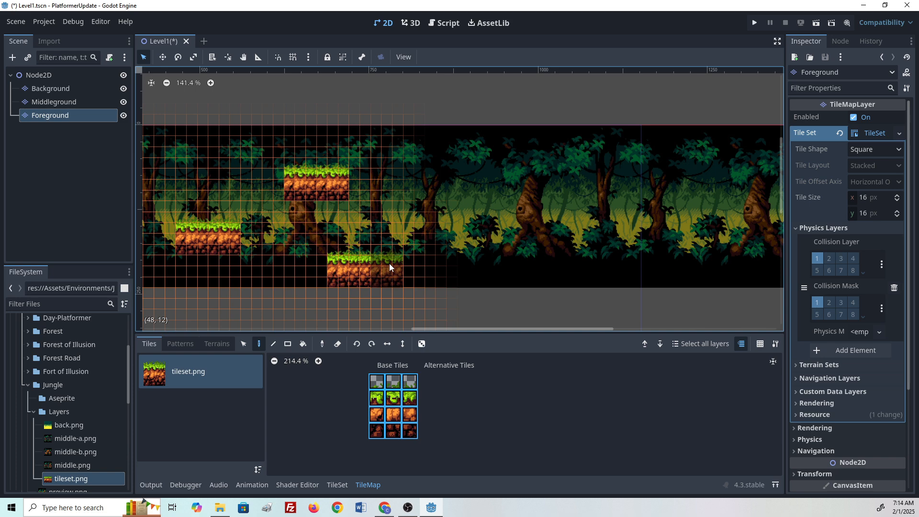
key("ctrl+z")
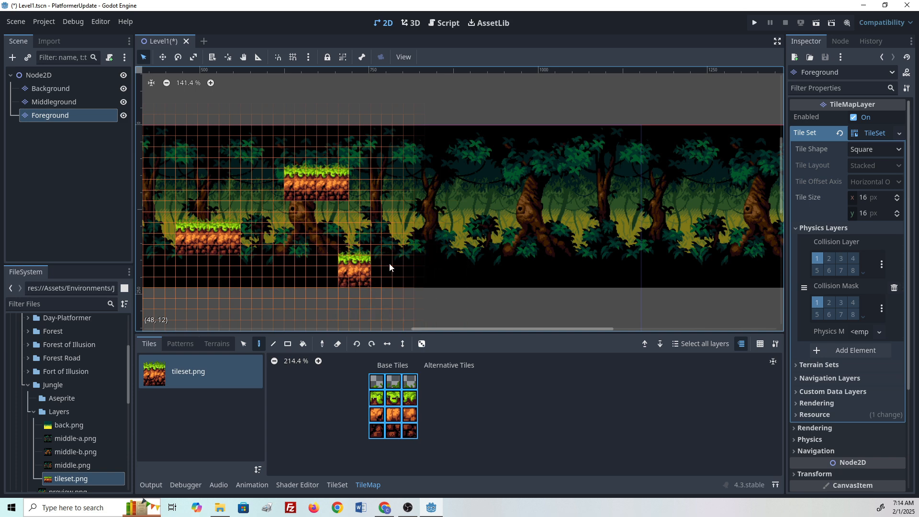
- Paint two more floating grass platforms in a row at the same height to the right of the first one
middle_click_drag(430, 272, 306, 246)
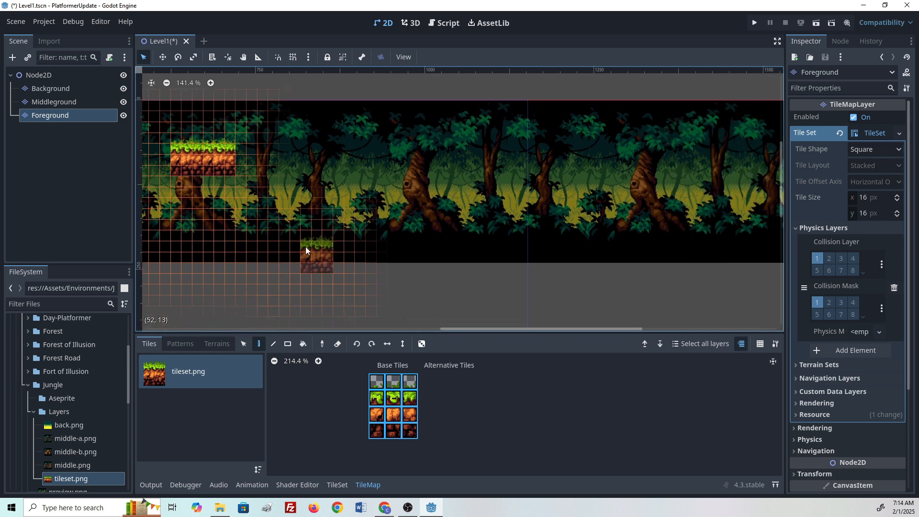
left_click_drag(295, 237, 417, 244)
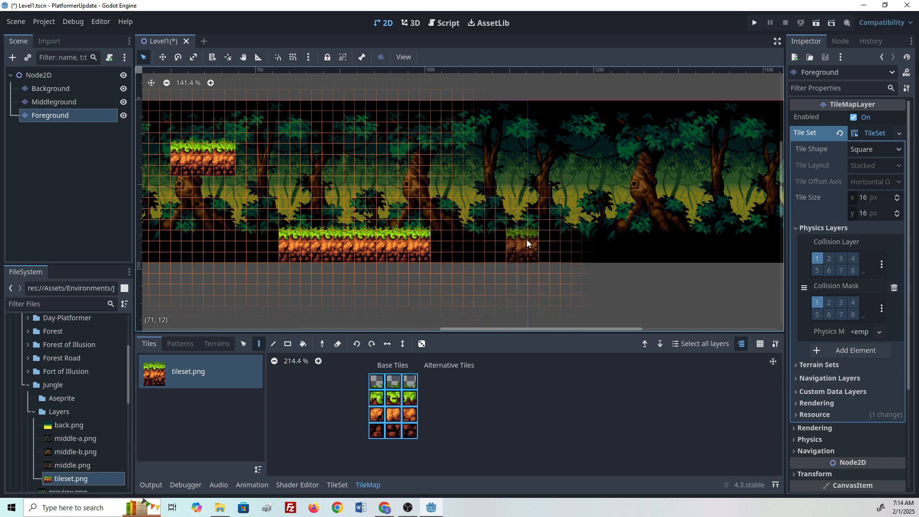
key("ctrl+z")
key("ctrl+z")
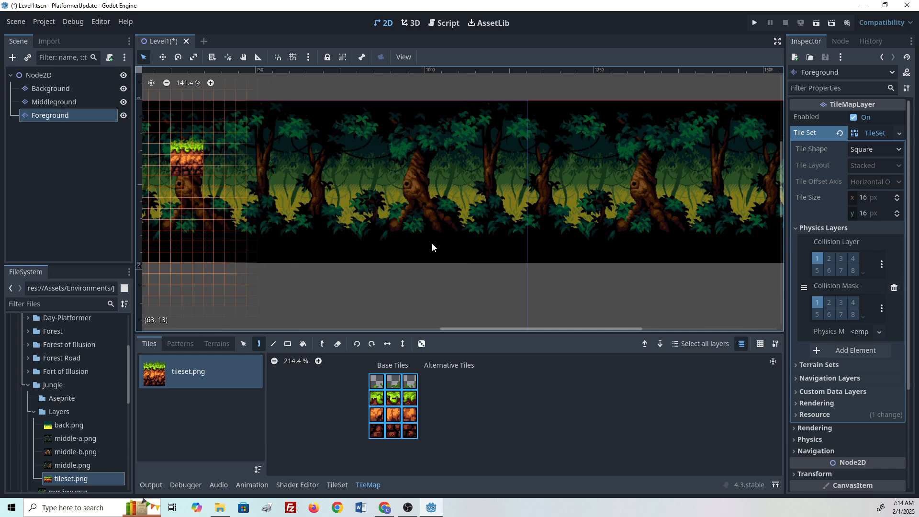
left_click(231, 182)
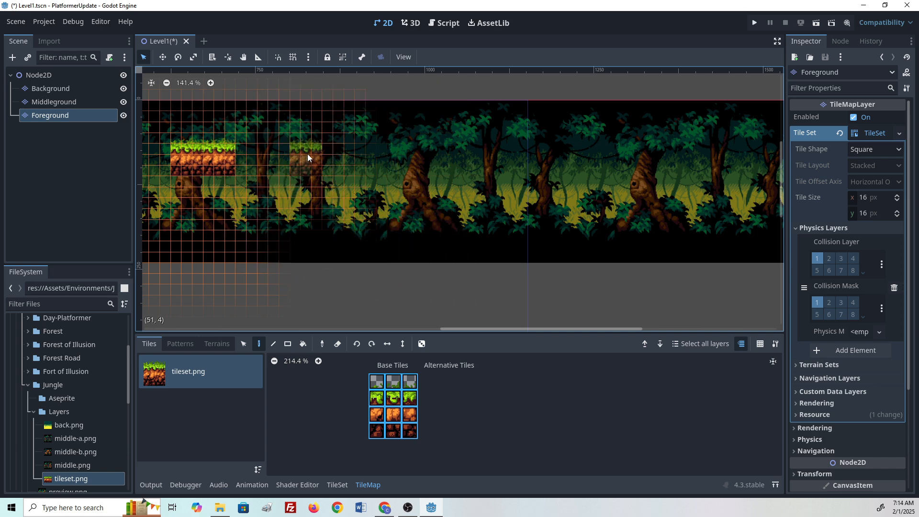
left_click_drag(309, 154, 347, 155)
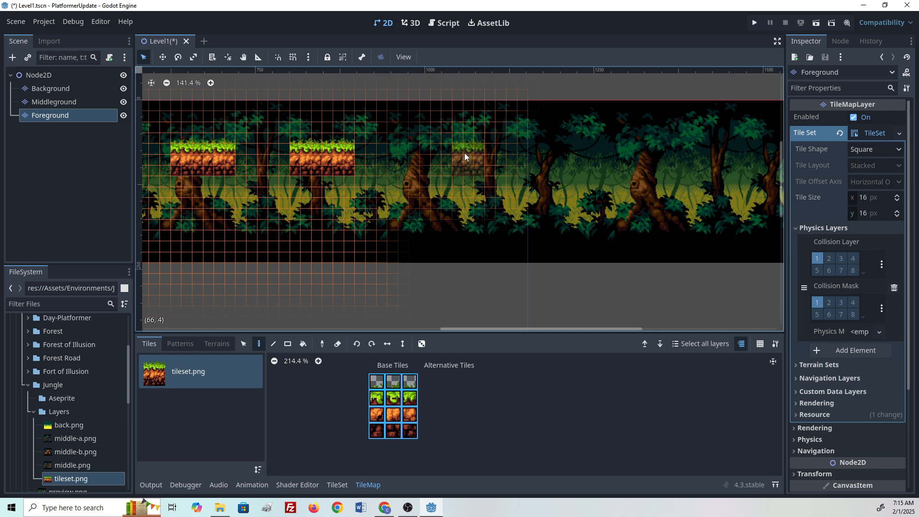
left_click_drag(456, 153, 488, 151)
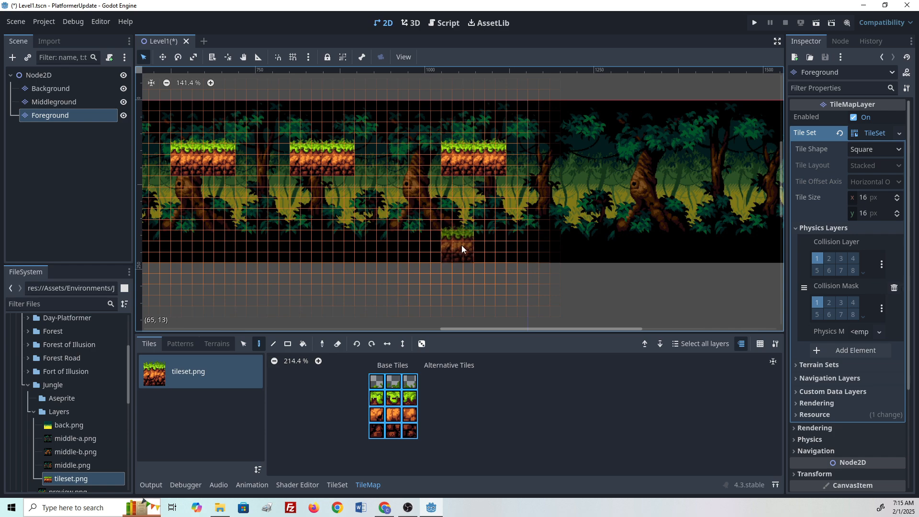
- Paint a long grass ground strip beneath the third platform, undoing two stray block placements above it
left_click_drag(462, 245, 550, 241)
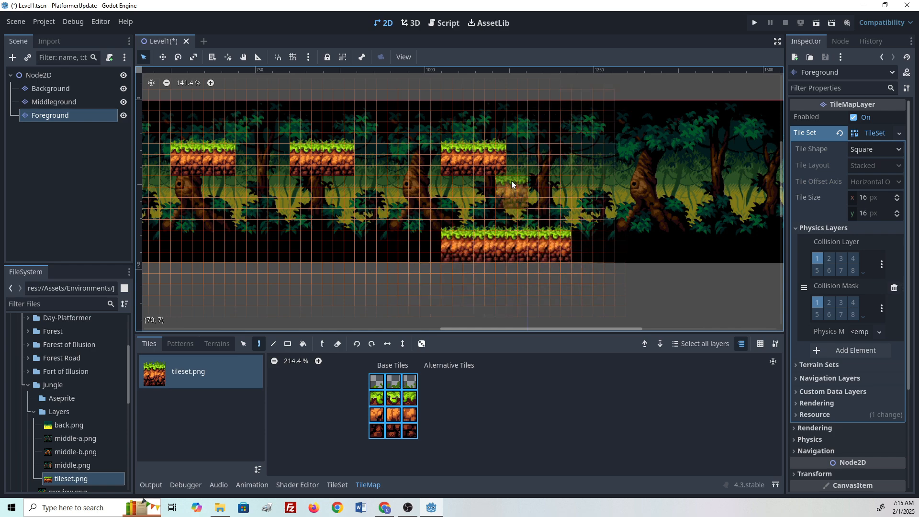
left_click_drag(505, 161, 505, 171)
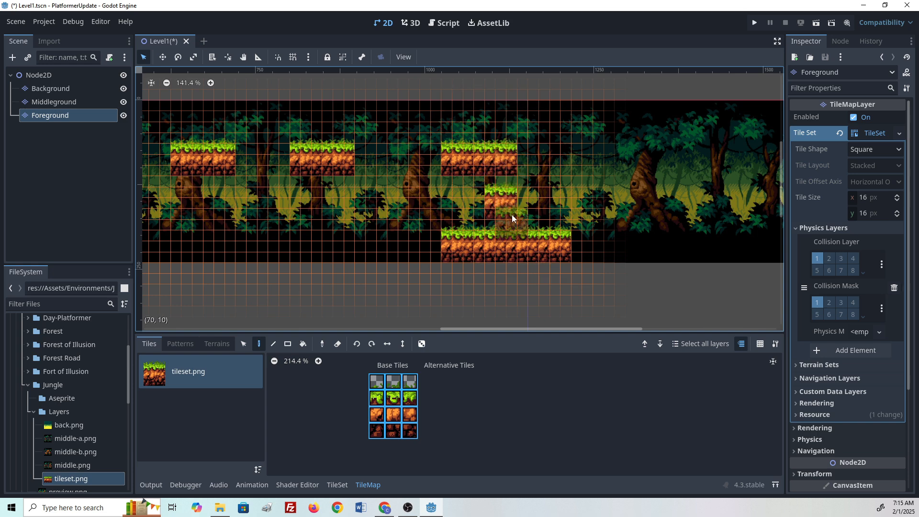
key("ctrl+z")
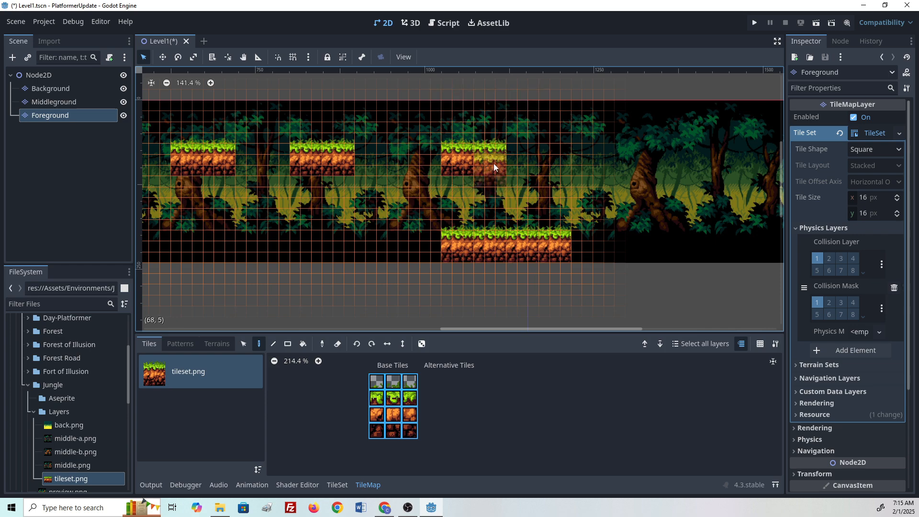
left_click(510, 190)
key("ctrl+z")
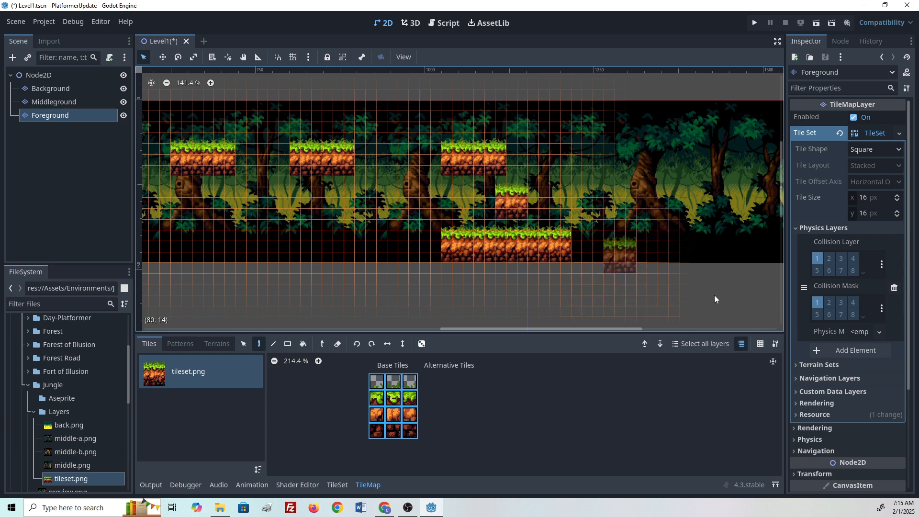
- Select a single dirt tile and paint a dirt column joining the third platform down to the ground strip
left_click(377, 415)
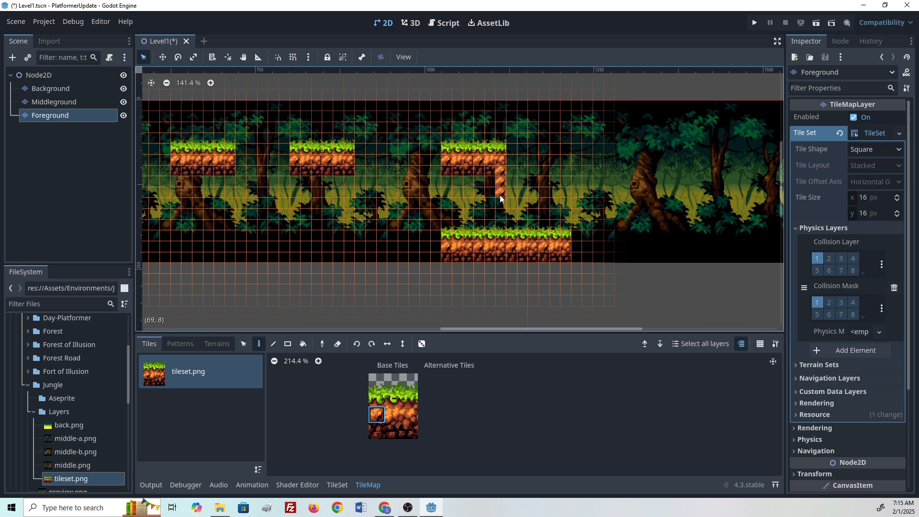
left_click_drag(500, 197, 500, 229)
left_click_drag(491, 192, 494, 232)
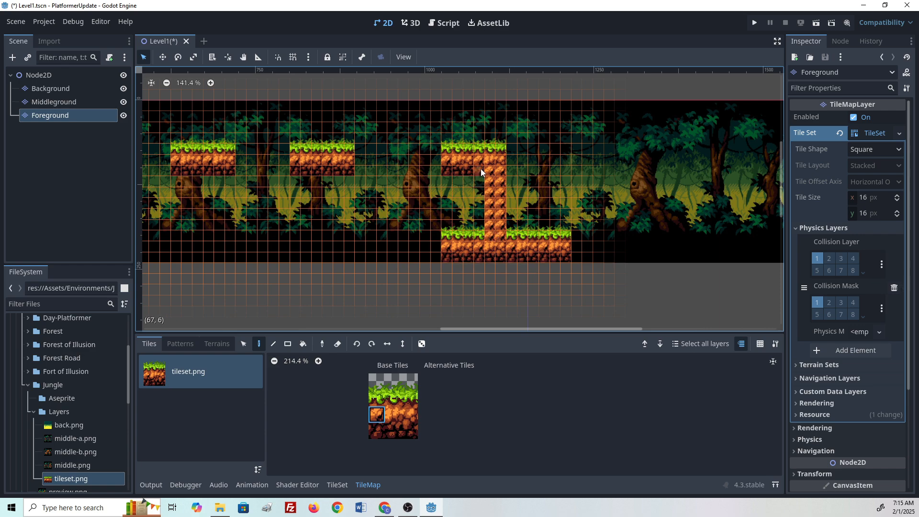
left_click_drag(481, 169, 484, 215)
left_click_drag(463, 193, 465, 239)
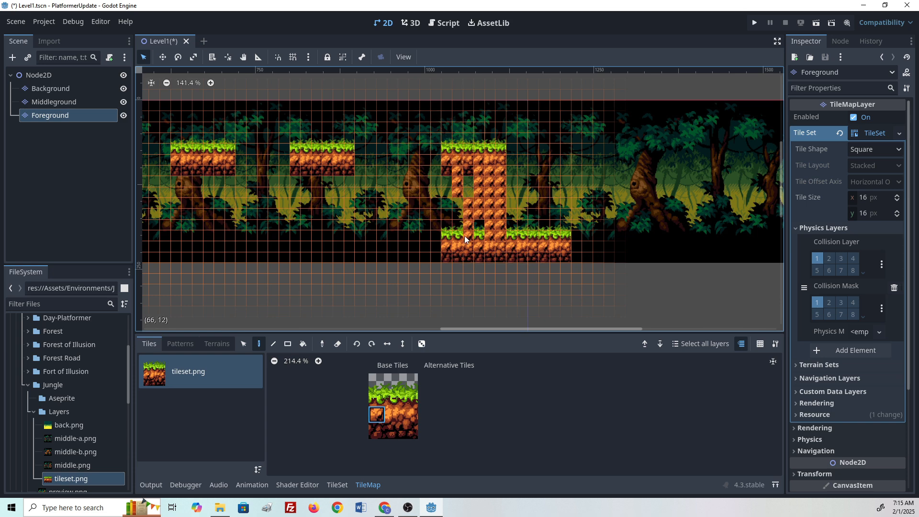
key("ctrl+z")
left_click_drag(464, 167, 468, 237)
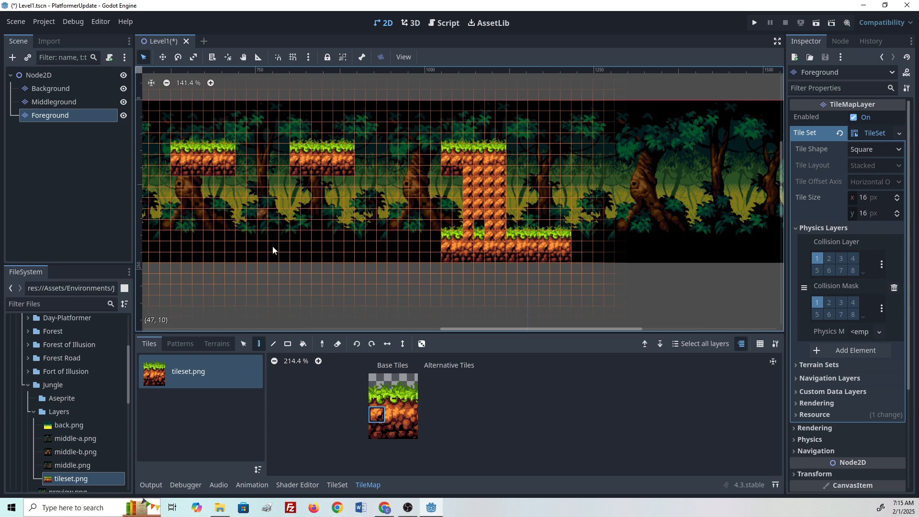
- Erase a rectangle from the dirt column with the Eraser's rectangle mode, leaving it one tile wide
left_click(338, 344)
key("r")
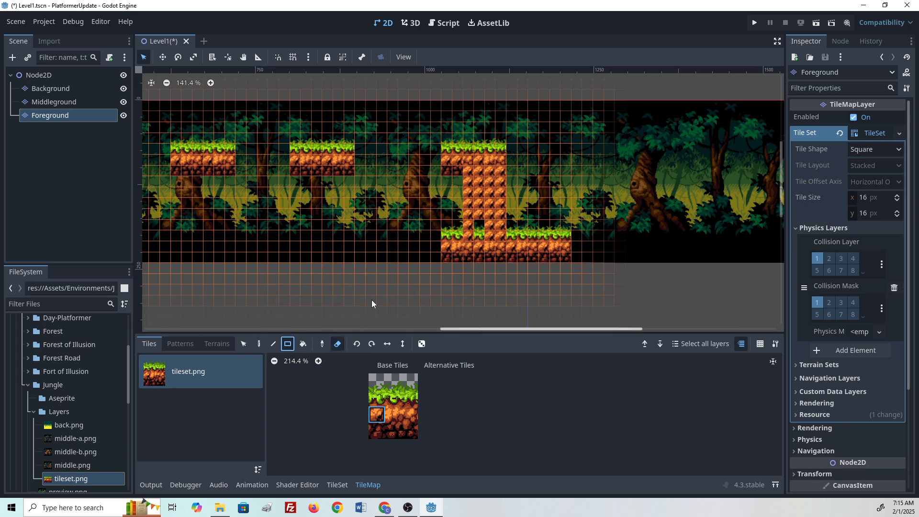
mouse_move(480, 171)
left_mouse_down()
mouse_move(506, 199)
mouse_move(502, 232)
left_mouse_up()
- Select the grass-topped block and fill the gap in the ground strip at the column's base
left_click_drag(376, 381, 412, 429)
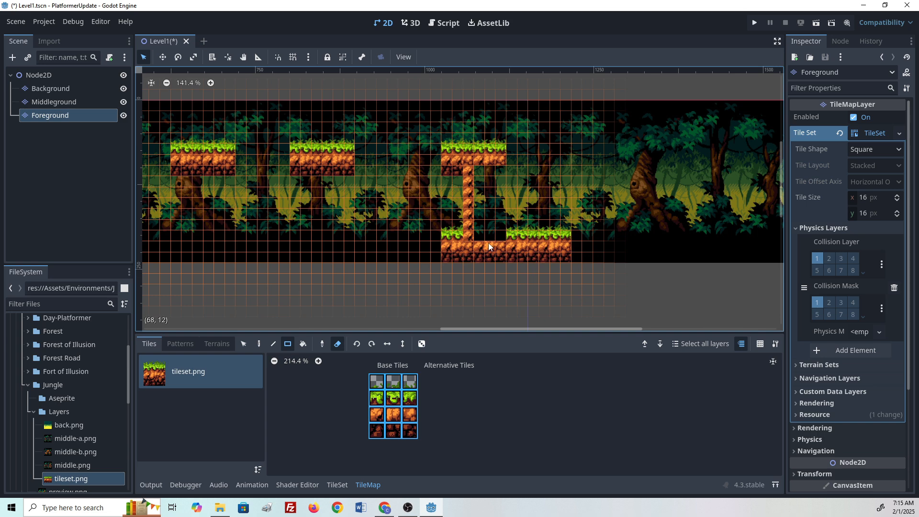
left_click(334, 346)
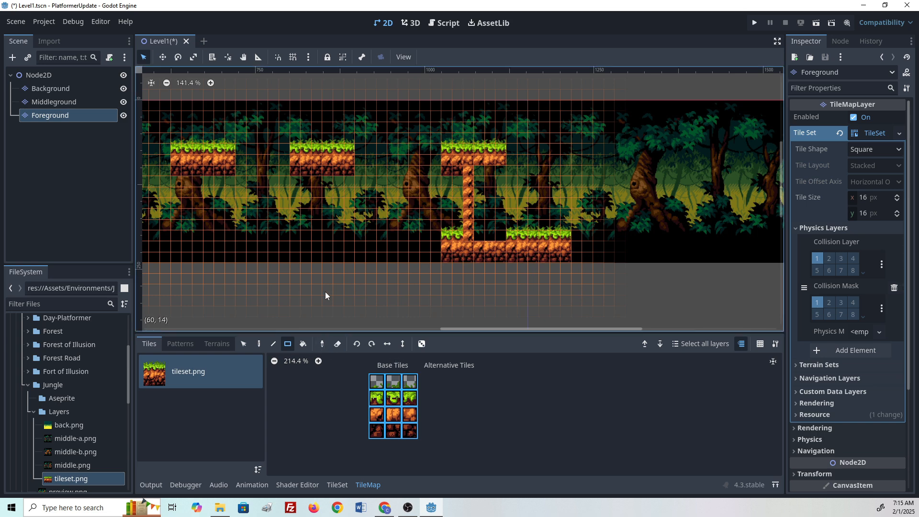
left_click(263, 344)
left_click(491, 240)
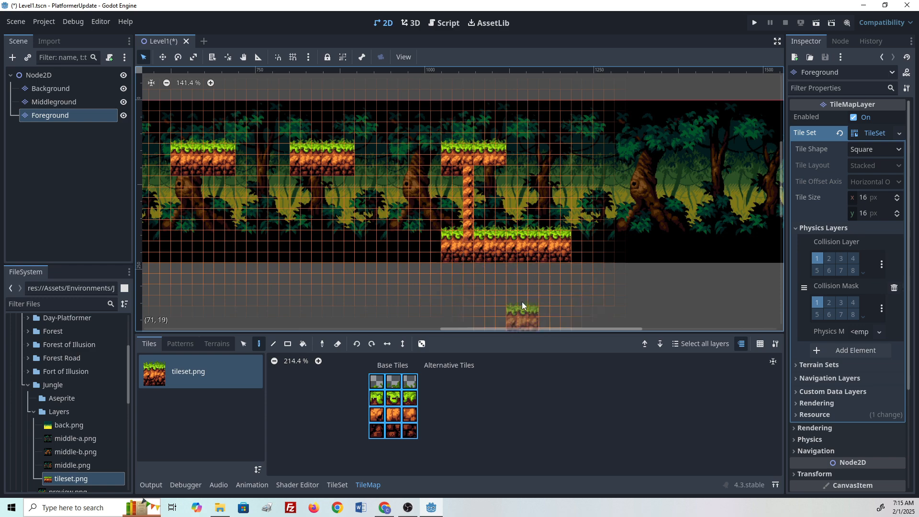
- Select the three middle dirt tiles, enable Place Random Tile with scattering 0.5, and repaint the column
left_click_drag(377, 414, 410, 414)
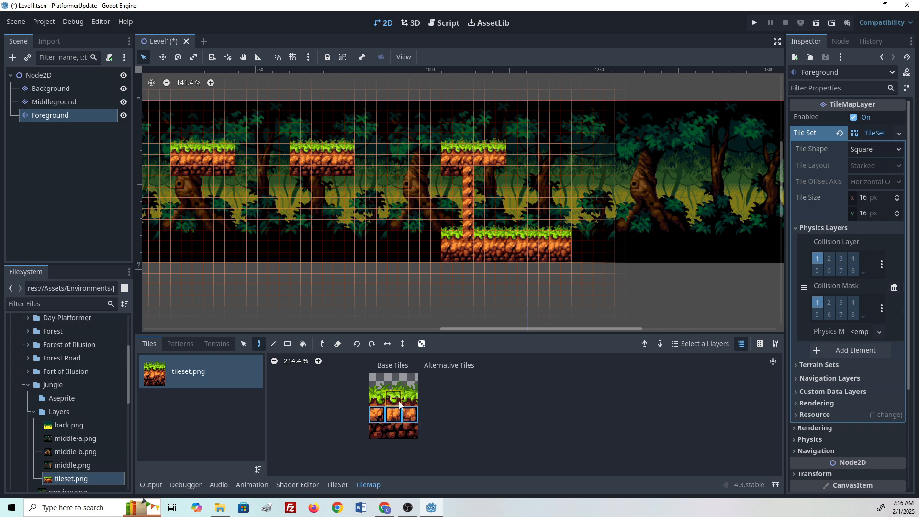
left_click(421, 343)
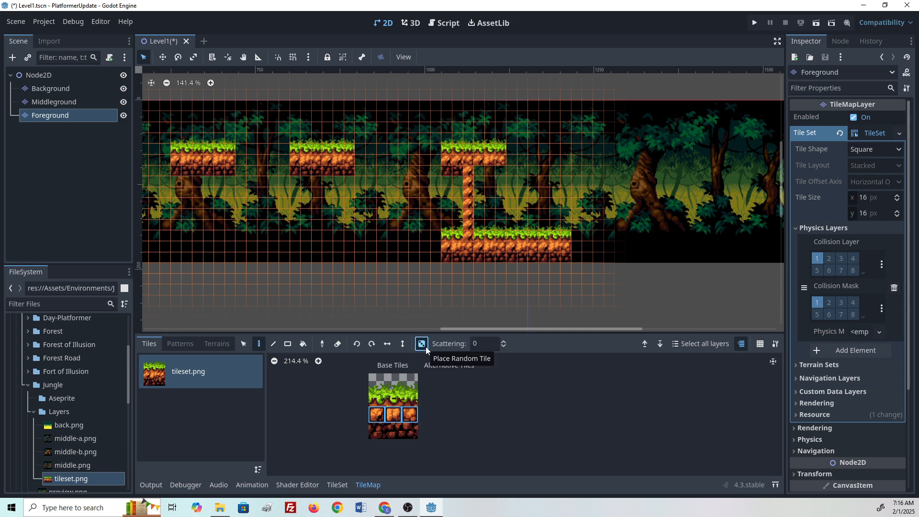
left_click(504, 341)
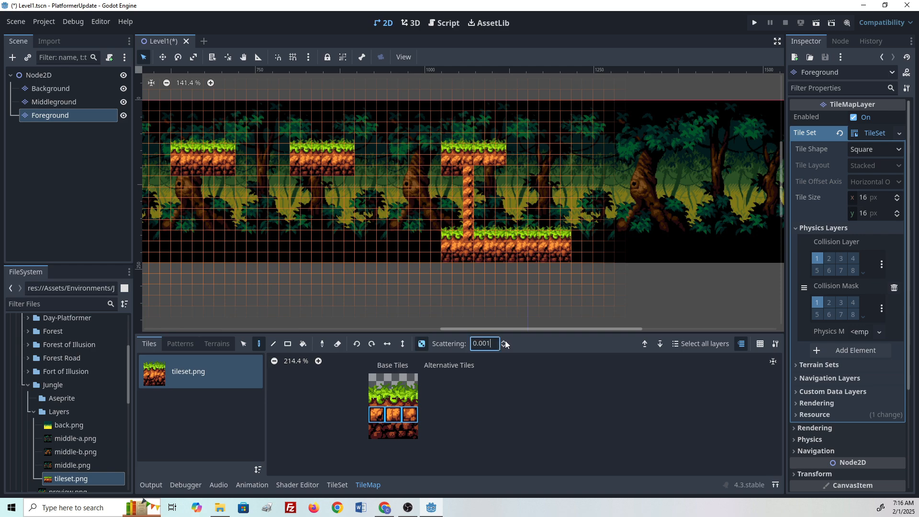
left_click(505, 341)
key("shift+Left")
key("shift+Left")
key("shift+Left")
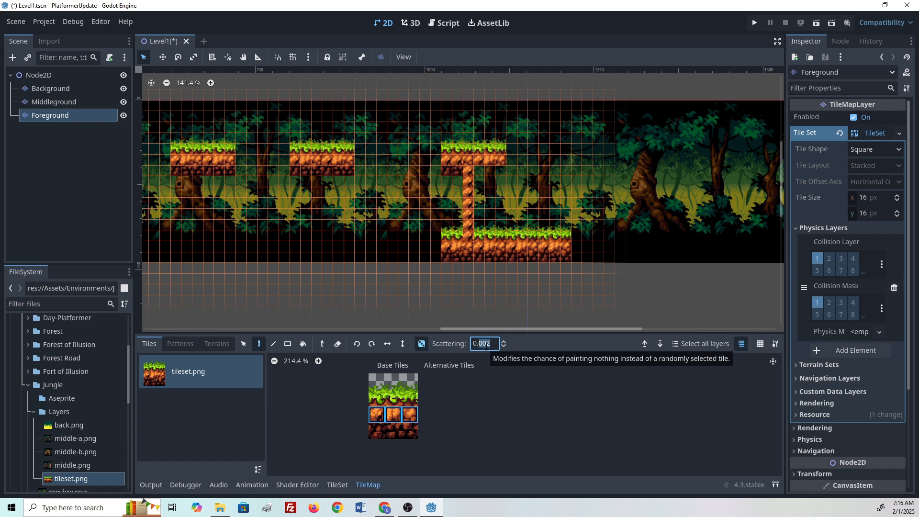
type("5")
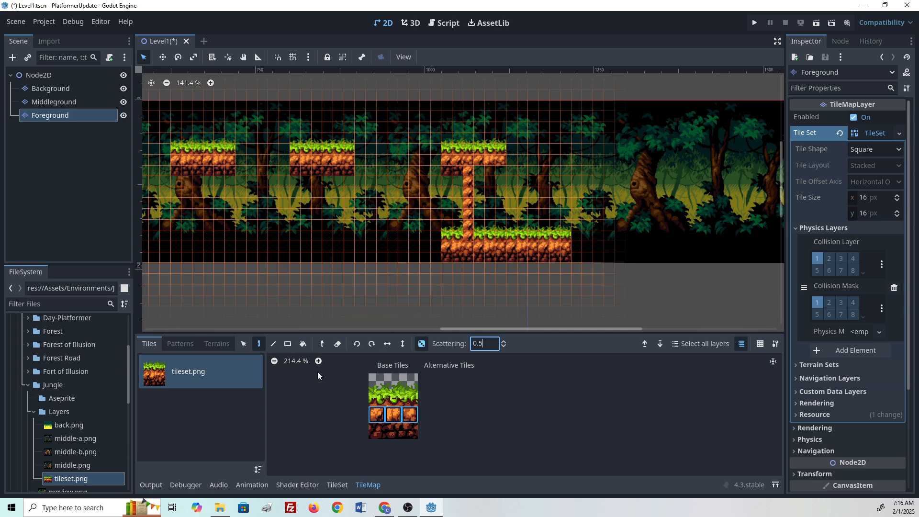
left_click_drag(467, 181, 468, 234)
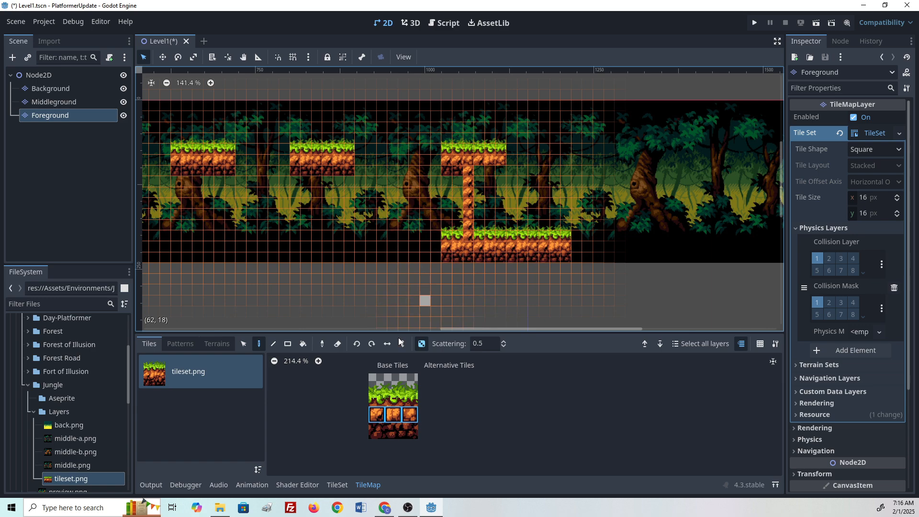
- Set the scattering to 5 and paint over the upper part of the column
left_click(487, 342)
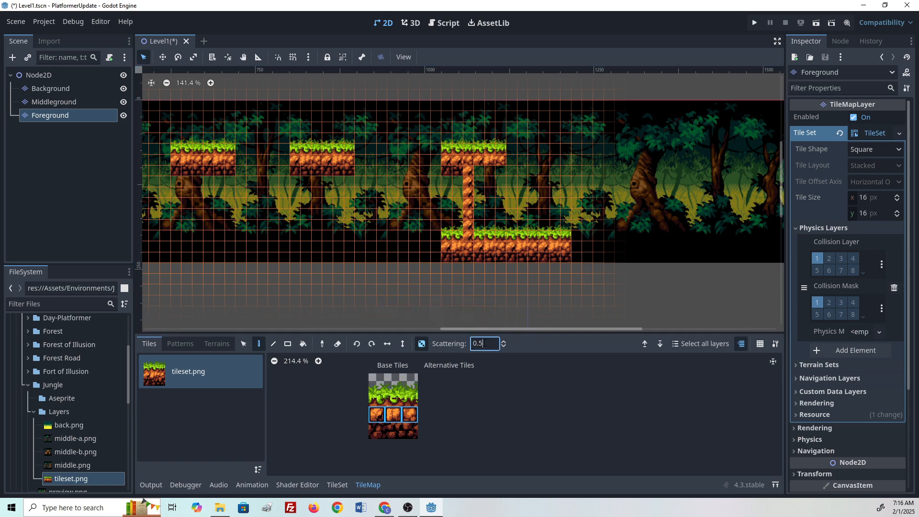
key("BackSpace")
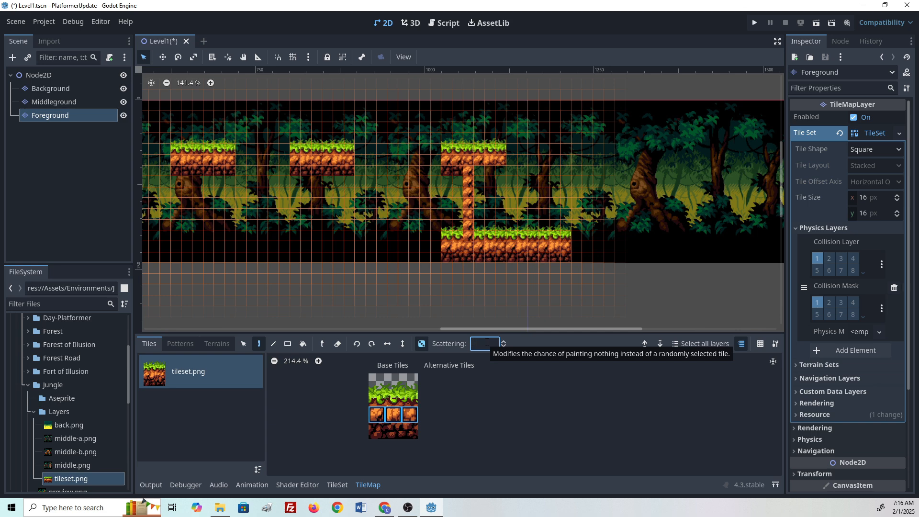
type("5")
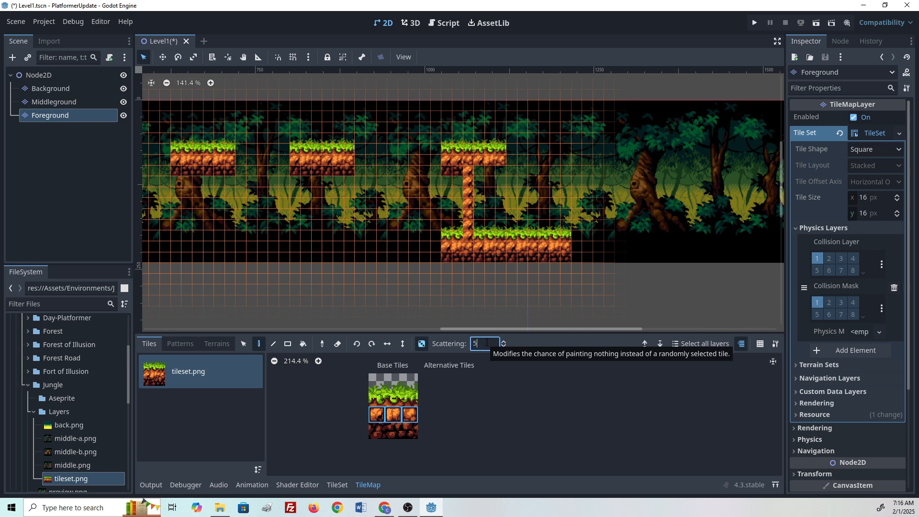
left_click(469, 191)
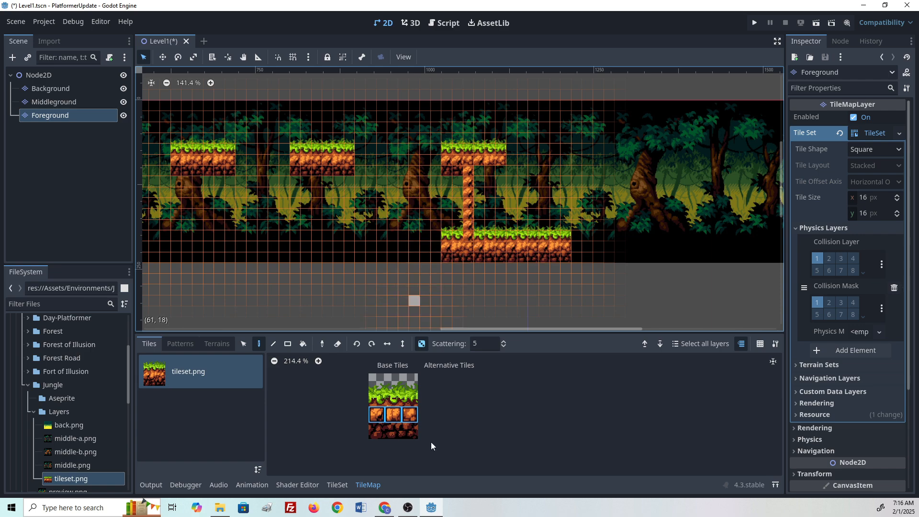
- Turn off random placement, pick a single dirt tile, and repaint the bottom tile of the column
left_click(393, 420)
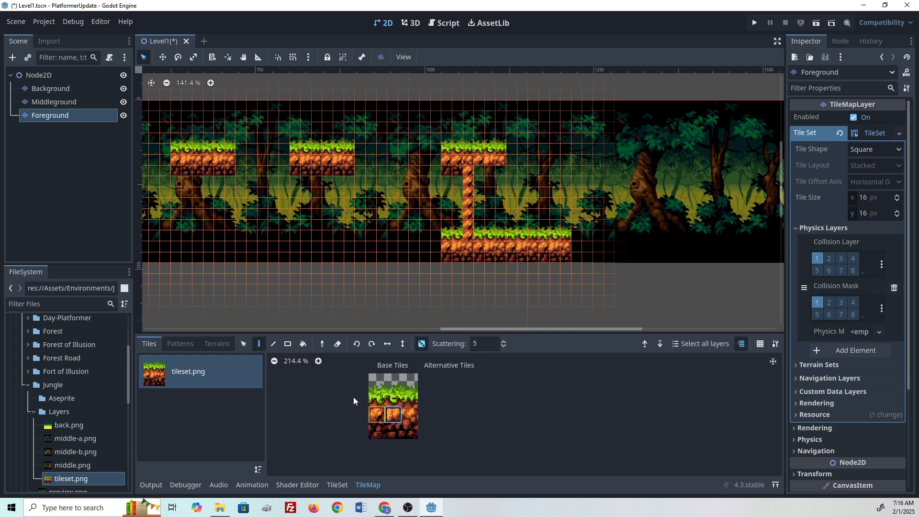
left_click(421, 343)
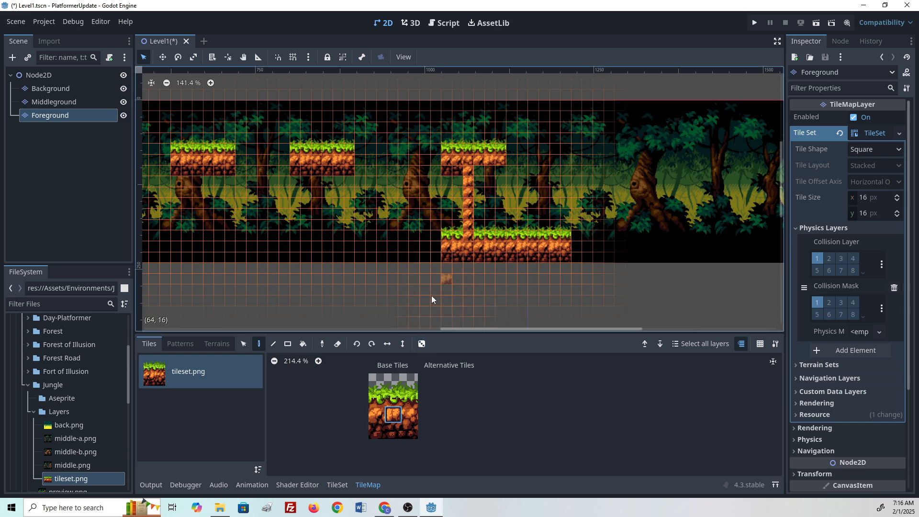
left_click(405, 417)
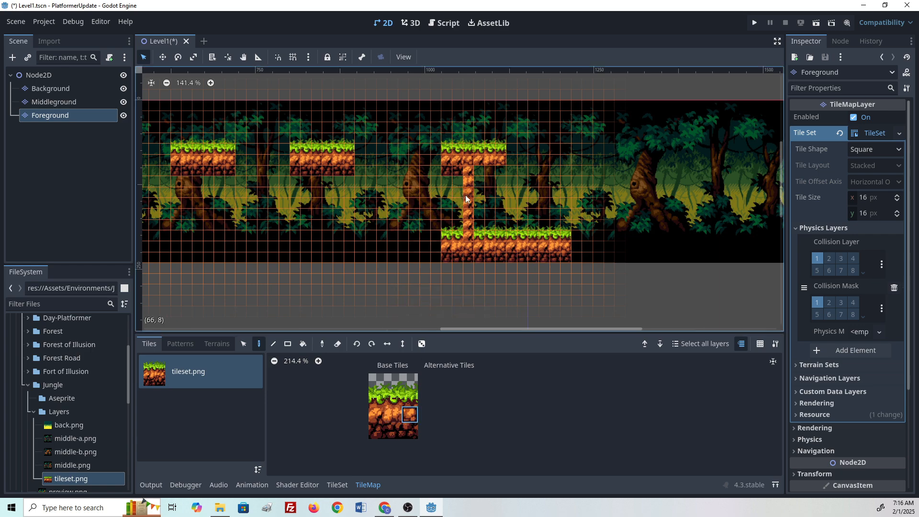
left_click(382, 411)
left_click(392, 415)
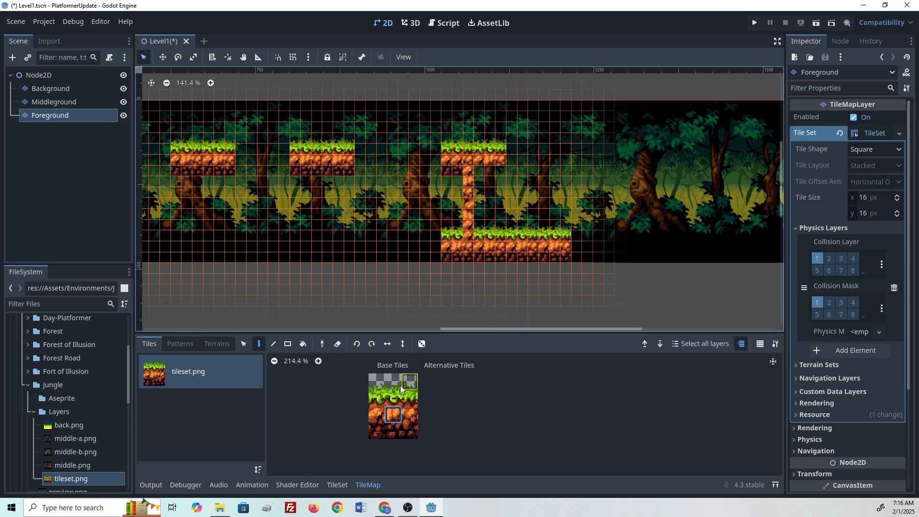
left_click(405, 415)
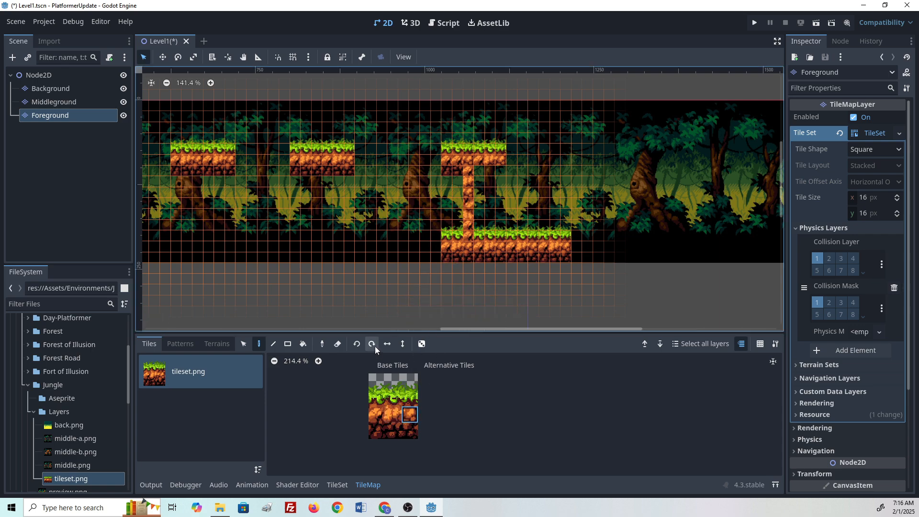
left_click(467, 231)
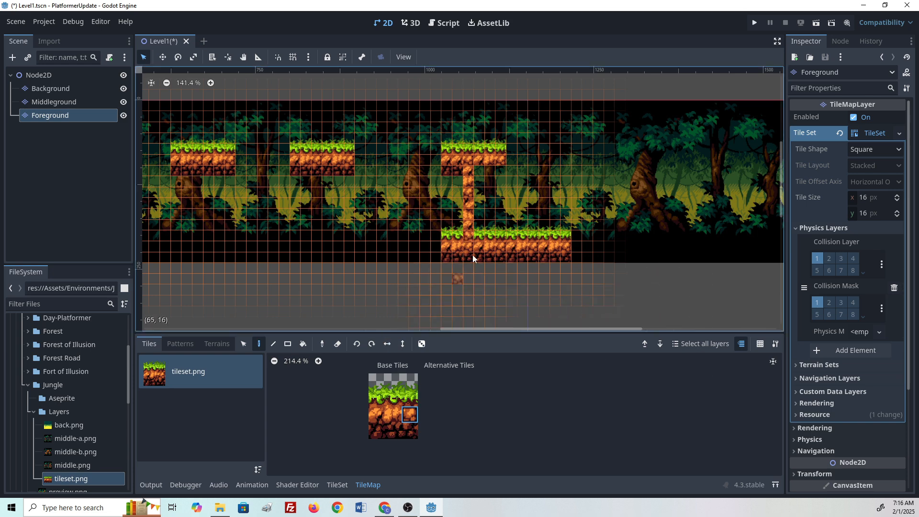
- Select the grass-topped block and paint a small ground block in the gap left of the long ground strip
left_click_drag(376, 381, 410, 432)
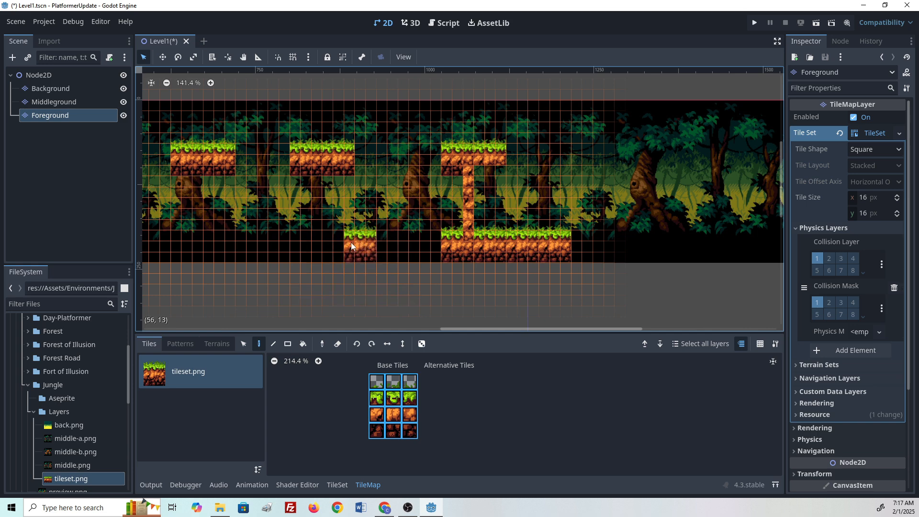
left_click_drag(317, 246, 272, 245)
middle_click_drag(243, 248, 447, 234)
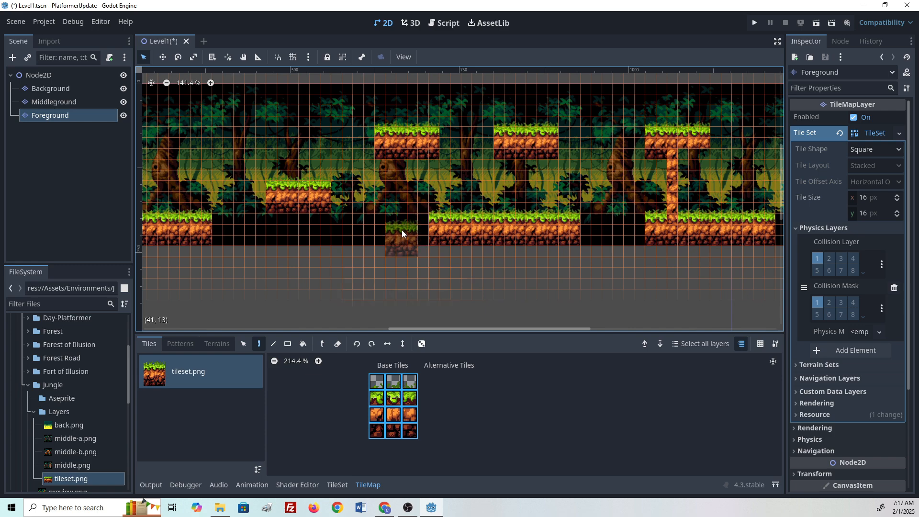
- Select a two-row grass-and-dirt block and place a small step platform in the gap before the long ground strip
left_click(375, 399)
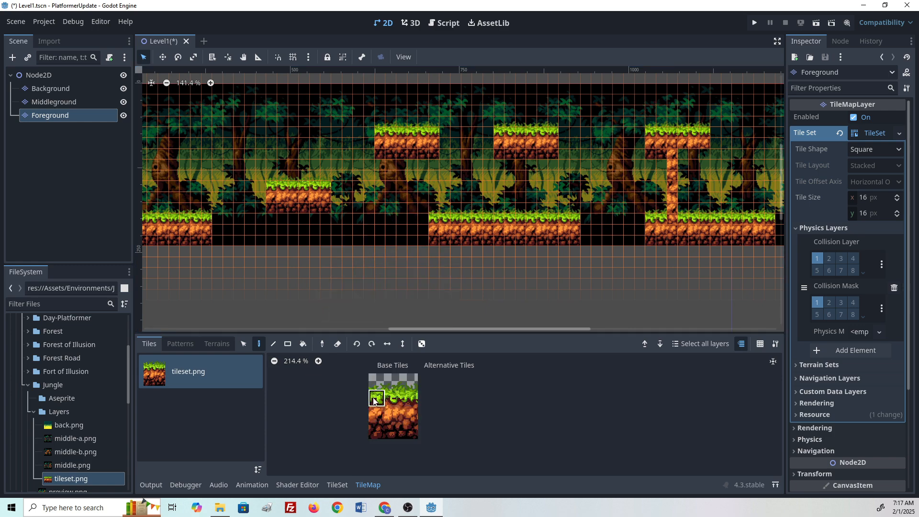
mouse_move(376, 401)
left_mouse_down()
mouse_move(410, 399)
mouse_move(410, 415)
left_mouse_up()
left_click(385, 215)
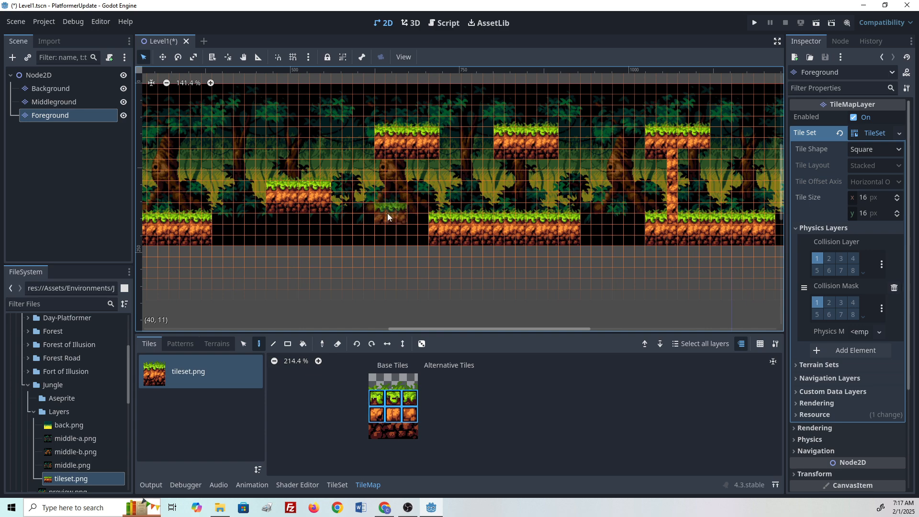
left_click(378, 214)
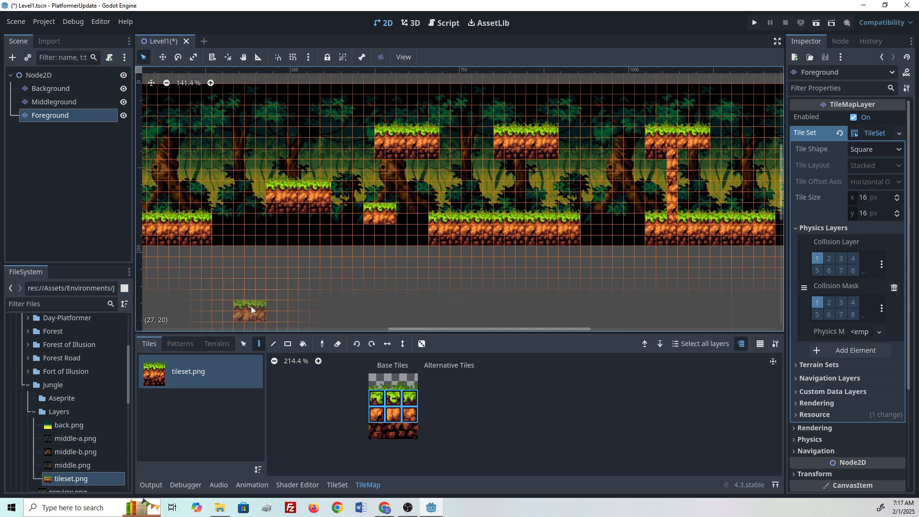
- Erase the bottom dirt row of the low left floating platform and of an upper floating platform
left_click(336, 346)
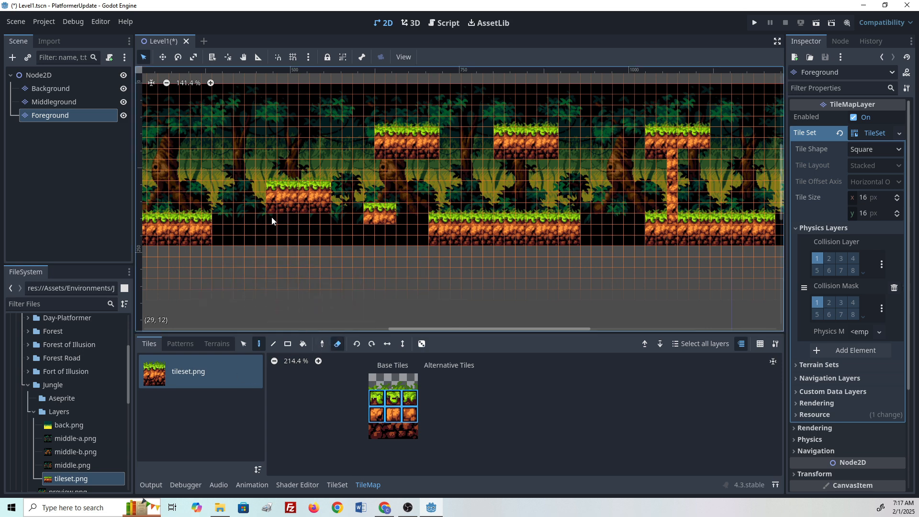
left_click_drag(278, 211, 329, 214)
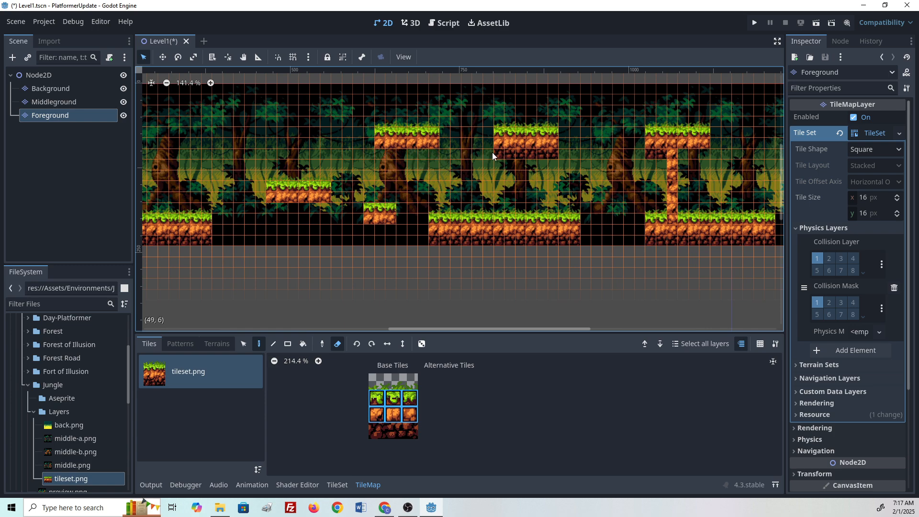
left_click_drag(492, 152, 576, 162)
middle_click_drag(374, 172, 330, 182)
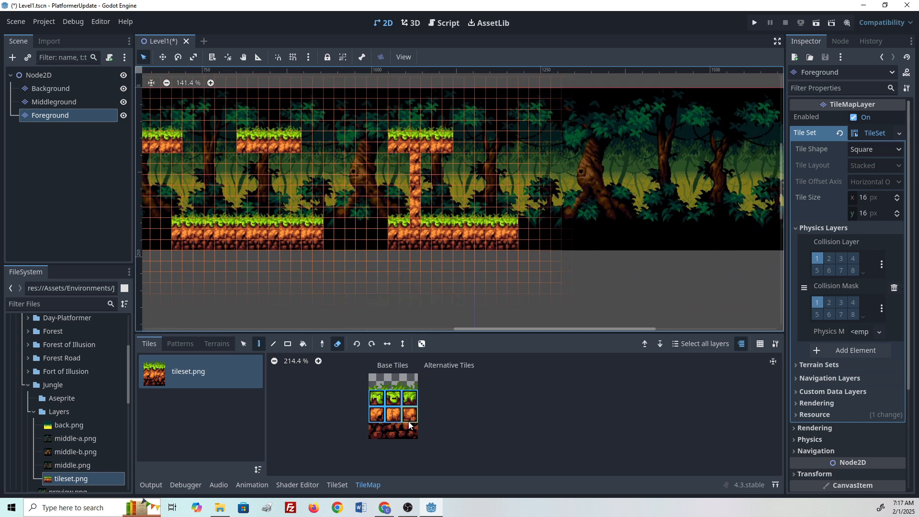
- Erase the right end of the T-shaped pillar's top and repaint it with the tileset's right-column edge tiles
left_click(376, 381)
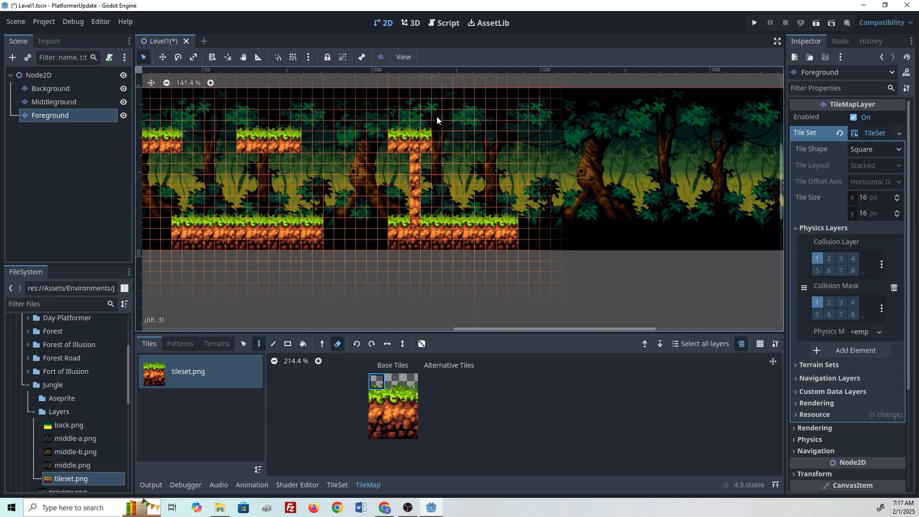
left_click_drag(427, 134, 431, 170)
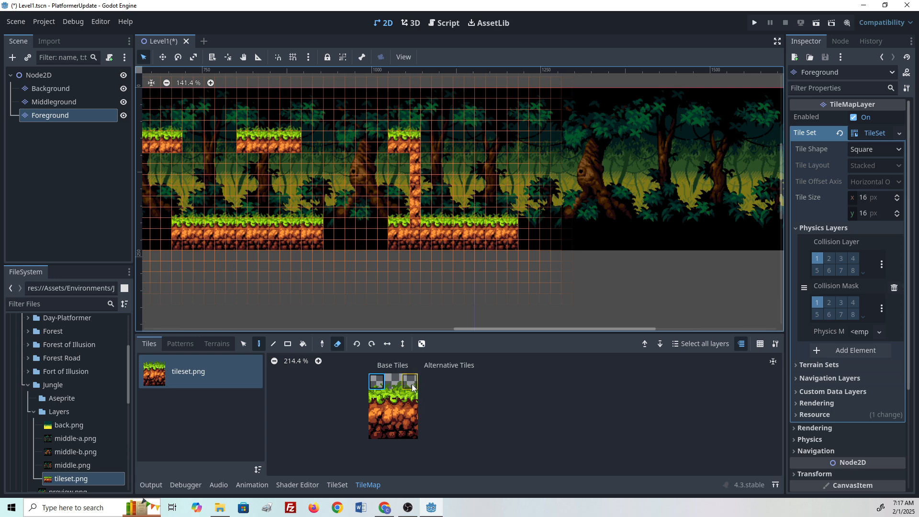
left_click_drag(412, 387, 410, 431)
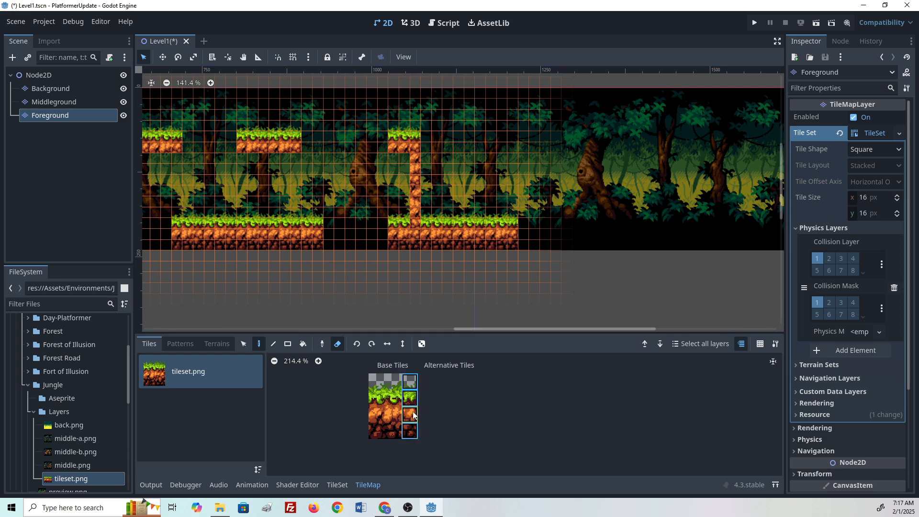
left_click(337, 343)
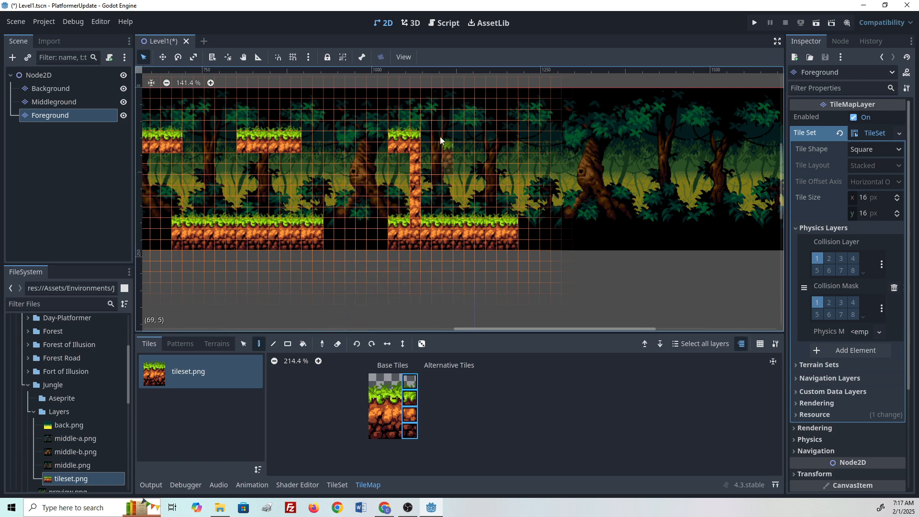
left_click(426, 145)
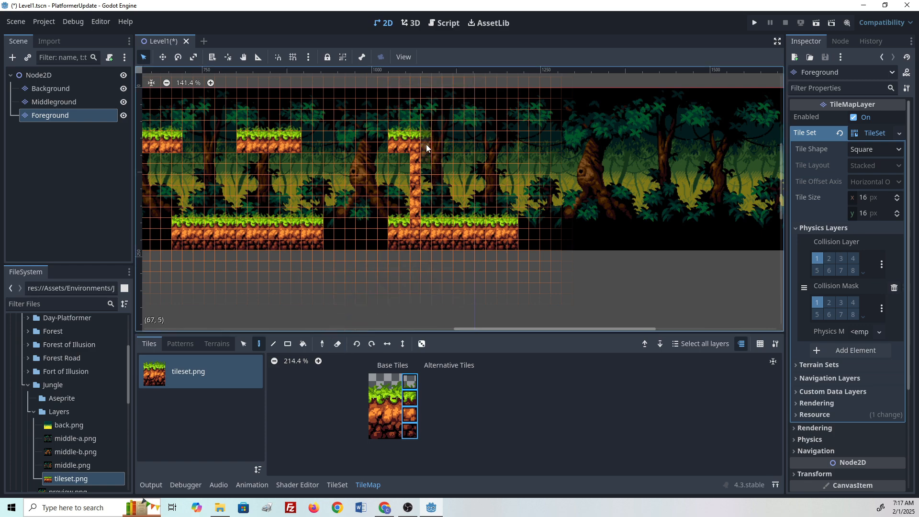
- Paint single dirt tiles along the pillar's right side to widen its column
left_click(408, 415)
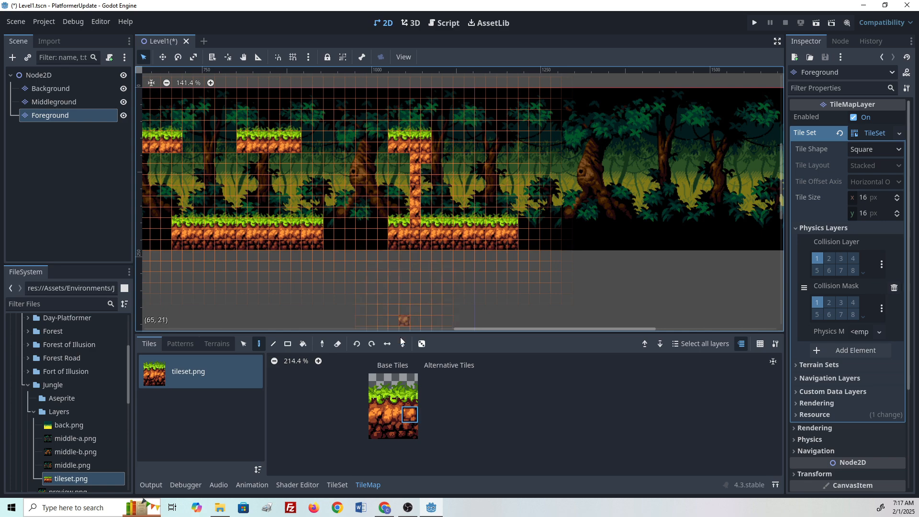
left_click(423, 168)
left_click(392, 414)
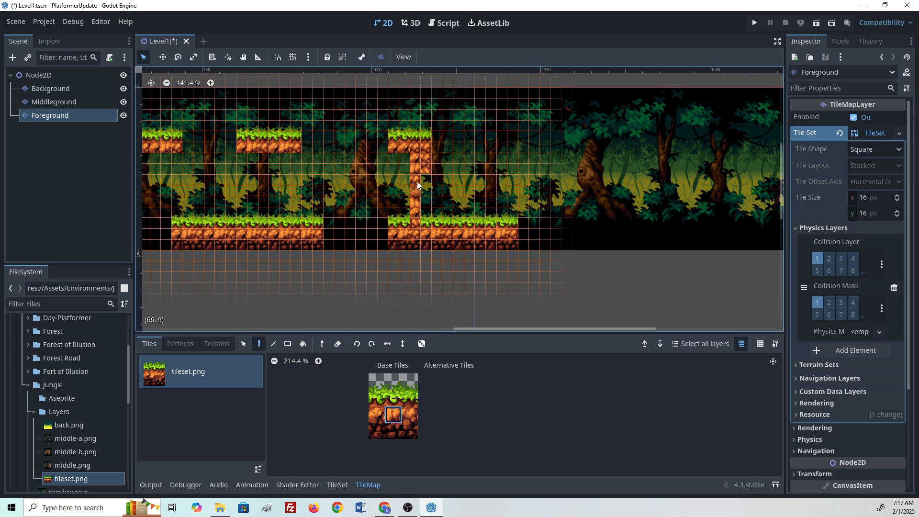
left_click(374, 415)
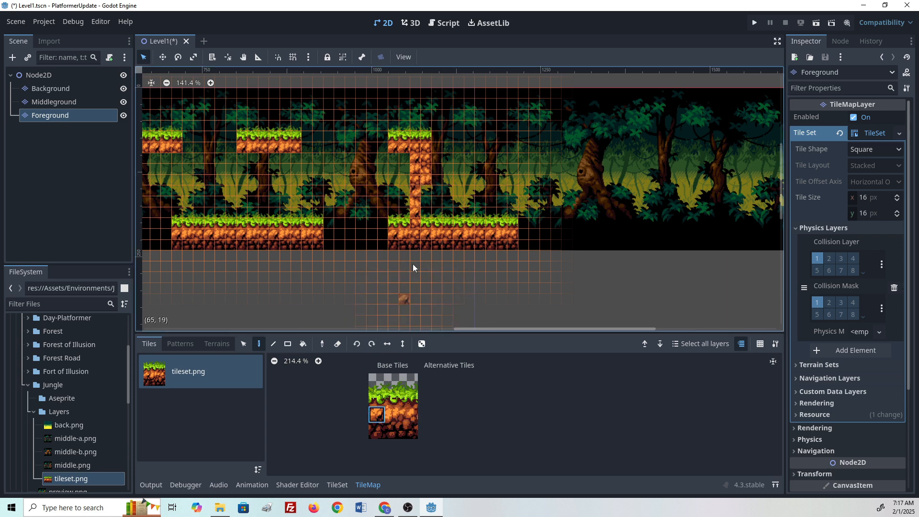
left_click(429, 193)
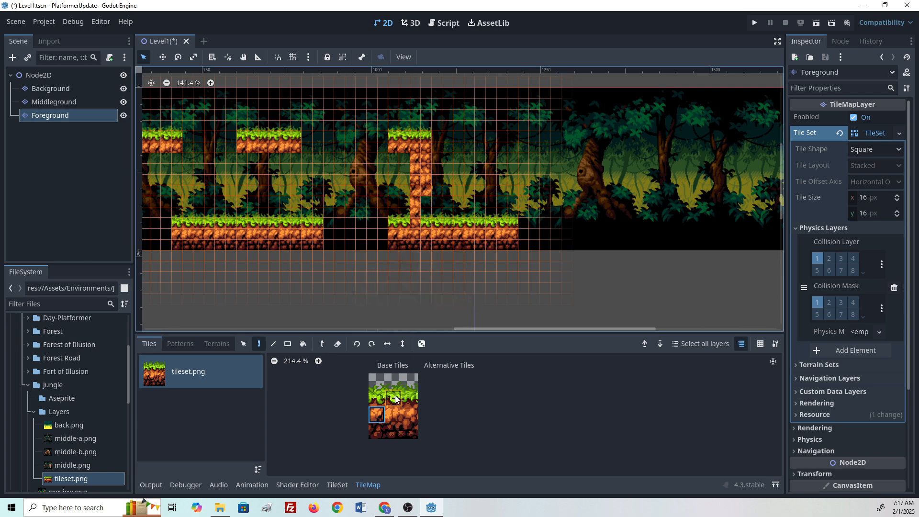
left_click(410, 414)
left_click(392, 414)
left_click_drag(377, 398, 376, 415)
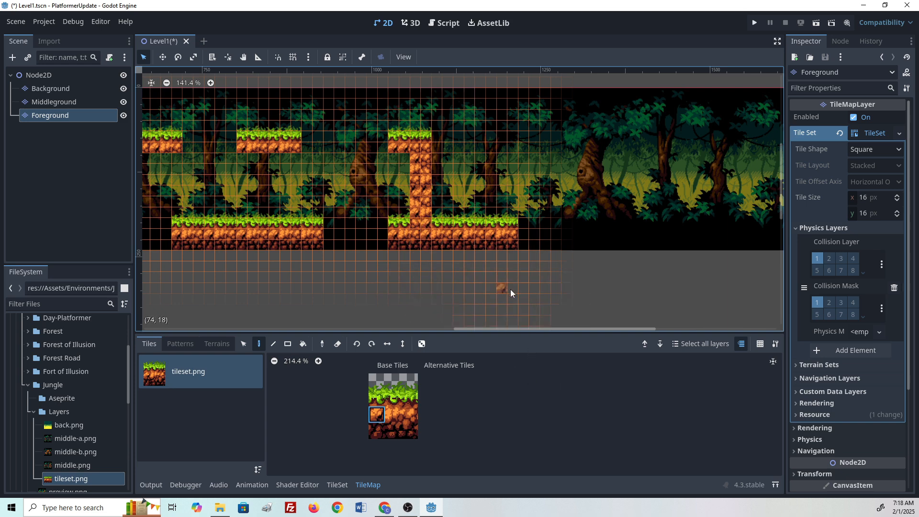
- Select the whole ground tile block and paint a continuous ground strip out to the level's right end
middle_click_drag(535, 220, 249, 222)
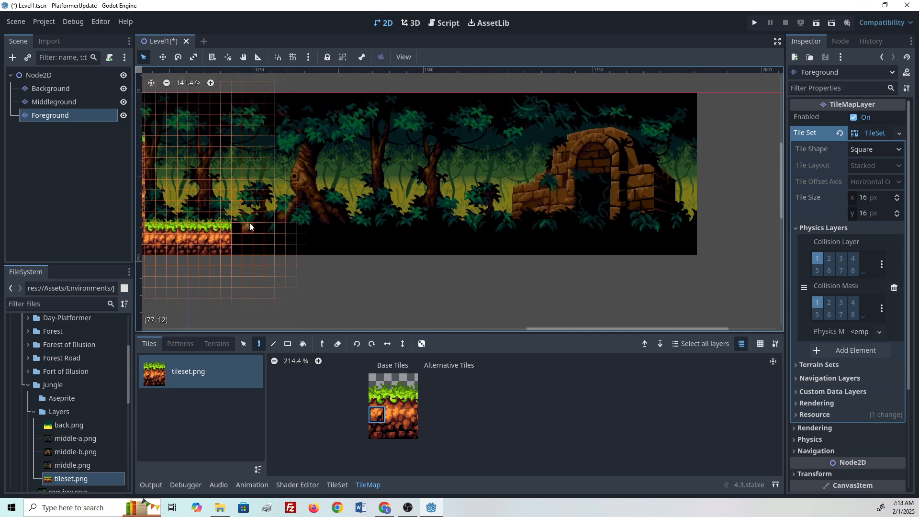
scroll(269, 324, "down", 1)
scroll(279, 329, "down", 1)
middle_click_drag(323, 388, 345, 383)
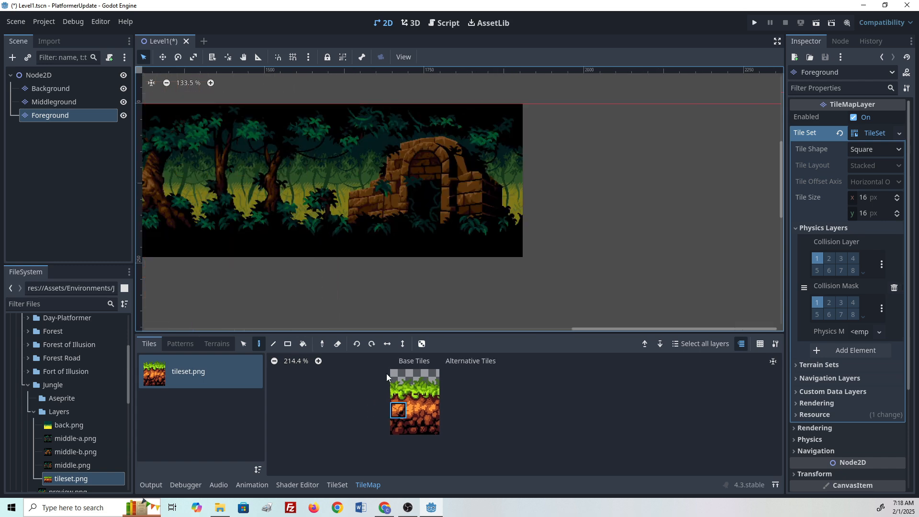
left_click_drag(393, 374, 434, 430)
middle_click_drag(241, 190, 521, 216)
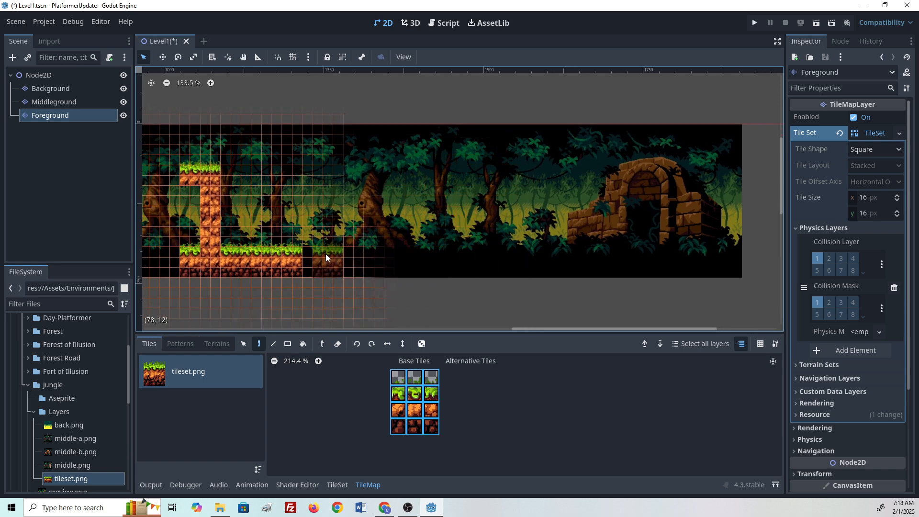
left_click(346, 254)
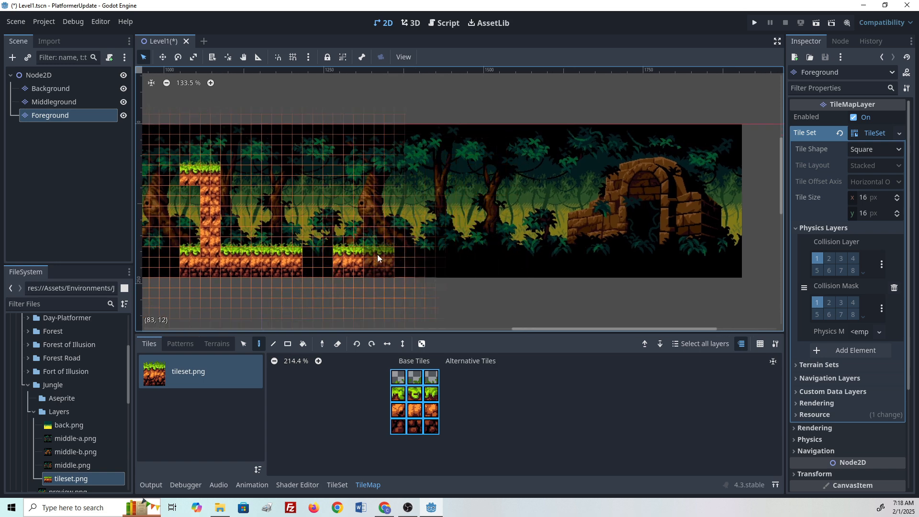
left_click_drag(377, 254, 740, 258)
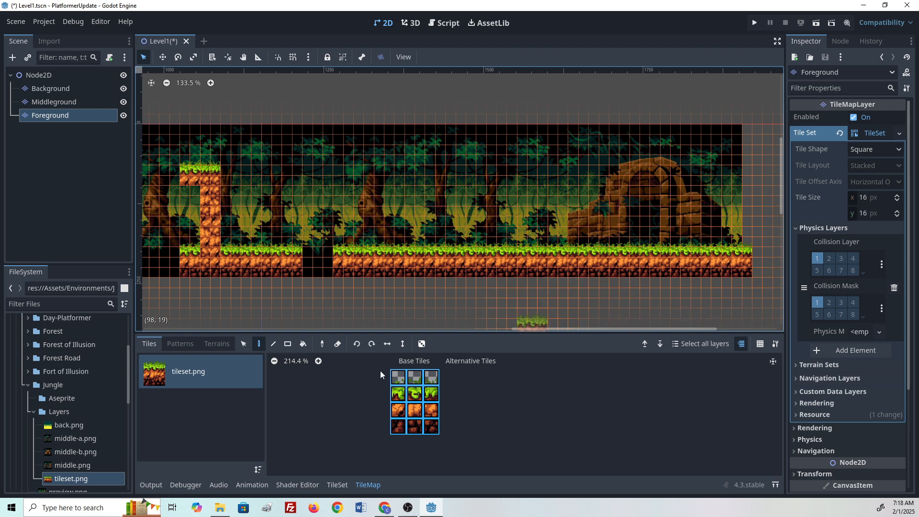
- Erase several narrow gaps and a wider pit from the new right-hand ground strip
left_click(337, 344)
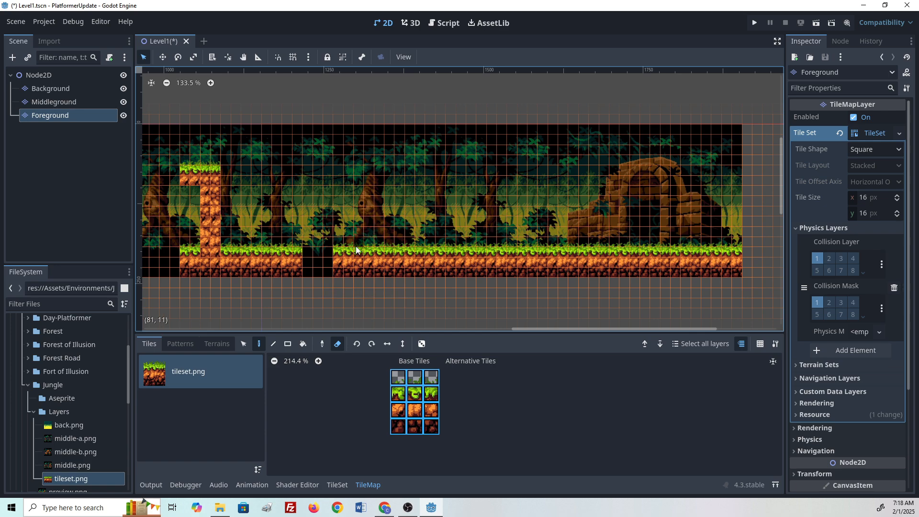
scroll(357, 273, "up", 5)
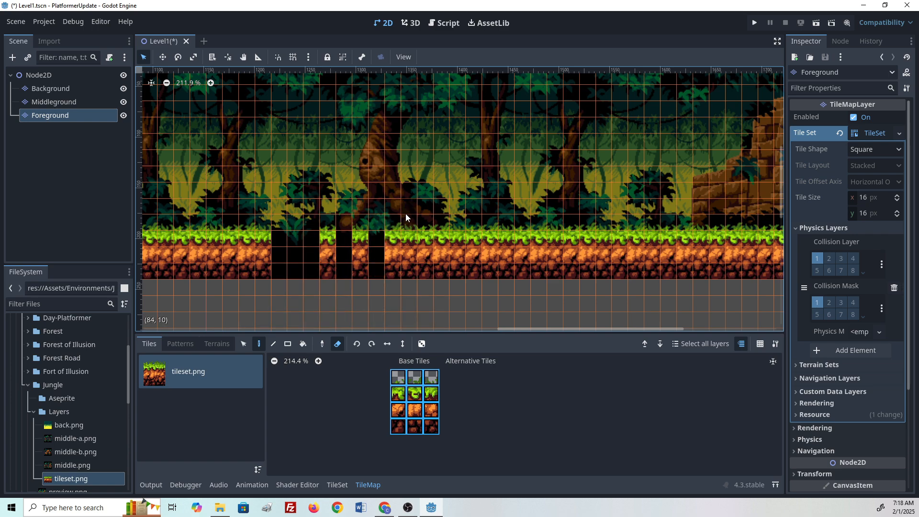
middle_click_drag(430, 280, 330, 281)
left_click_drag(344, 226, 348, 272)
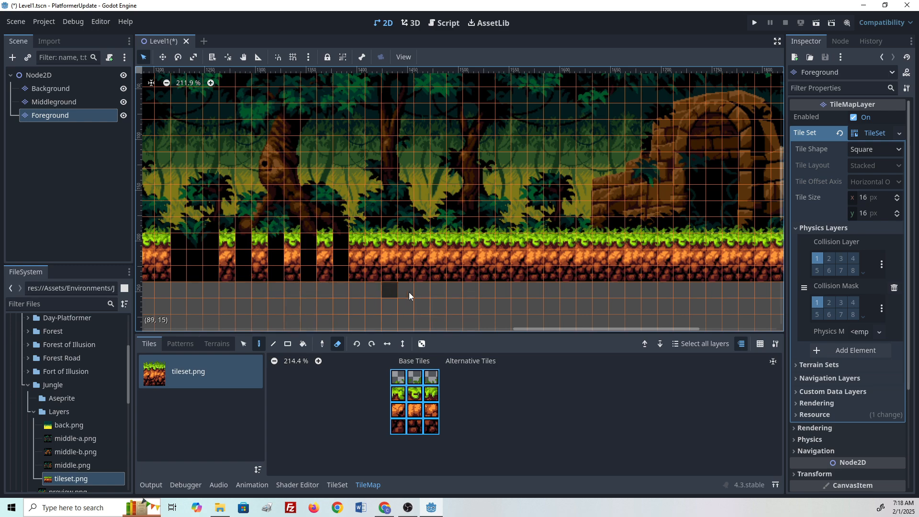
middle_click_drag(408, 292, 432, 278)
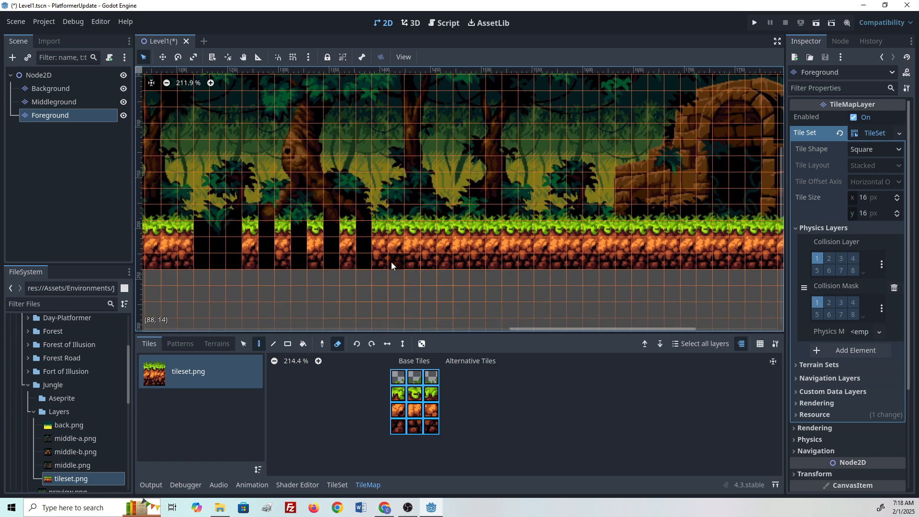
mouse_move(380, 265)
left_mouse_down()
mouse_move(398, 208)
mouse_move(410, 273)
mouse_move(426, 269)
left_mouse_up()
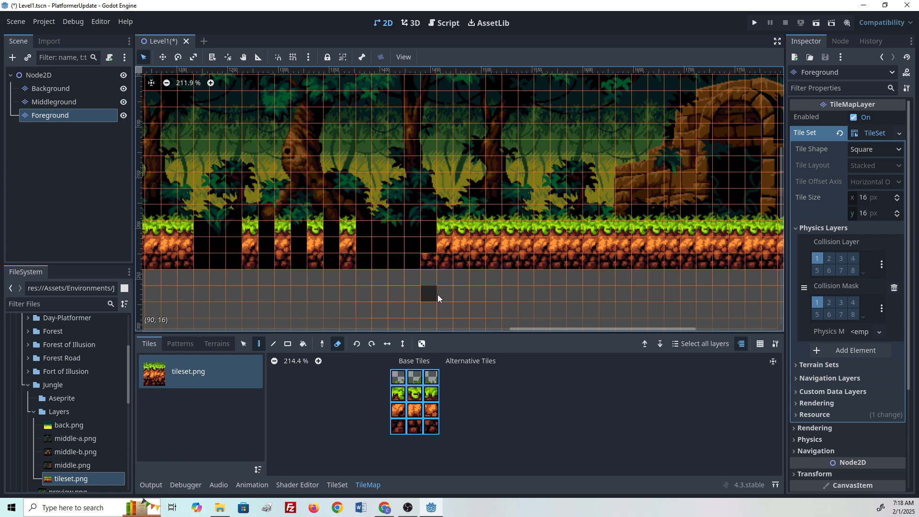
middle_click_drag(447, 291, 480, 262)
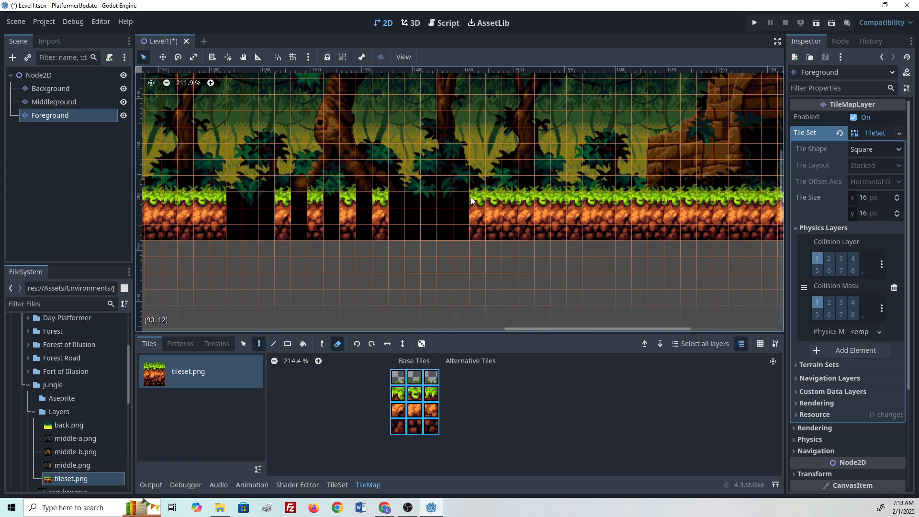
scroll(439, 275, "down", 6)
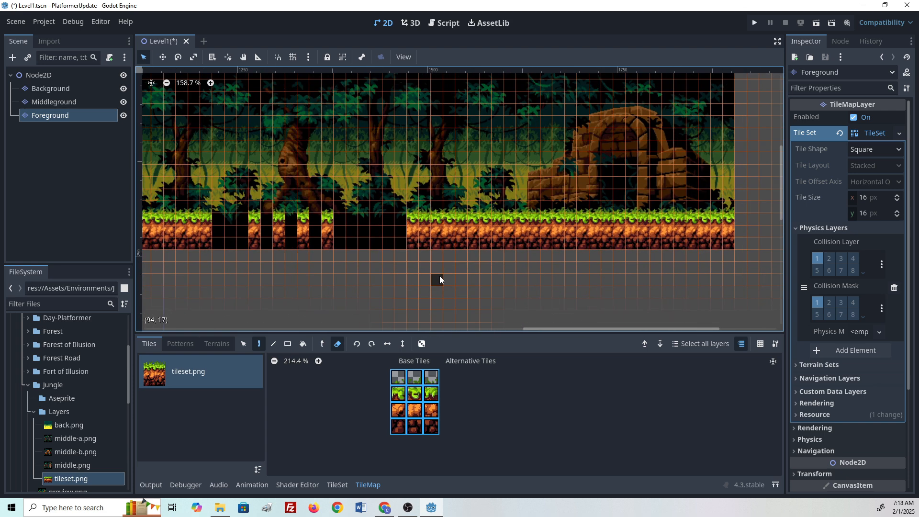
scroll(410, 164, "down", 3)
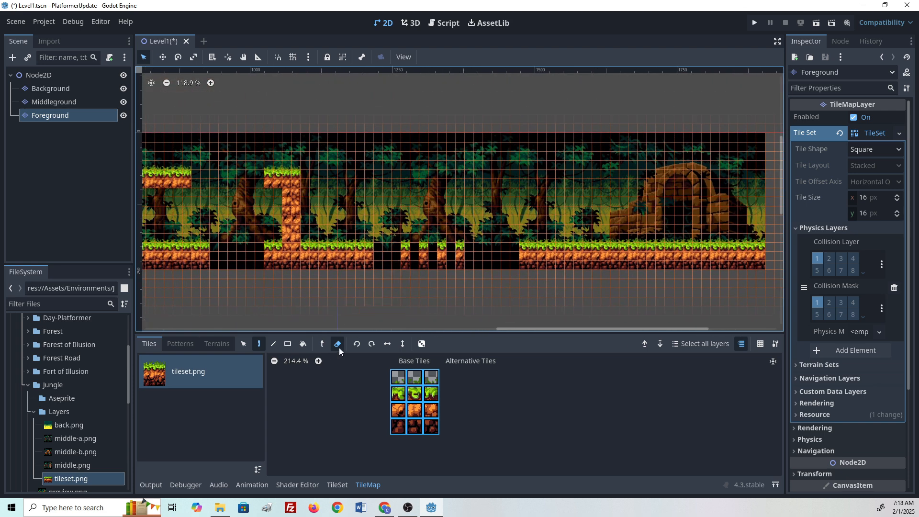
left_click(338, 343)
scroll(241, 221, "down", 1)
middle_click_drag(246, 232, 562, 213)
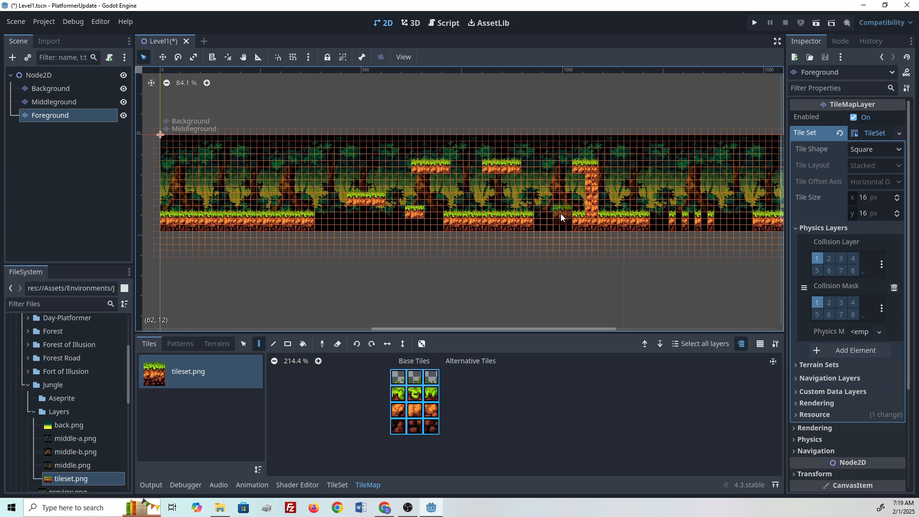